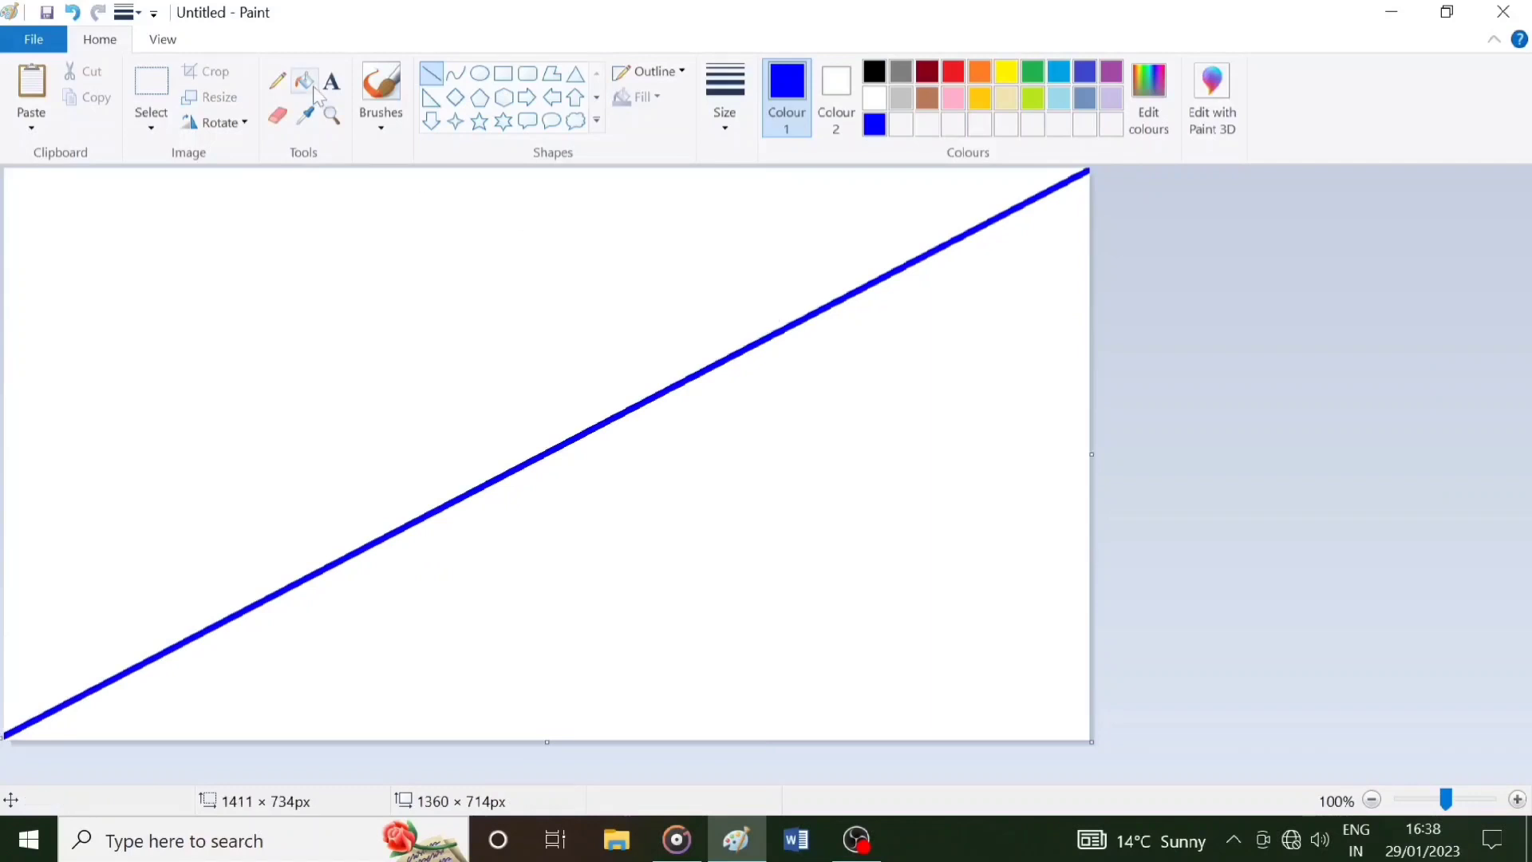
Fill the area below the diagonal line with blue and the area above it with black.
{"action": "left_click", "coordinate": [313, 89]}
{"action": "left_click", "coordinate": [631, 438]}
{"action": "left_click", "coordinate": [874, 71]}
{"action": "left_click", "coordinate": [556, 274]}
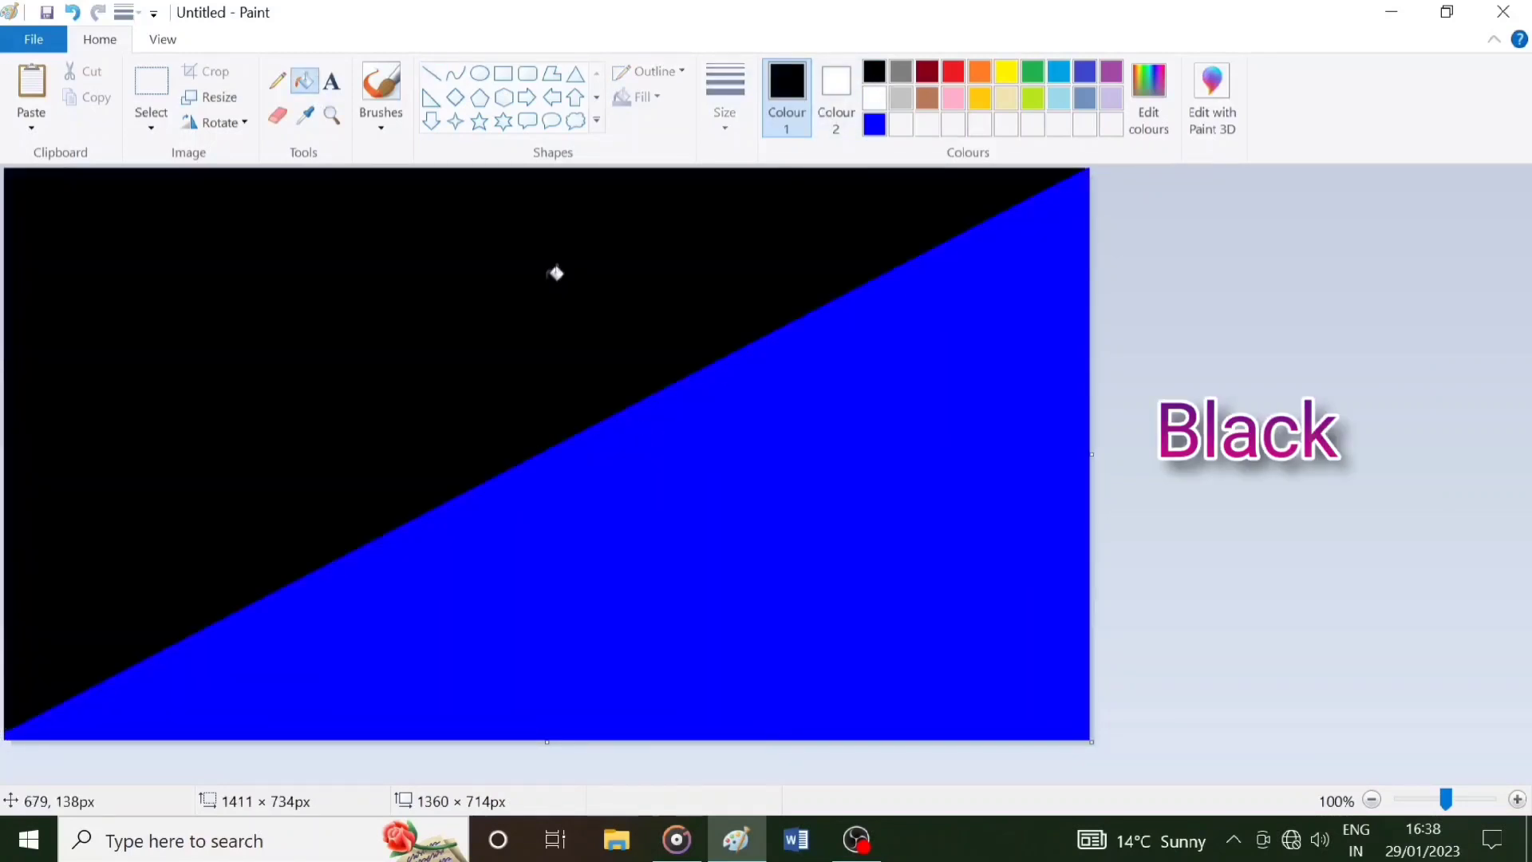
Draw a purple line parallel to the diagonal across the blue area and fill the lower-right corner beyond it with purple.
{"action": "left_click", "coordinate": [1111, 71]}
{"action": "left_click", "coordinate": [431, 74]}
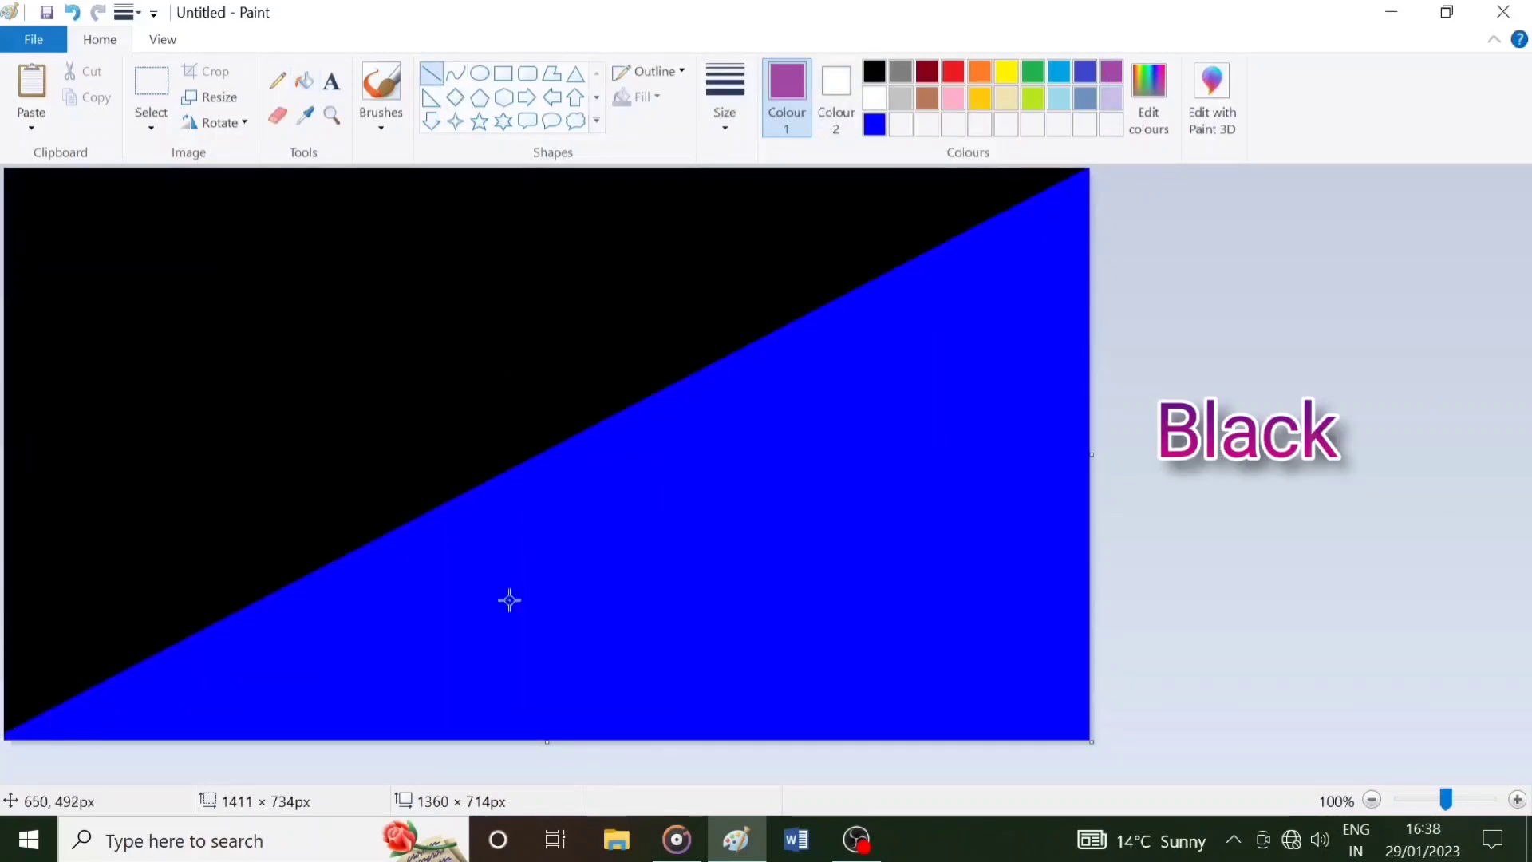
{"action": "left_click_drag", "start_coordinate": [388, 736], "coordinate": [1128, 332]}
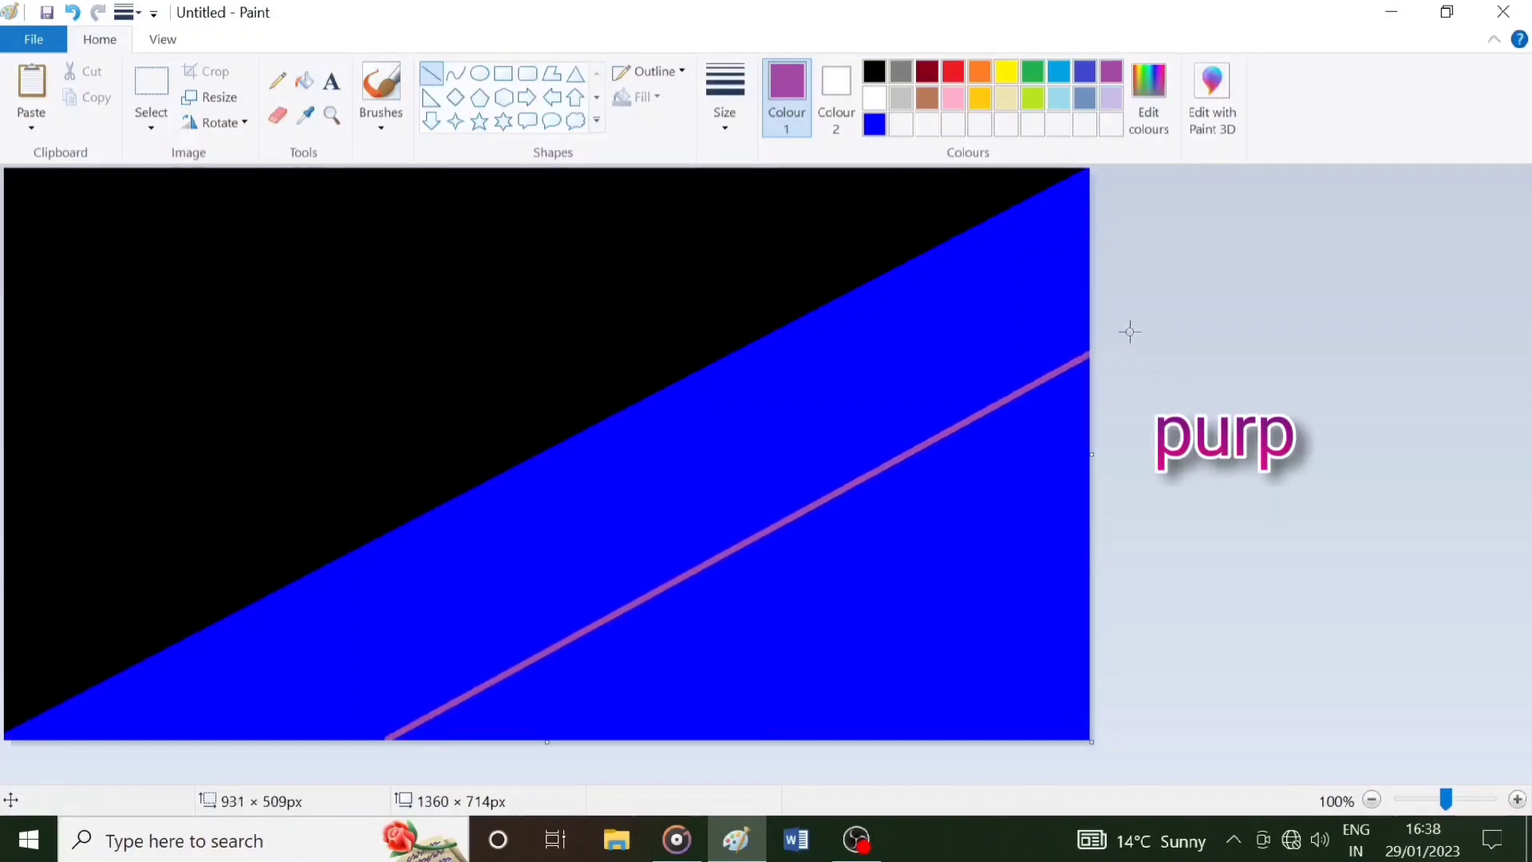
{"action": "left_click_drag", "start_coordinate": [976, 406], "coordinate": [927, 427]}
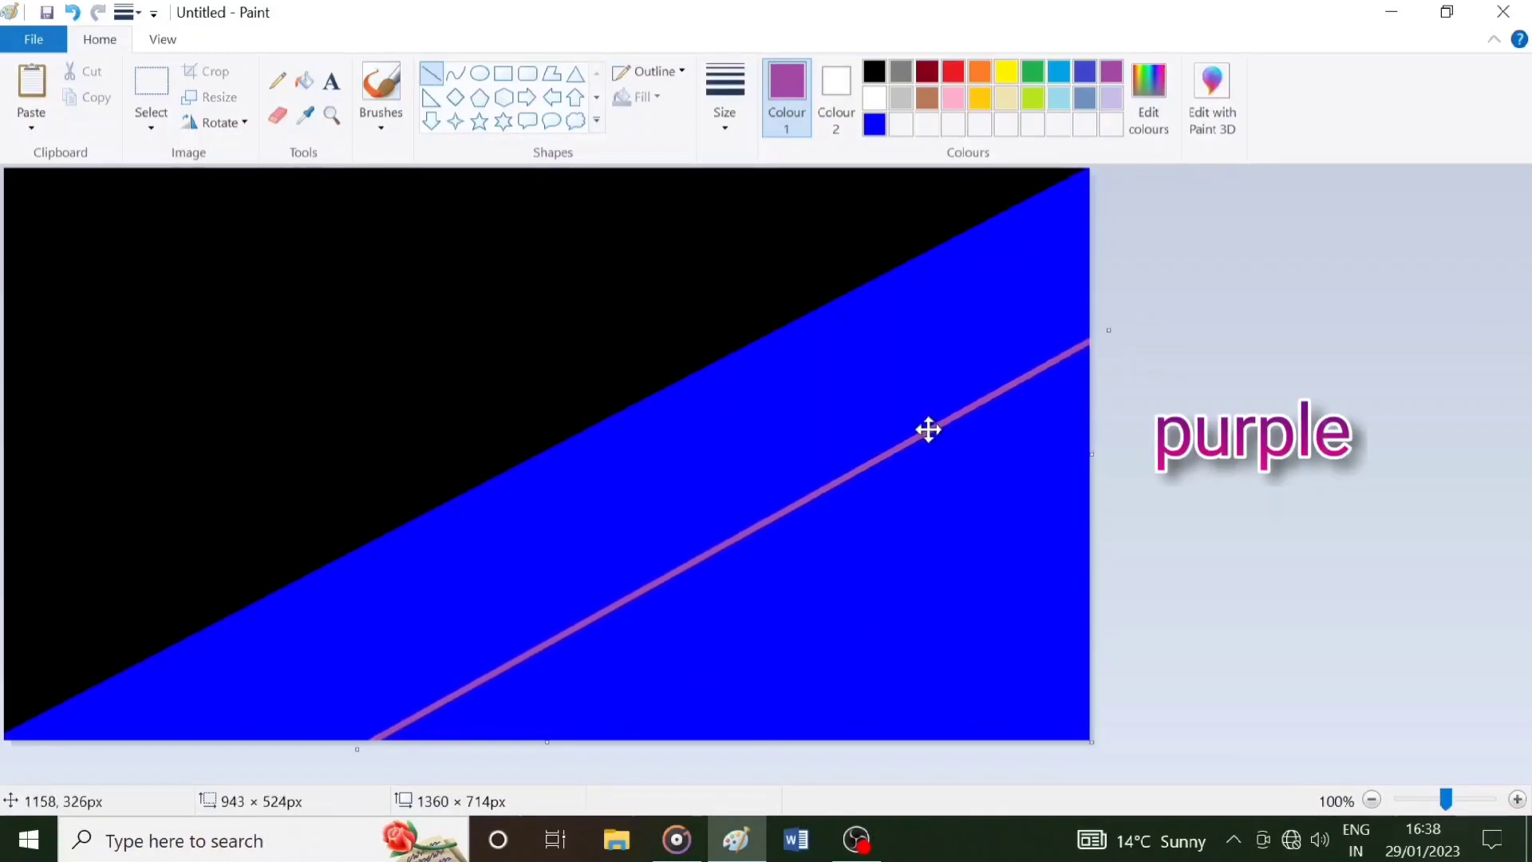
{"action": "left_click", "coordinate": [320, 92]}
{"action": "left_click", "coordinate": [914, 542]}
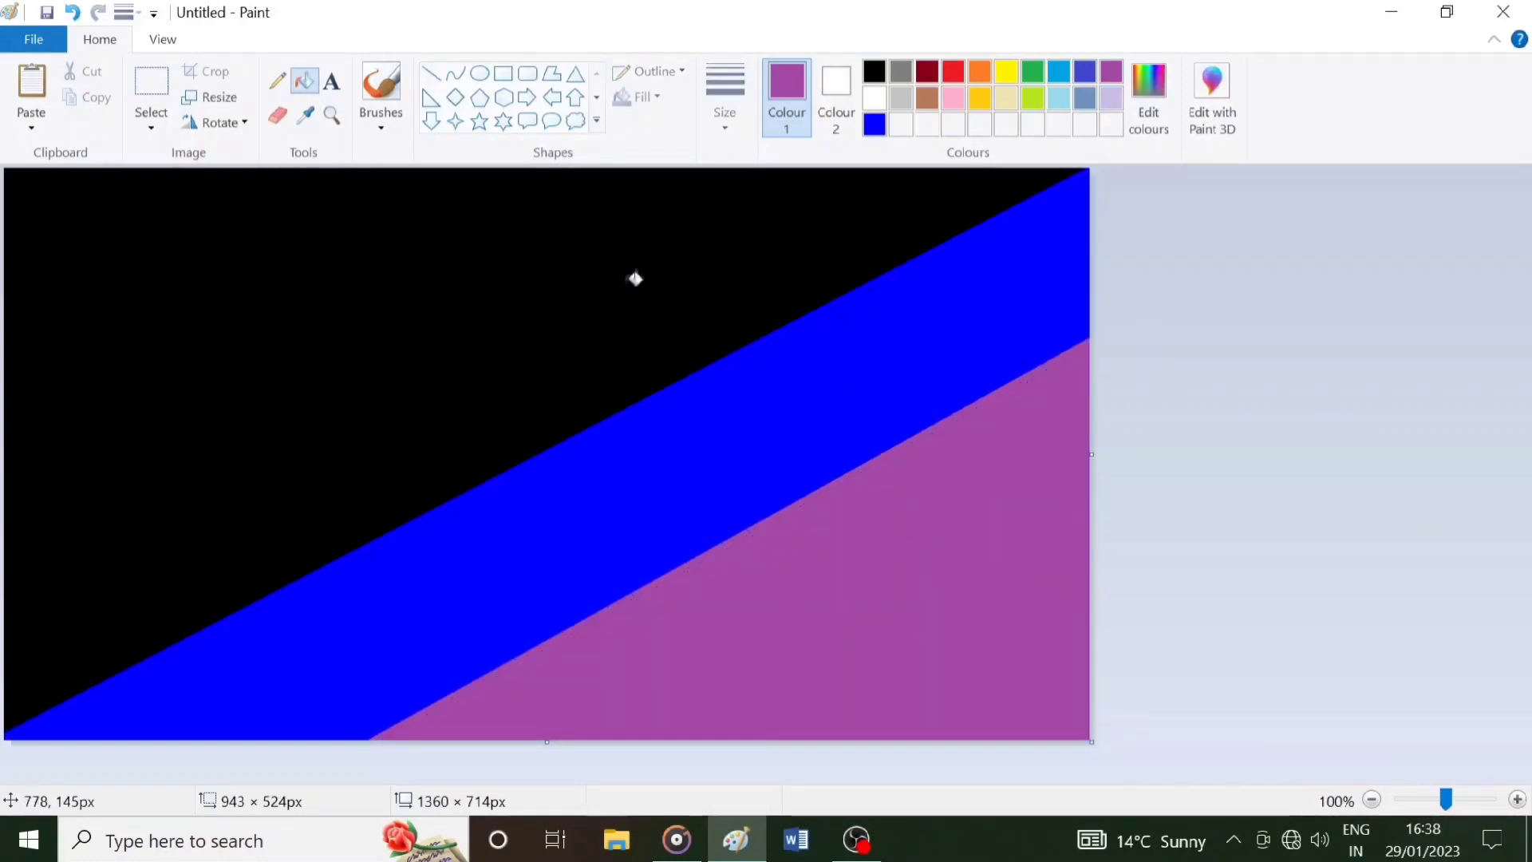
Blend the colour bands into a gradient by resizing the image to 1 pixel wide and back to 1360 pixels, with aspect ratio off.
{"action": "left_click", "coordinate": [217, 98]}
{"action": "left_click", "coordinate": [251, 203]}
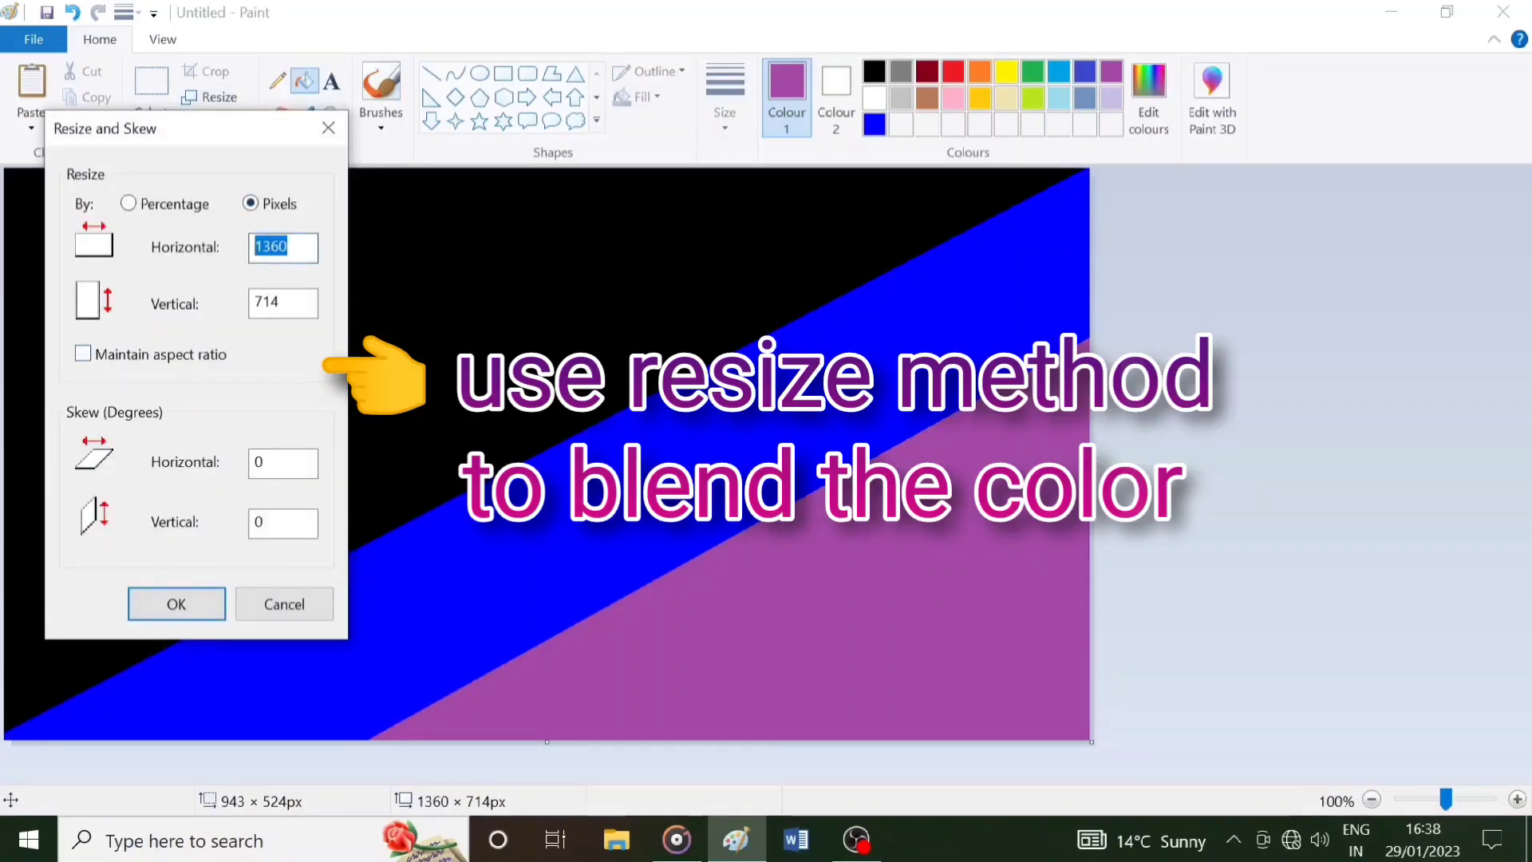
{"action": "type", "text": "1"}
{"action": "key", "text": "Return"}
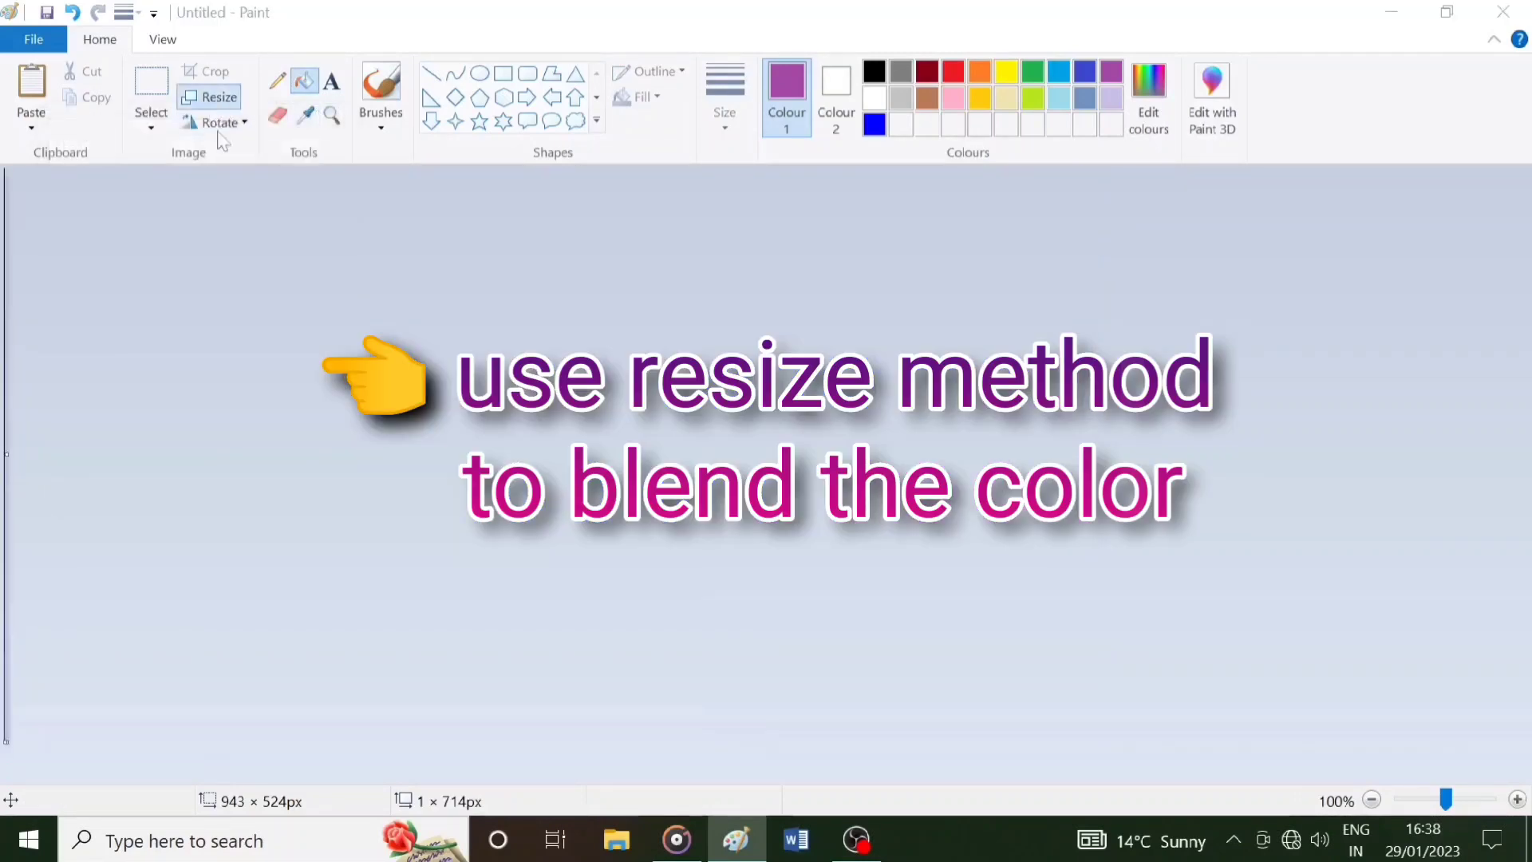
{"action": "left_click", "coordinate": [217, 97]}
{"action": "left_click", "coordinate": [109, 354]}
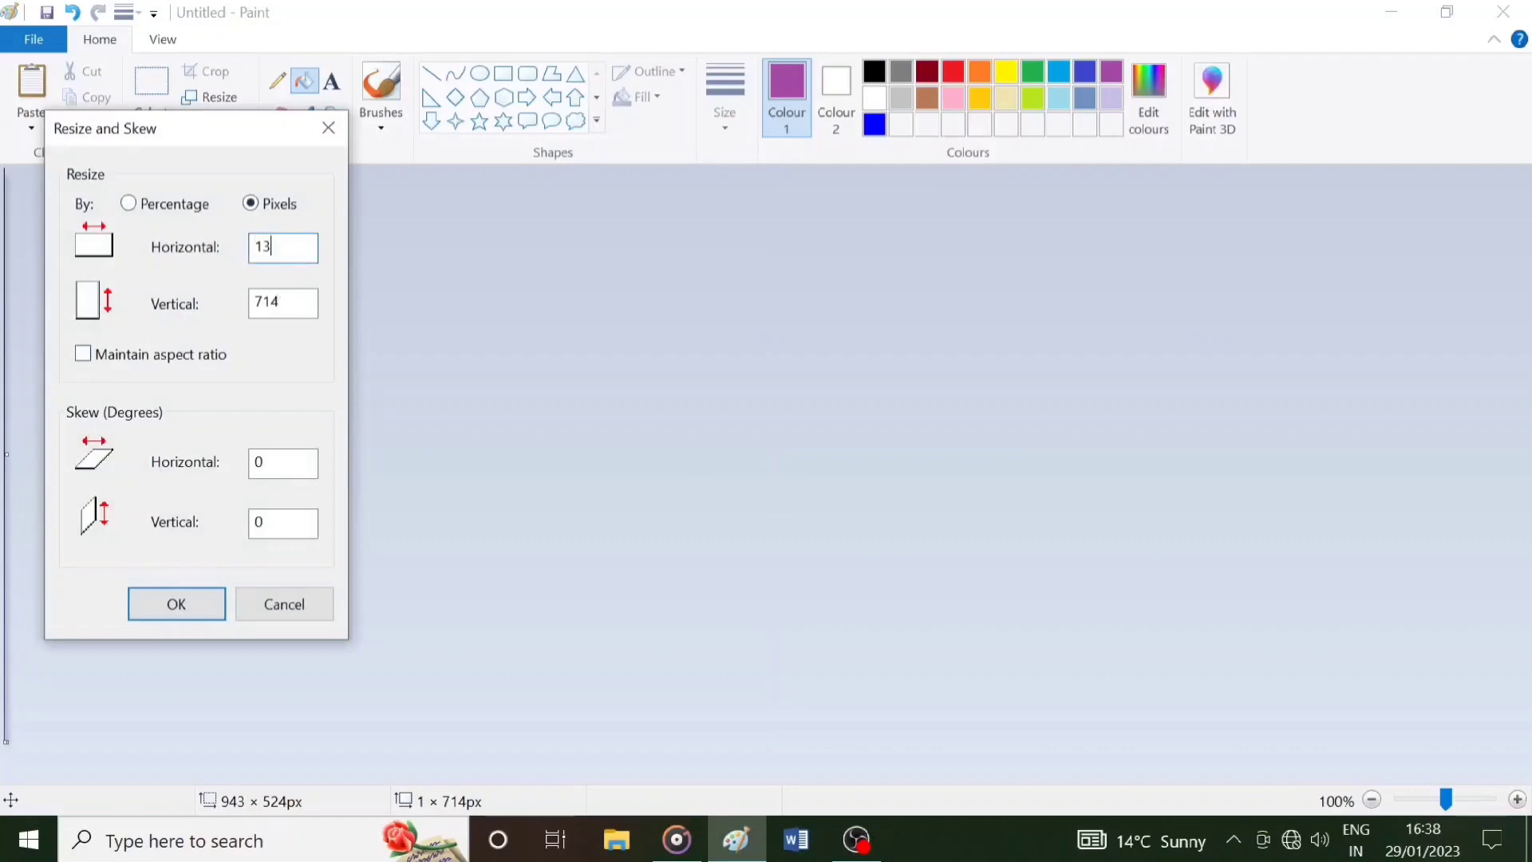
{"action": "type", "text": "1360"}
{"action": "left_click", "coordinate": [179, 597]}
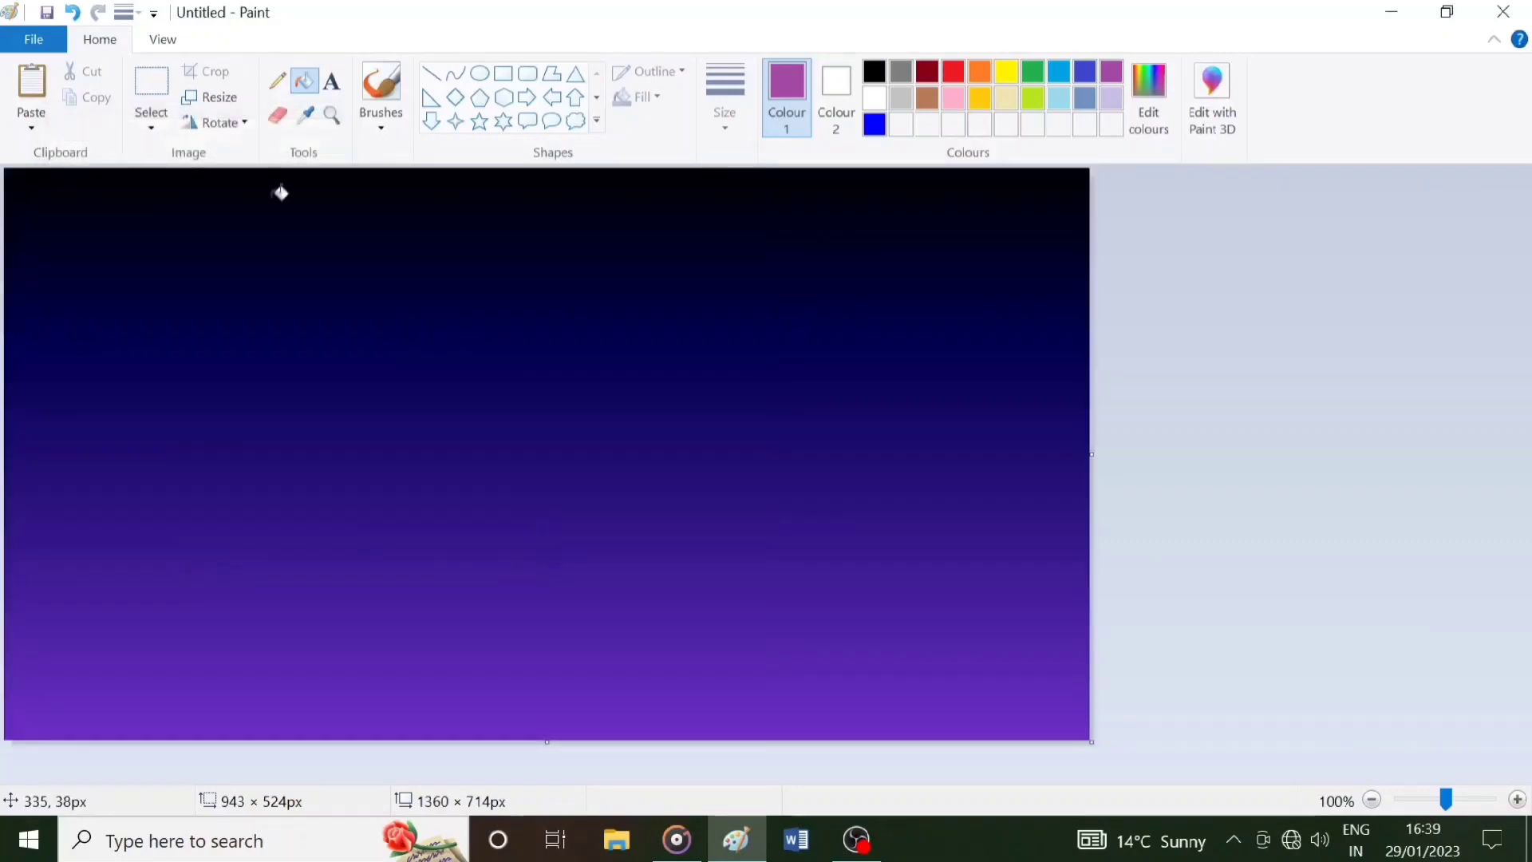
Select the whole gradient and squash it vertically into the upper half of the canvas, about 359 px high.
{"action": "left_click", "coordinate": [151, 126]}
{"action": "left_click", "coordinate": [185, 260]}
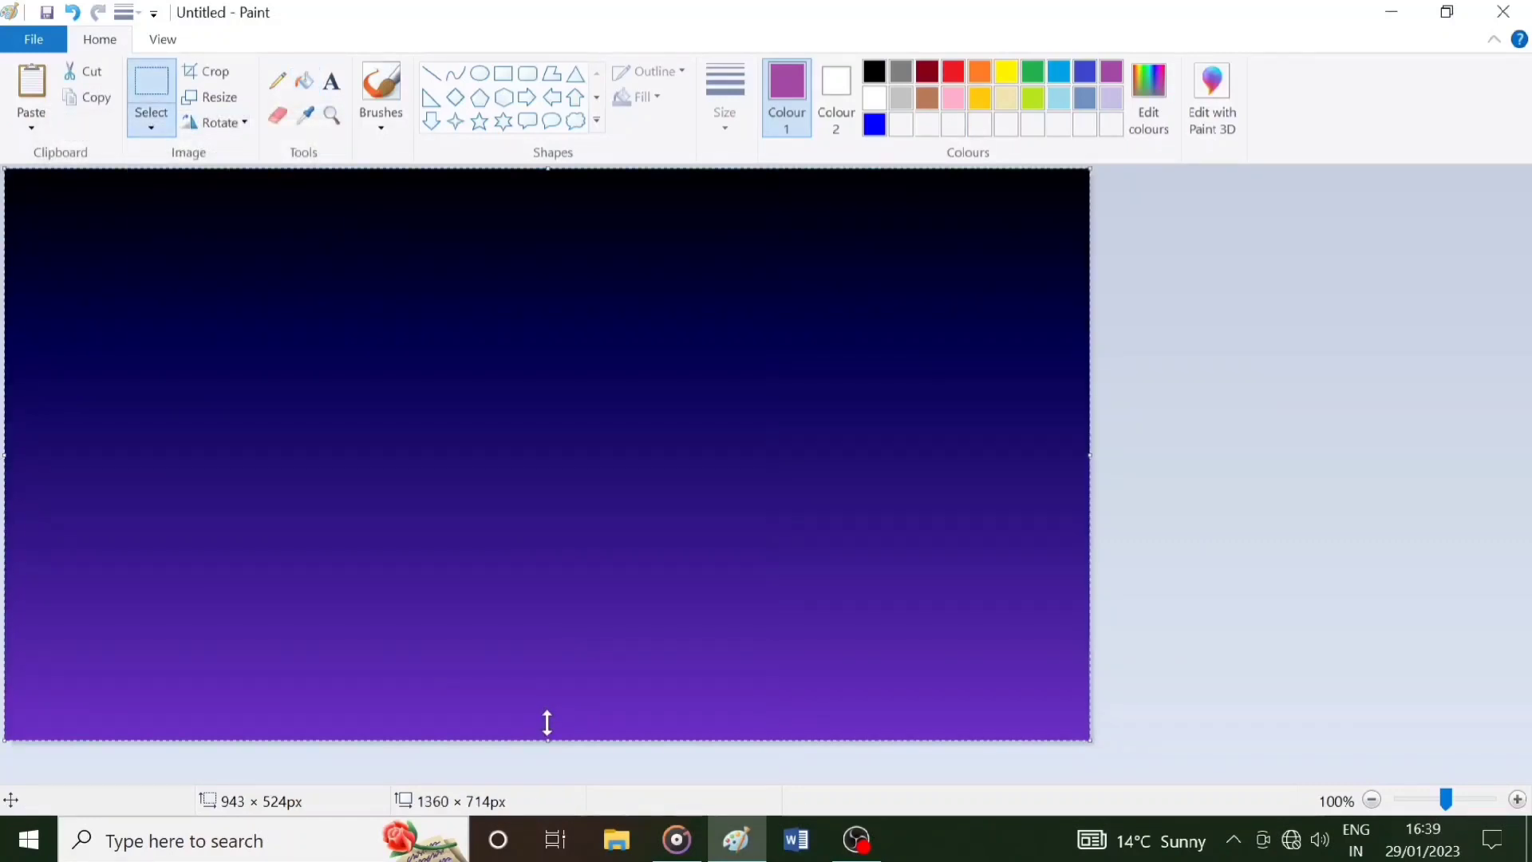
{"action": "left_click_drag", "start_coordinate": [547, 722], "coordinate": [575, 457]}
Paste a copy of the gradient, flip it vertically and place it in the lower half as a mirrored reflection.
{"action": "right_click", "coordinate": [537, 339]}
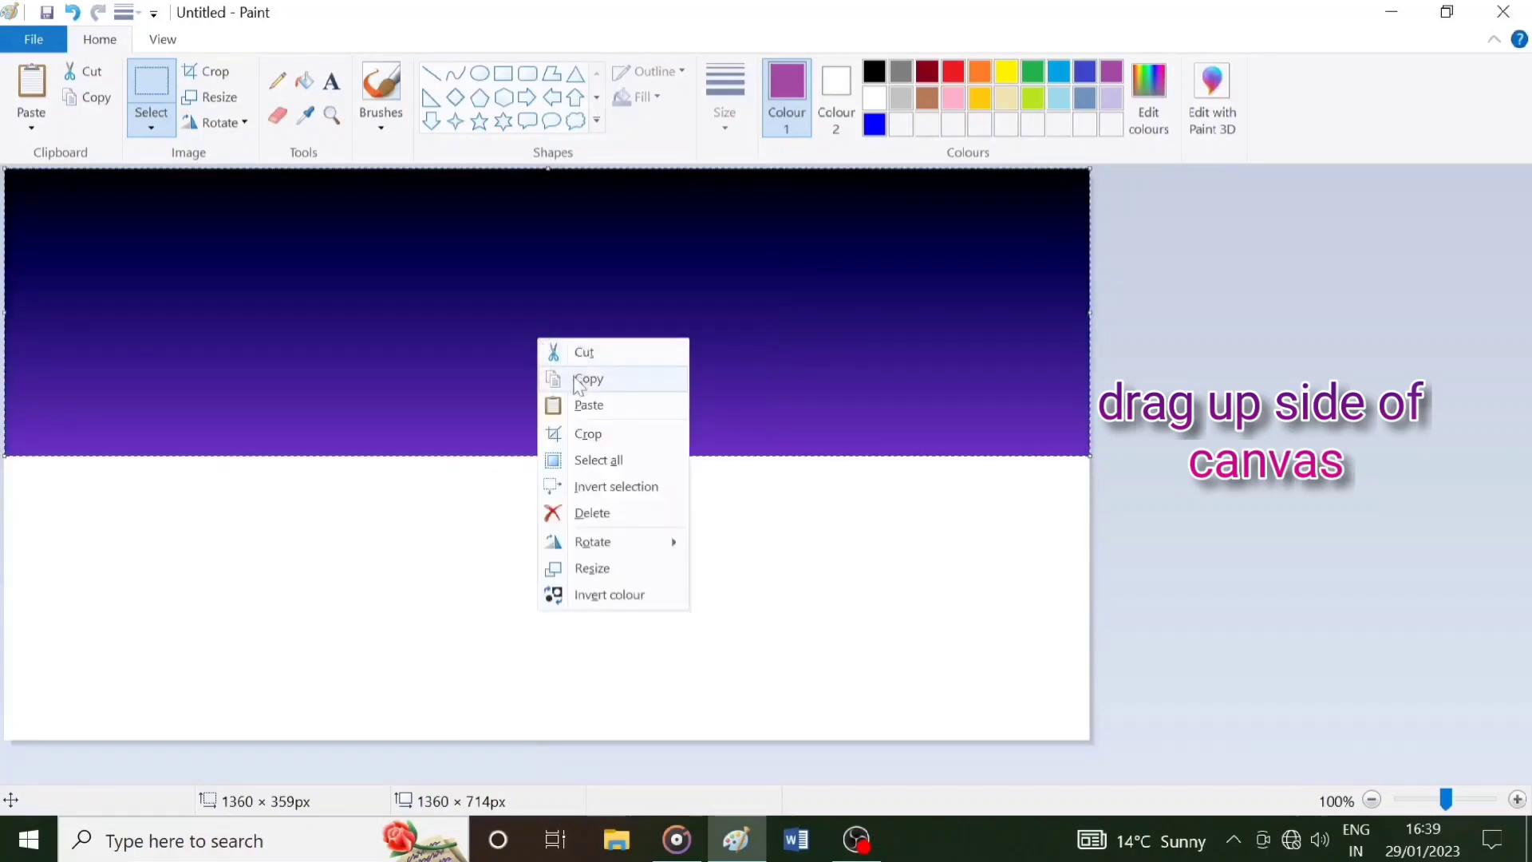
{"action": "left_click", "coordinate": [579, 382]}
{"action": "right_click", "coordinate": [482, 309]}
{"action": "right_click", "coordinate": [536, 360]}
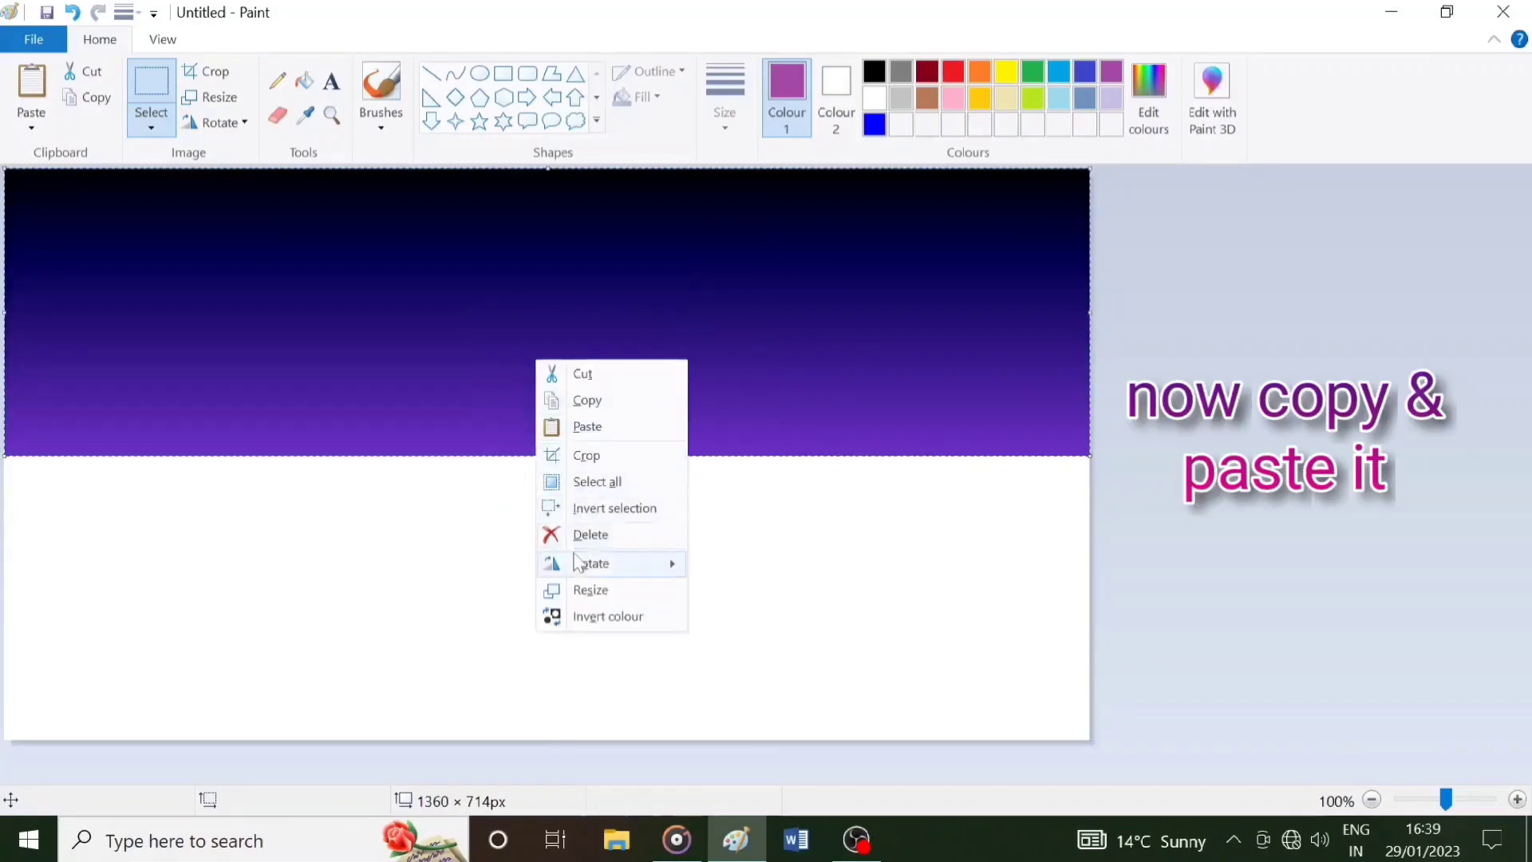
{"action": "mouse_move", "coordinate": [579, 563]}
{"action": "left_click", "coordinate": [729, 639]}
{"action": "left_click_drag", "start_coordinate": [650, 390], "coordinate": [654, 687]}
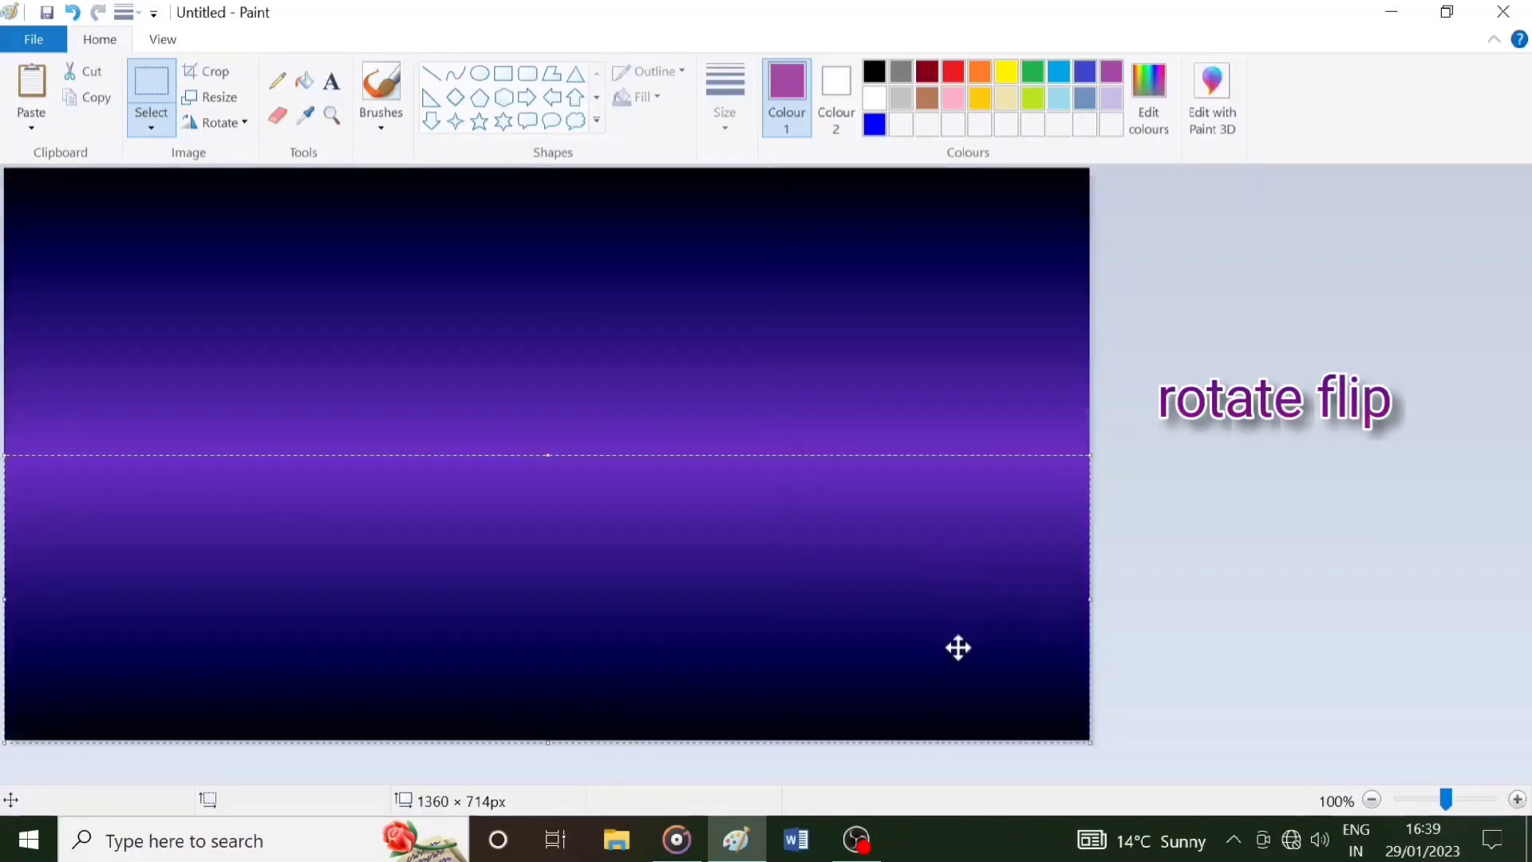
{"action": "left_click_drag", "start_coordinate": [780, 630], "coordinate": [776, 625]}
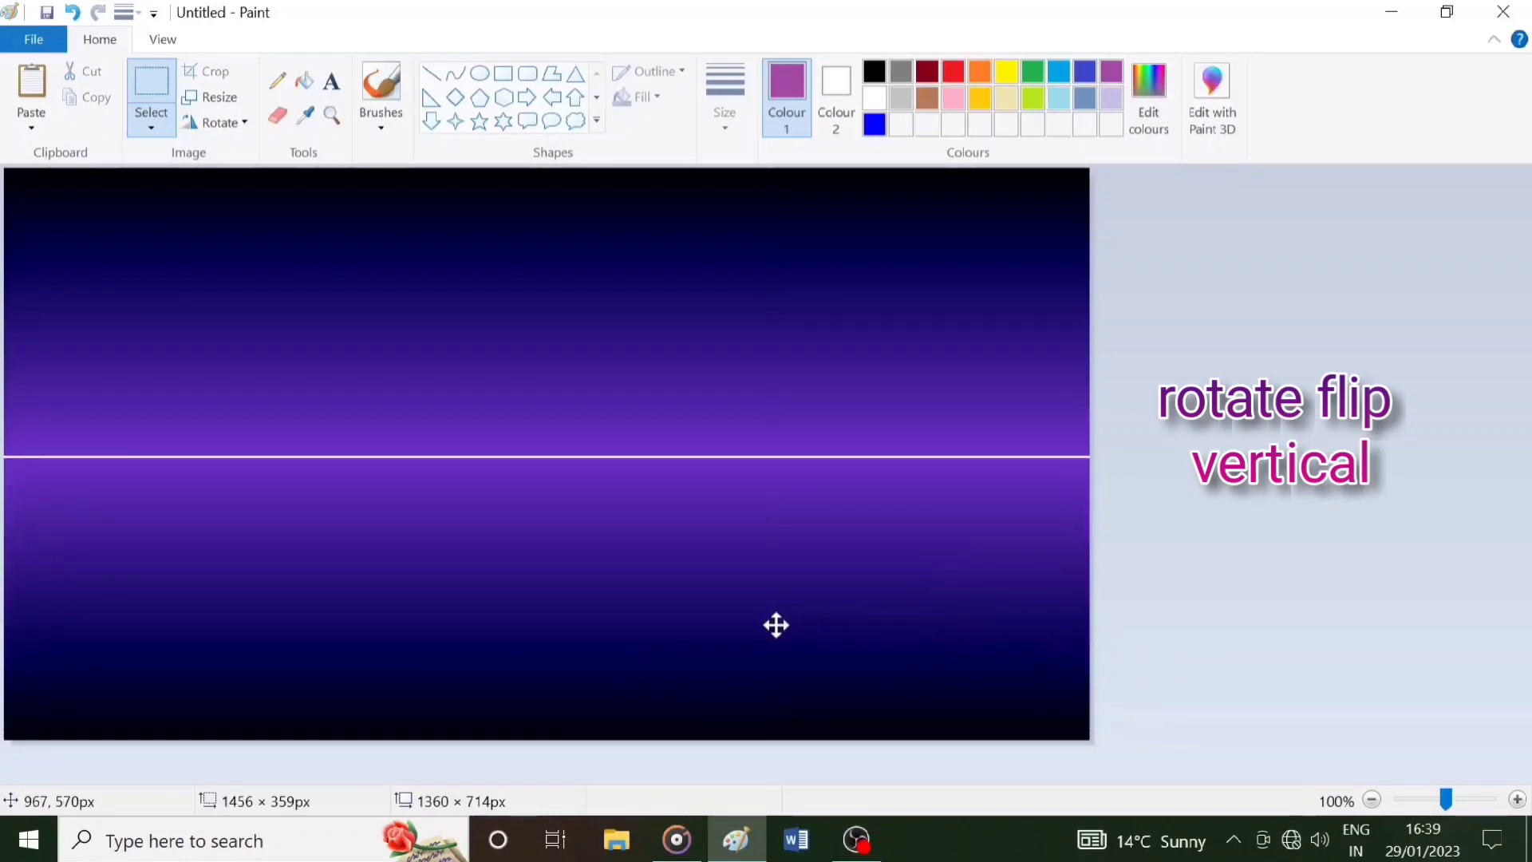
{"action": "left_click", "coordinate": [794, 379]}
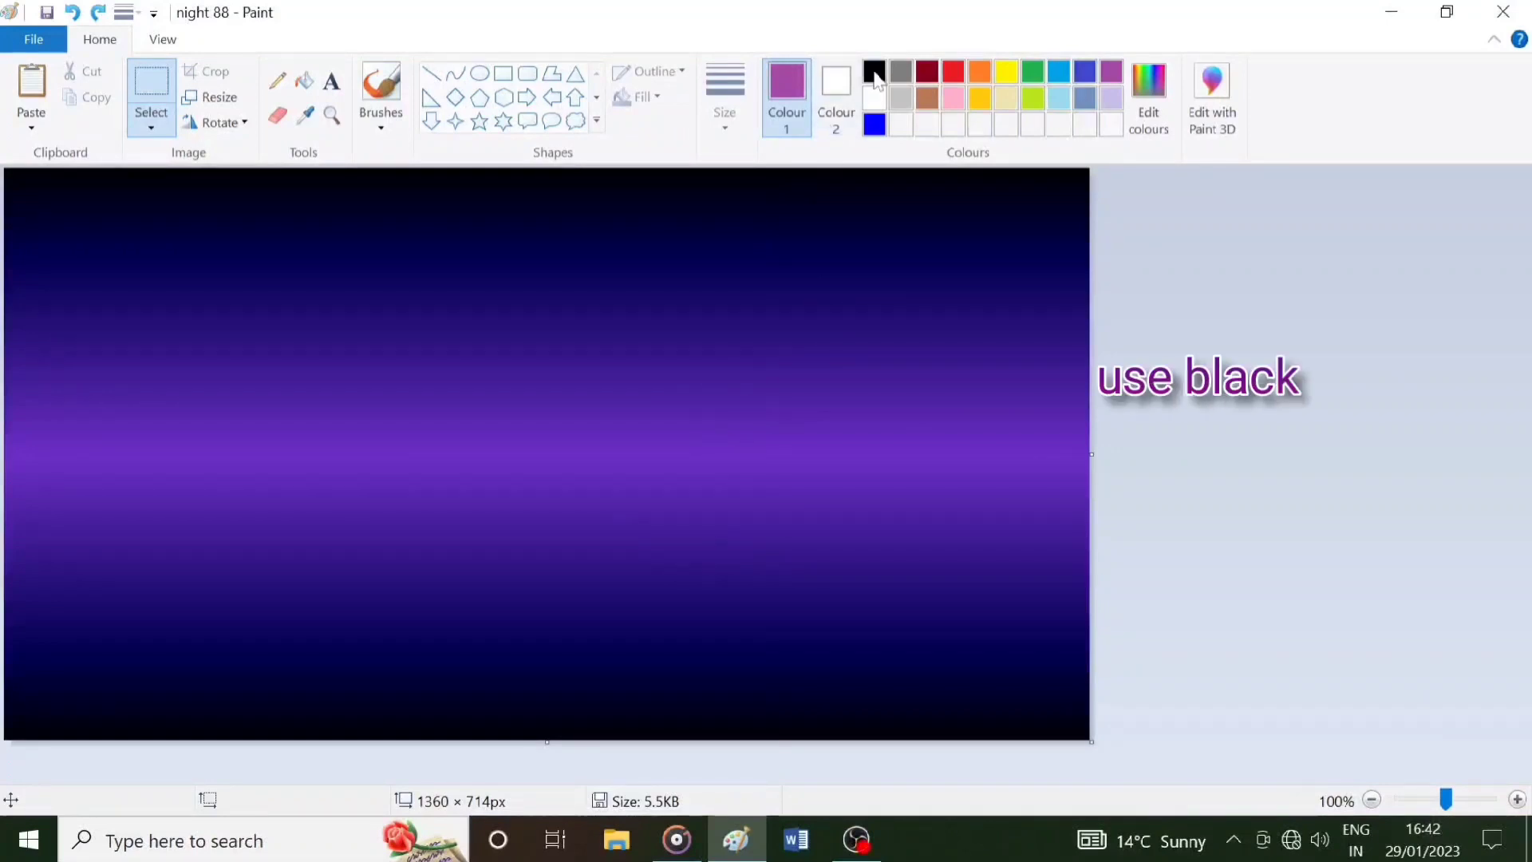
Draw a thick, straight black horizon line across the full width at the middle of the canvas.
{"action": "left_click", "coordinate": [875, 77]}
{"action": "left_click", "coordinate": [381, 84]}
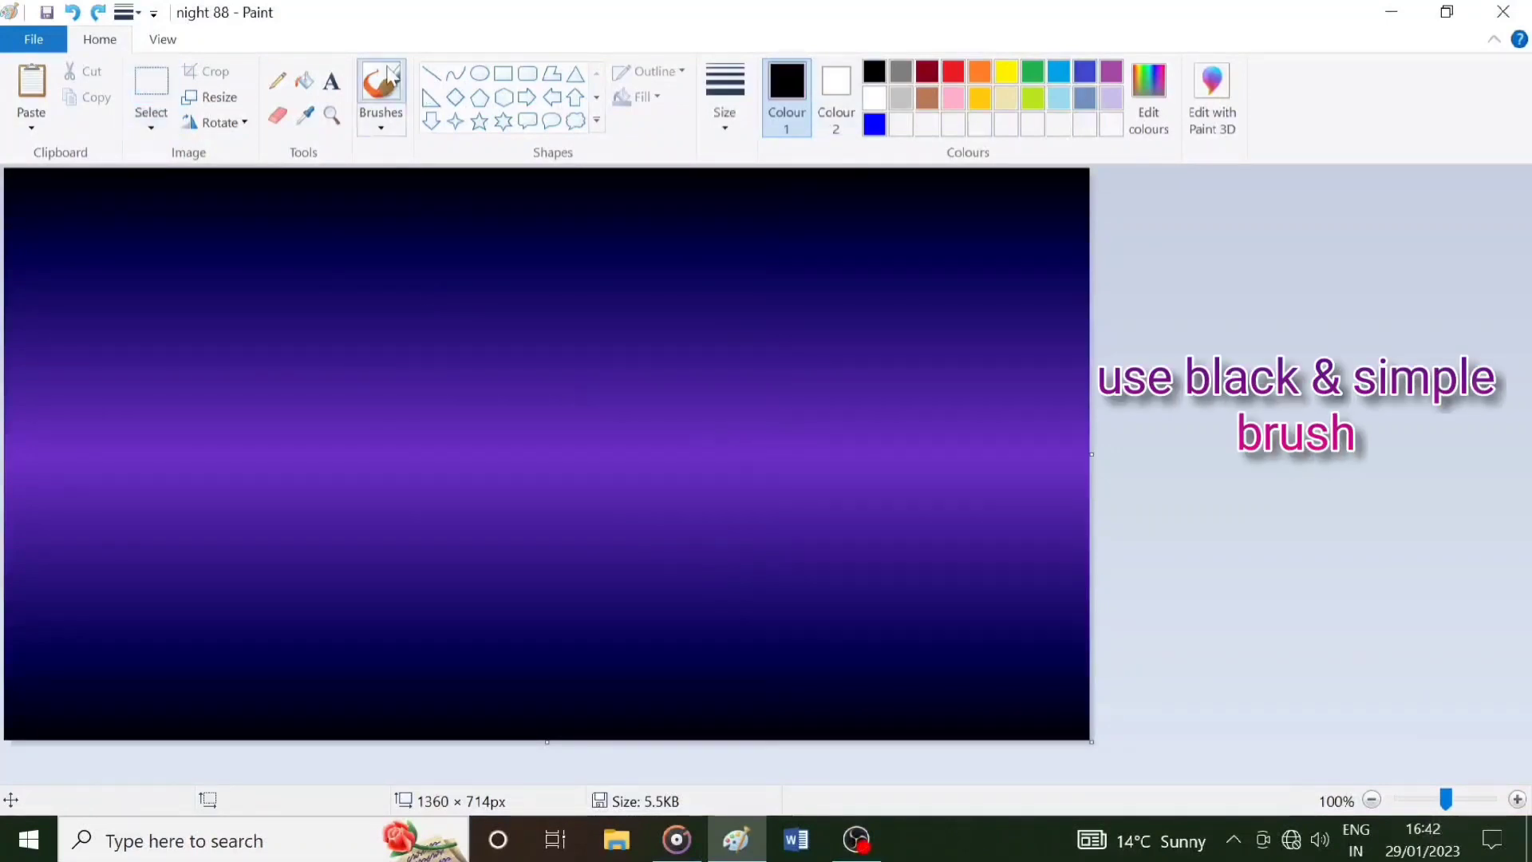
{"action": "left_click", "coordinate": [743, 134]}
{"action": "left_click", "coordinate": [767, 308]}
{"action": "left_click", "coordinate": [431, 74]}
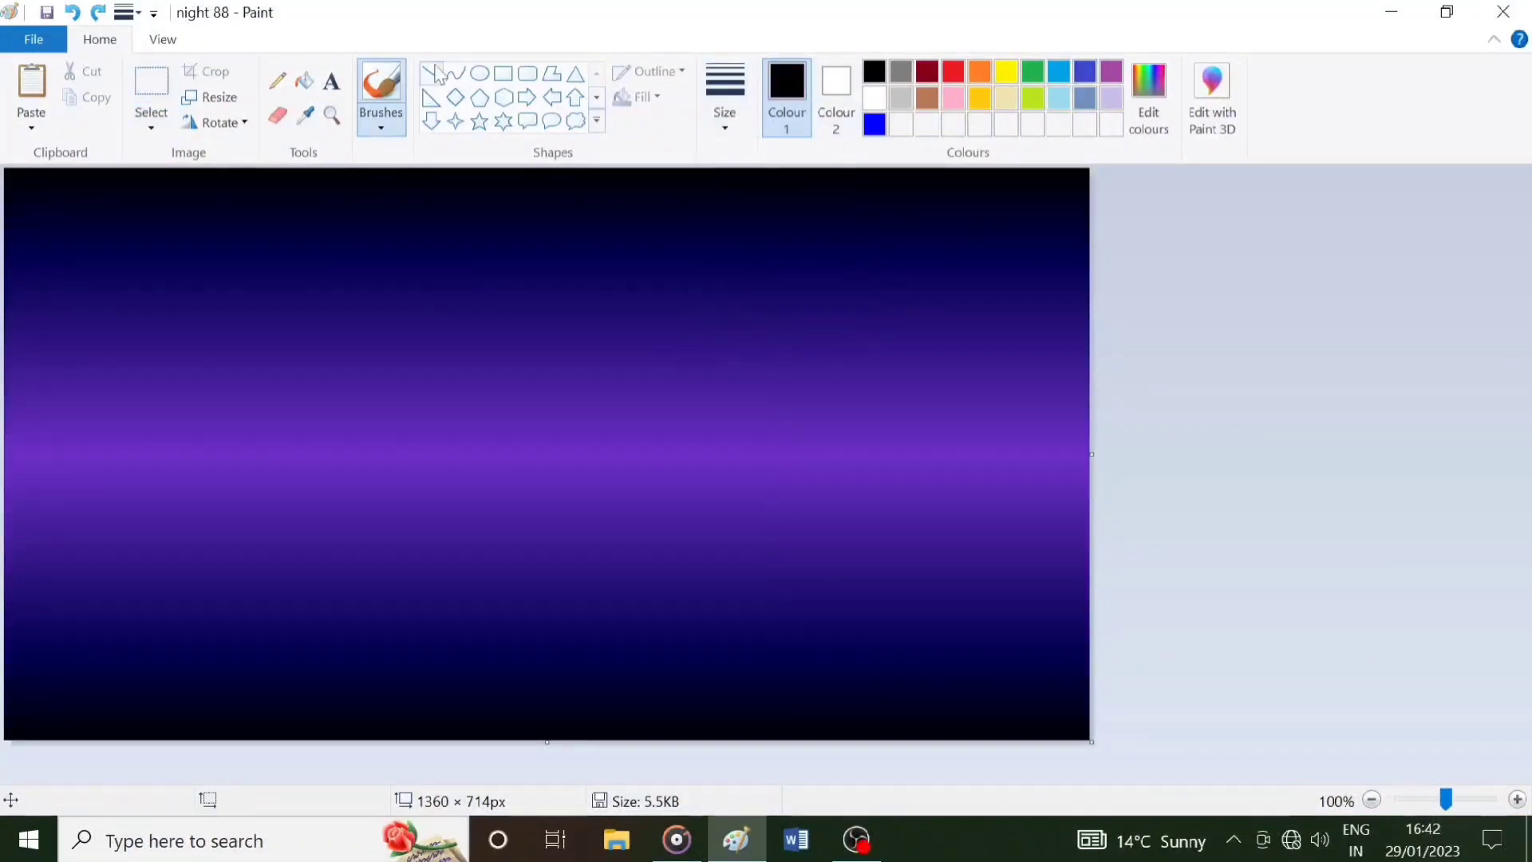
{"action": "left_click_drag", "start_coordinate": [8, 455], "coordinate": [1093, 455]}
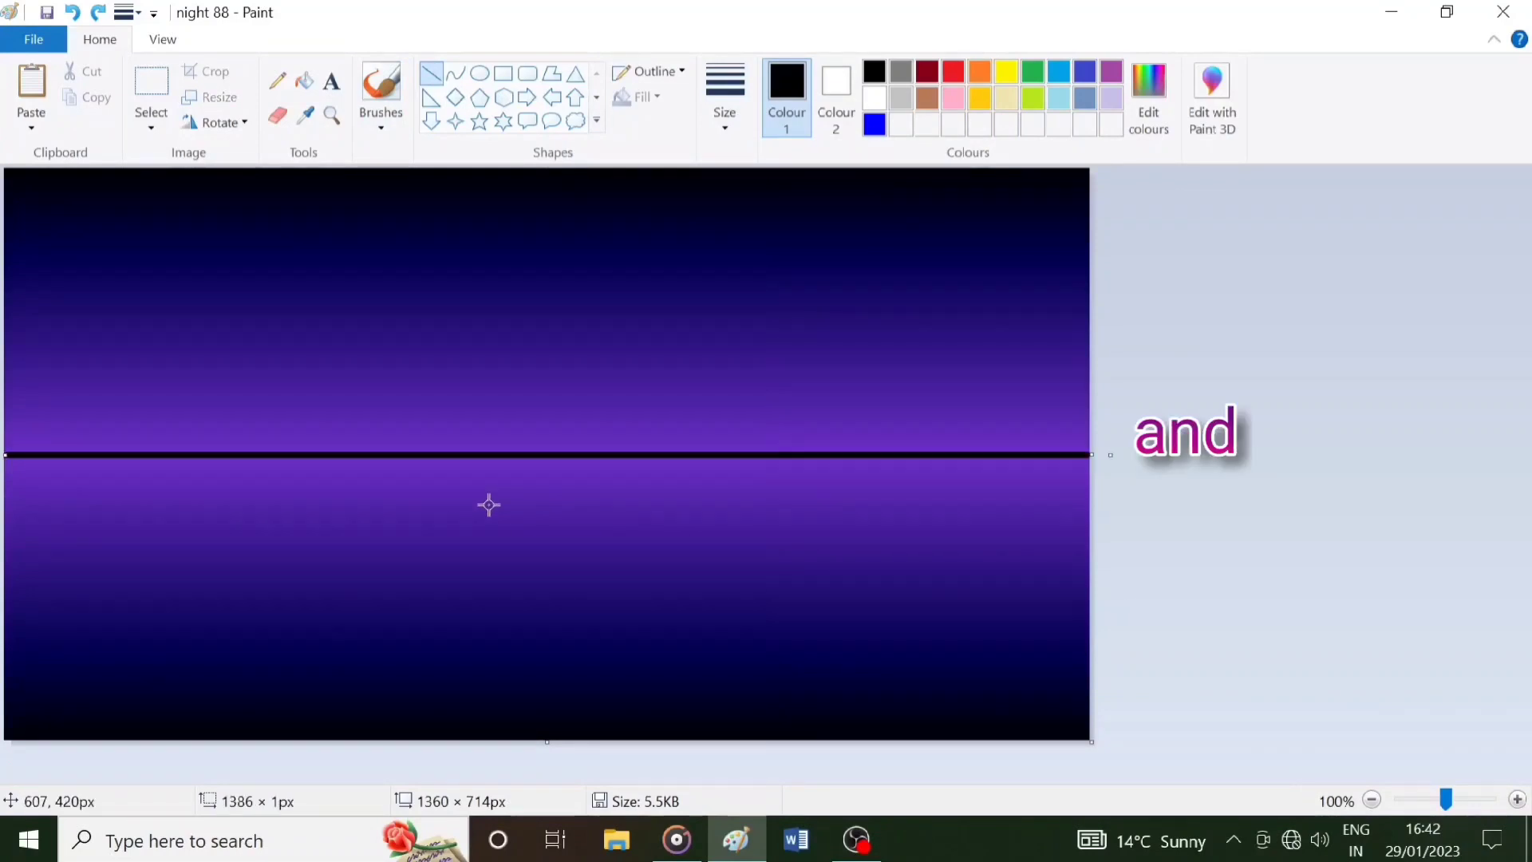
Brush the black outline of a mountain on the left and low hills running along the horizon to the right edge.
{"action": "left_click", "coordinate": [382, 84]}
{"action": "mouse_move", "coordinate": [6, 414]}
{"action": "left_mouse_down"}
{"action": "mouse_move", "coordinate": [144, 360]}
{"action": "mouse_move", "coordinate": [330, 442]}
{"action": "left_mouse_up"}
{"action": "left_click_drag", "start_coordinate": [111, 383], "coordinate": [132, 423]}
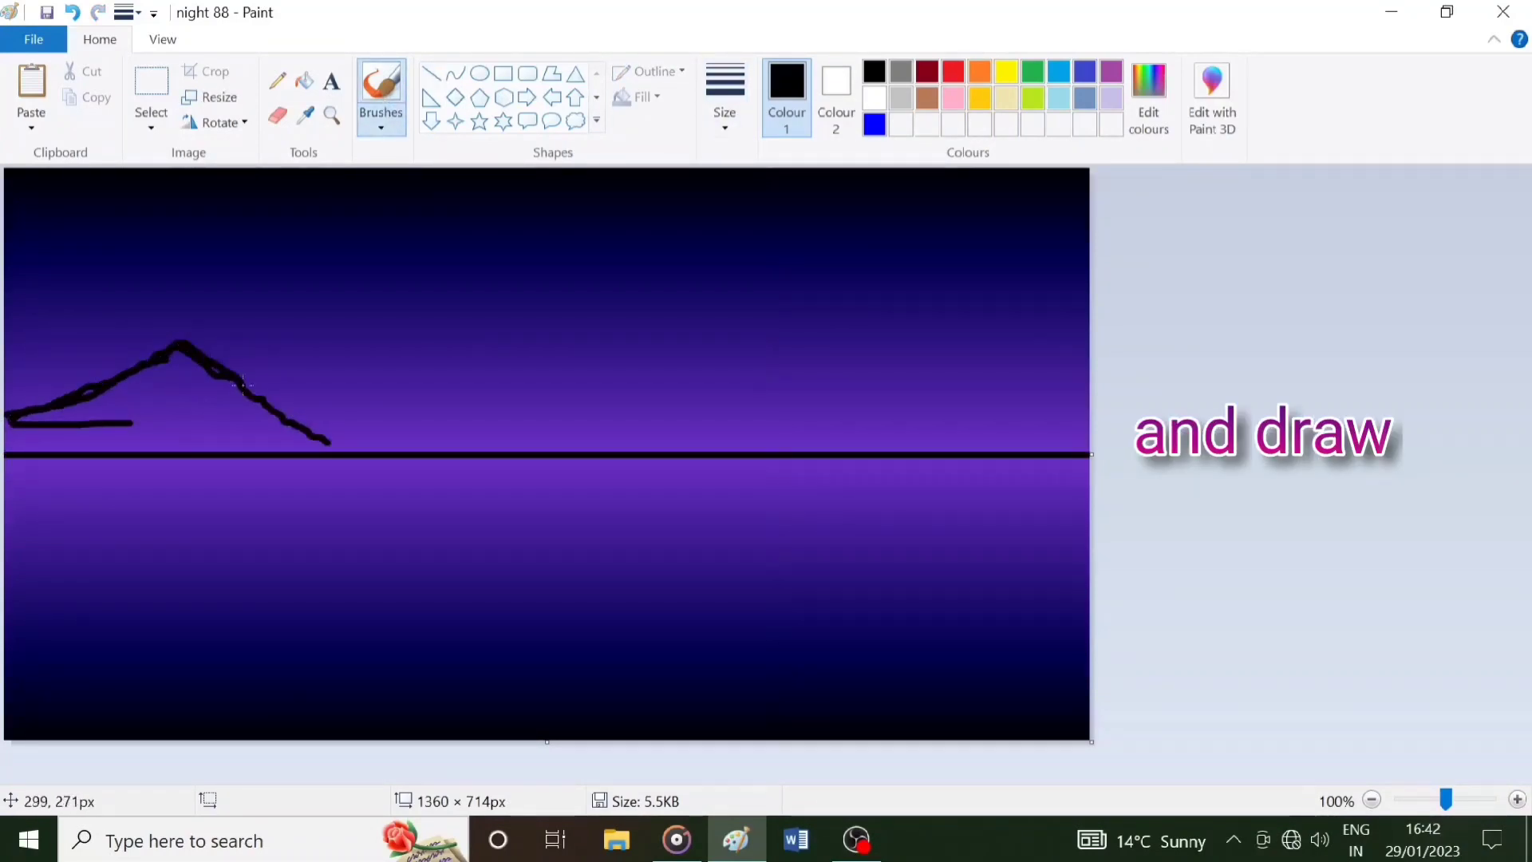
{"action": "mouse_move", "coordinate": [243, 384]}
{"action": "left_mouse_down"}
{"action": "mouse_move", "coordinate": [364, 442]}
{"action": "mouse_move", "coordinate": [391, 424]}
{"action": "mouse_move", "coordinate": [664, 439]}
{"action": "left_mouse_up"}
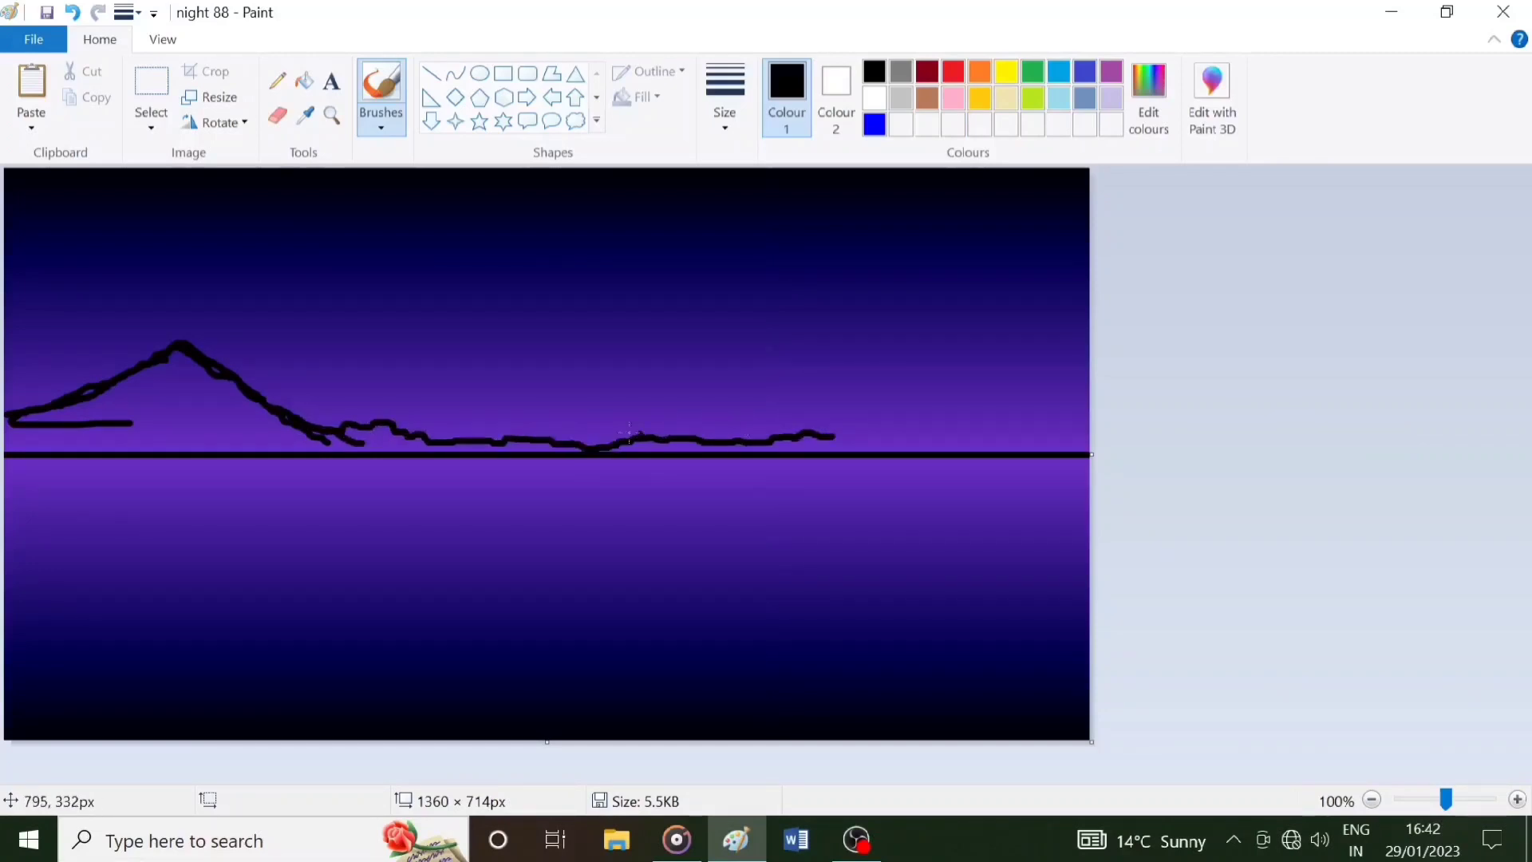
{"action": "left_click_drag", "start_coordinate": [817, 439], "coordinate": [1090, 401]}
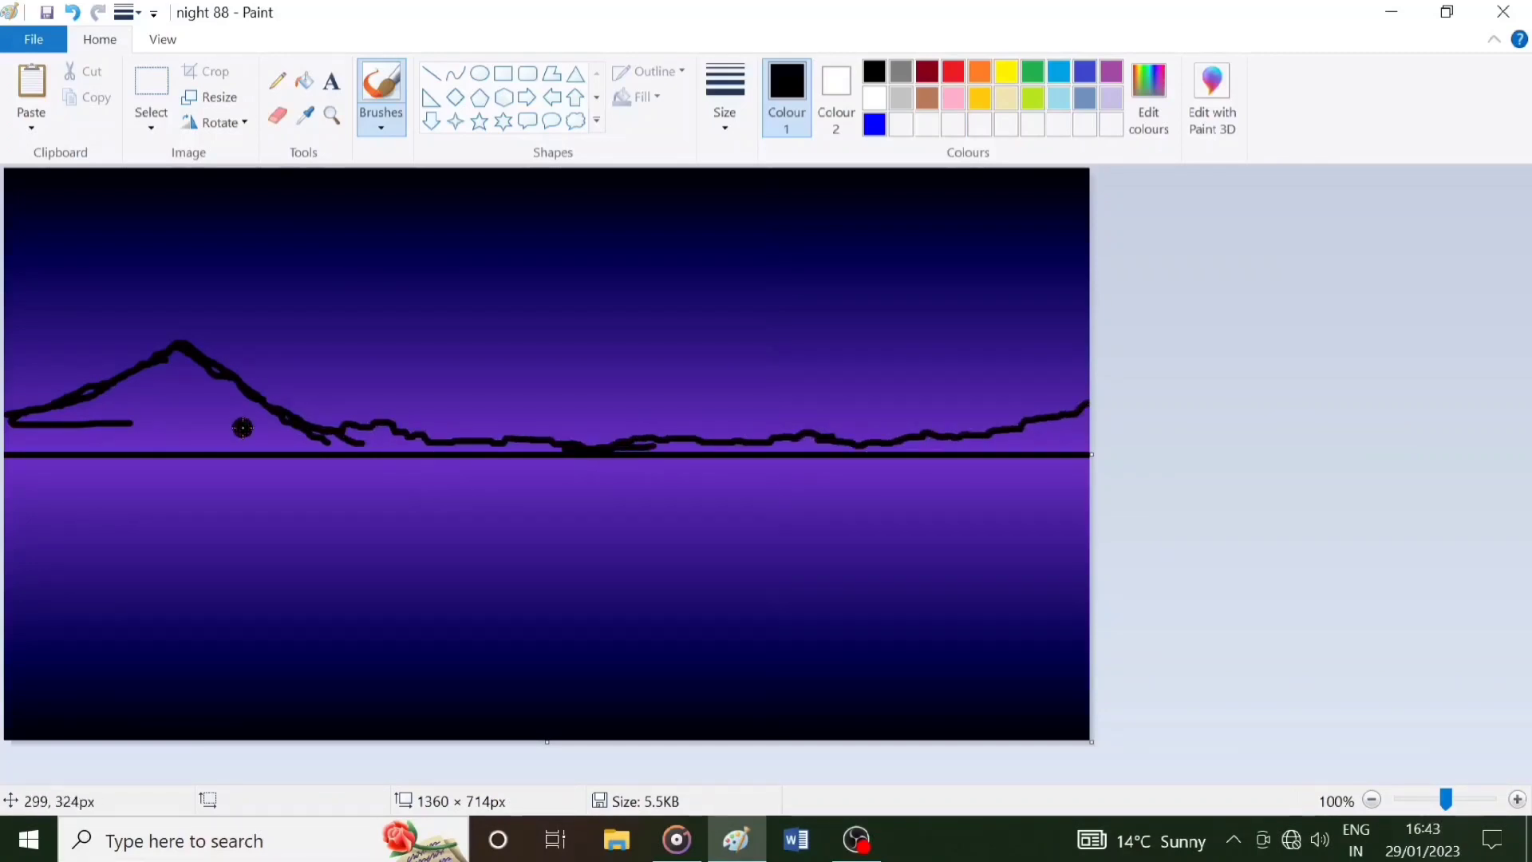
Paint the mountain and hills solid black and straighten their base along the horizon with a black line.
{"action": "mouse_move", "coordinate": [243, 428]}
{"action": "left_mouse_down"}
{"action": "mouse_move", "coordinate": [121, 386]}
{"action": "mouse_move", "coordinate": [28, 426]}
{"action": "mouse_move", "coordinate": [17, 446]}
{"action": "mouse_move", "coordinate": [298, 446]}
{"action": "mouse_move", "coordinate": [126, 415]}
{"action": "mouse_move", "coordinate": [90, 432]}
{"action": "mouse_move", "coordinate": [266, 423]}
{"action": "mouse_move", "coordinate": [210, 373]}
{"action": "mouse_move", "coordinate": [174, 373]}
{"action": "mouse_move", "coordinate": [204, 403]}
{"action": "mouse_move", "coordinate": [58, 413]}
{"action": "mouse_move", "coordinate": [287, 431]}
{"action": "left_mouse_up"}
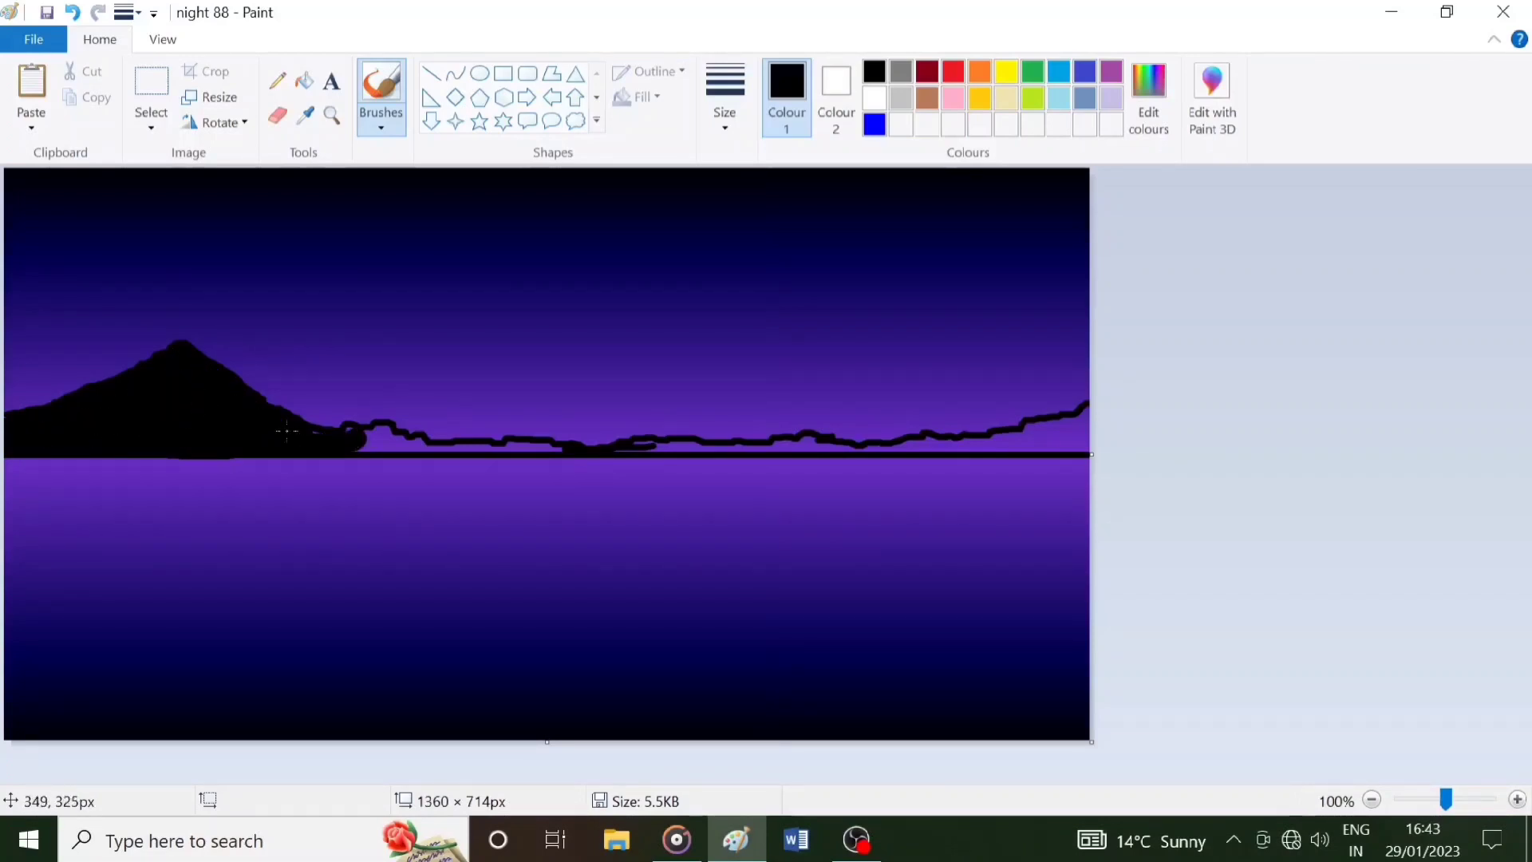
{"action": "left_click_drag", "start_coordinate": [399, 444], "coordinate": [431, 443]}
{"action": "mouse_move", "coordinate": [1034, 435]}
{"action": "left_mouse_down"}
{"action": "mouse_move", "coordinate": [1090, 411]}
{"action": "mouse_move", "coordinate": [1084, 445]}
{"action": "mouse_move", "coordinate": [1037, 430]}
{"action": "mouse_move", "coordinate": [966, 443]}
{"action": "left_mouse_up"}
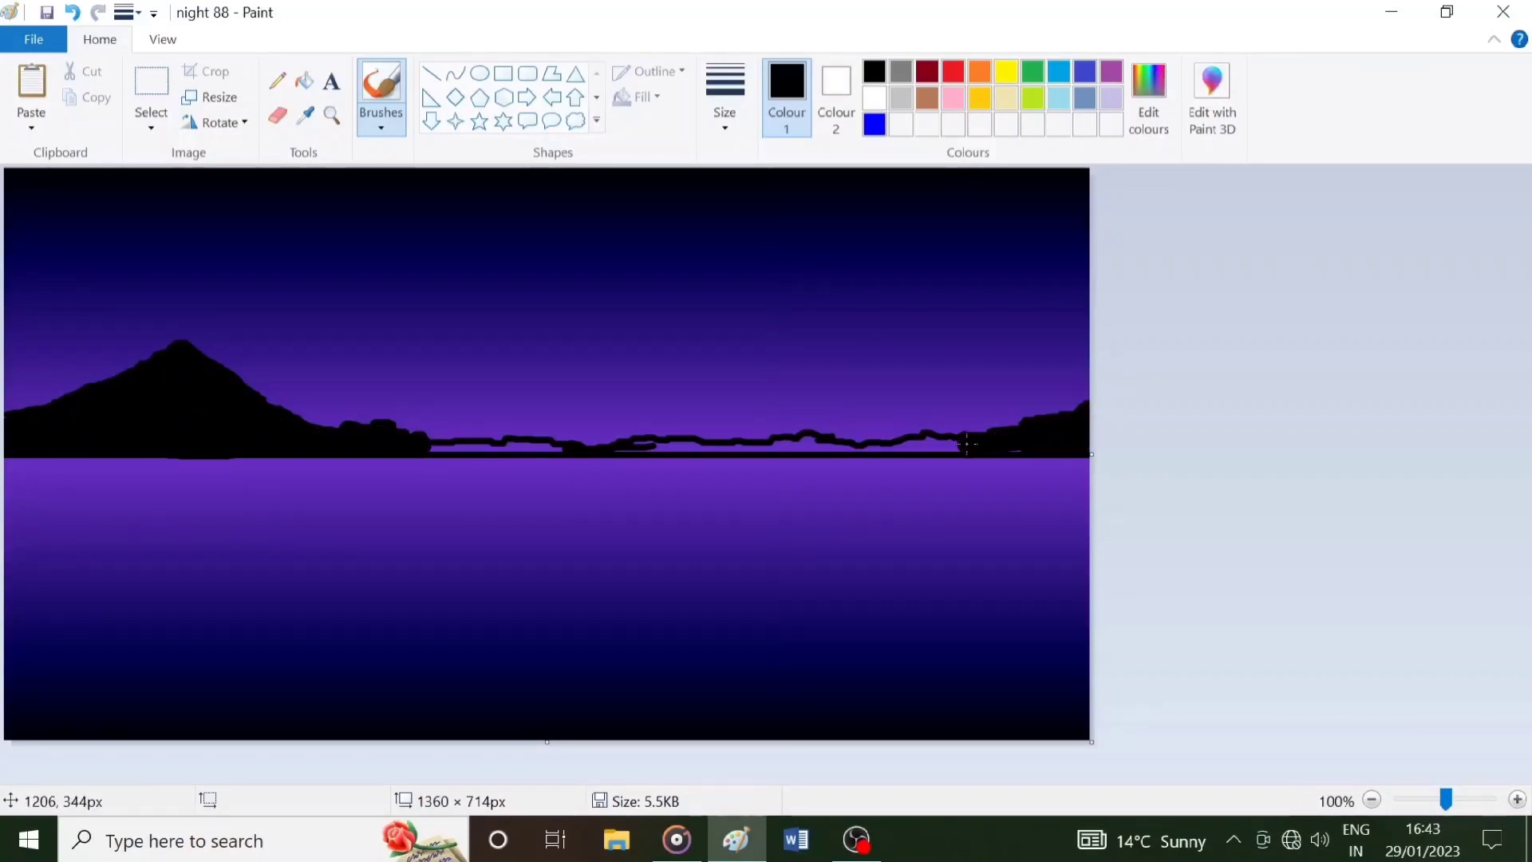
{"action": "left_click", "coordinate": [725, 100]}
{"action": "left_click", "coordinate": [782, 271]}
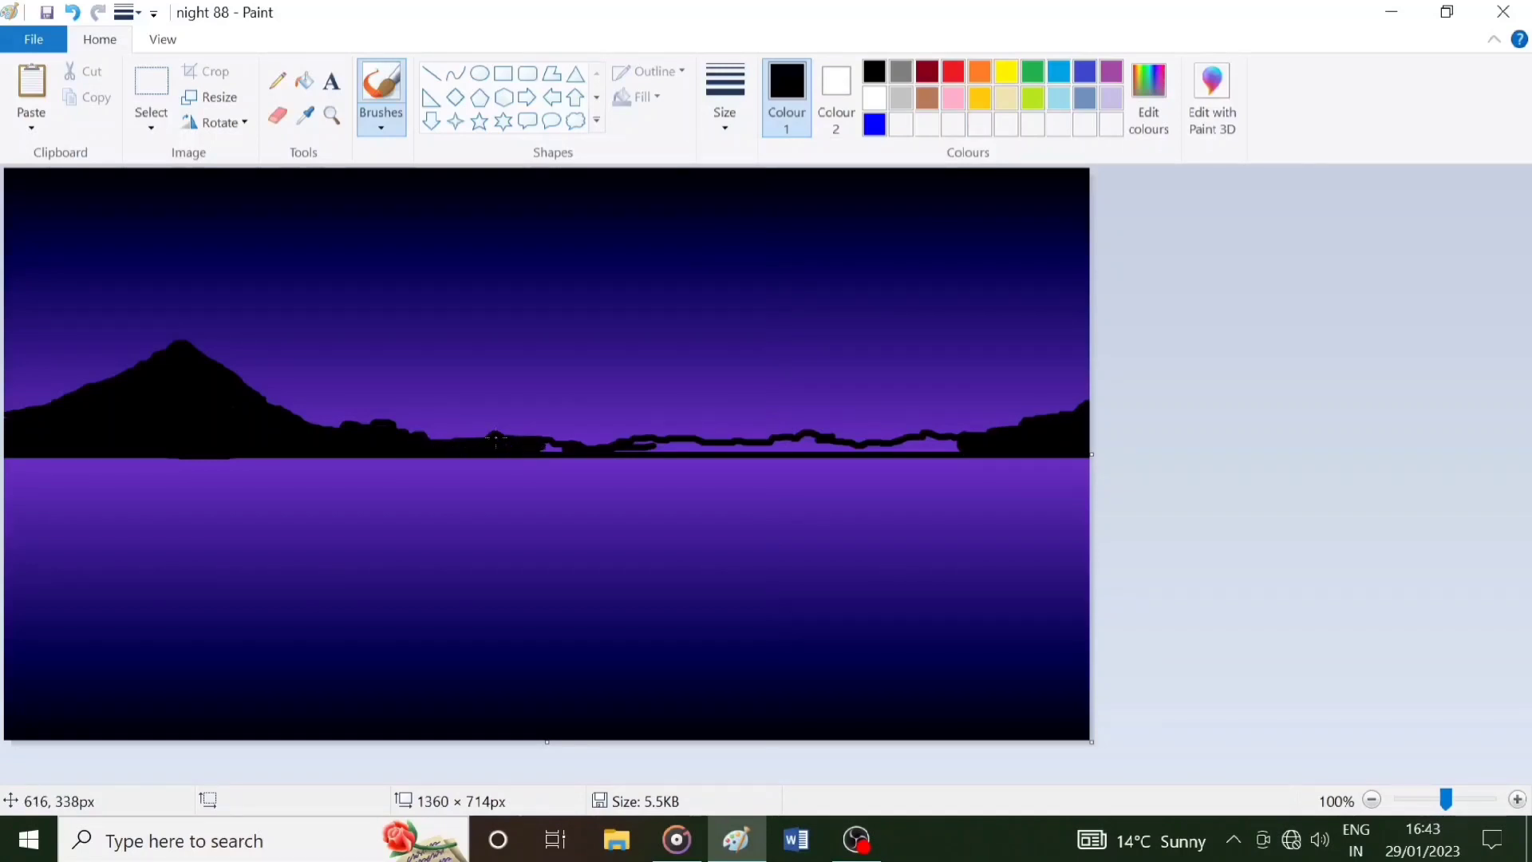
{"action": "left_click_drag", "start_coordinate": [604, 447], "coordinate": [688, 446]}
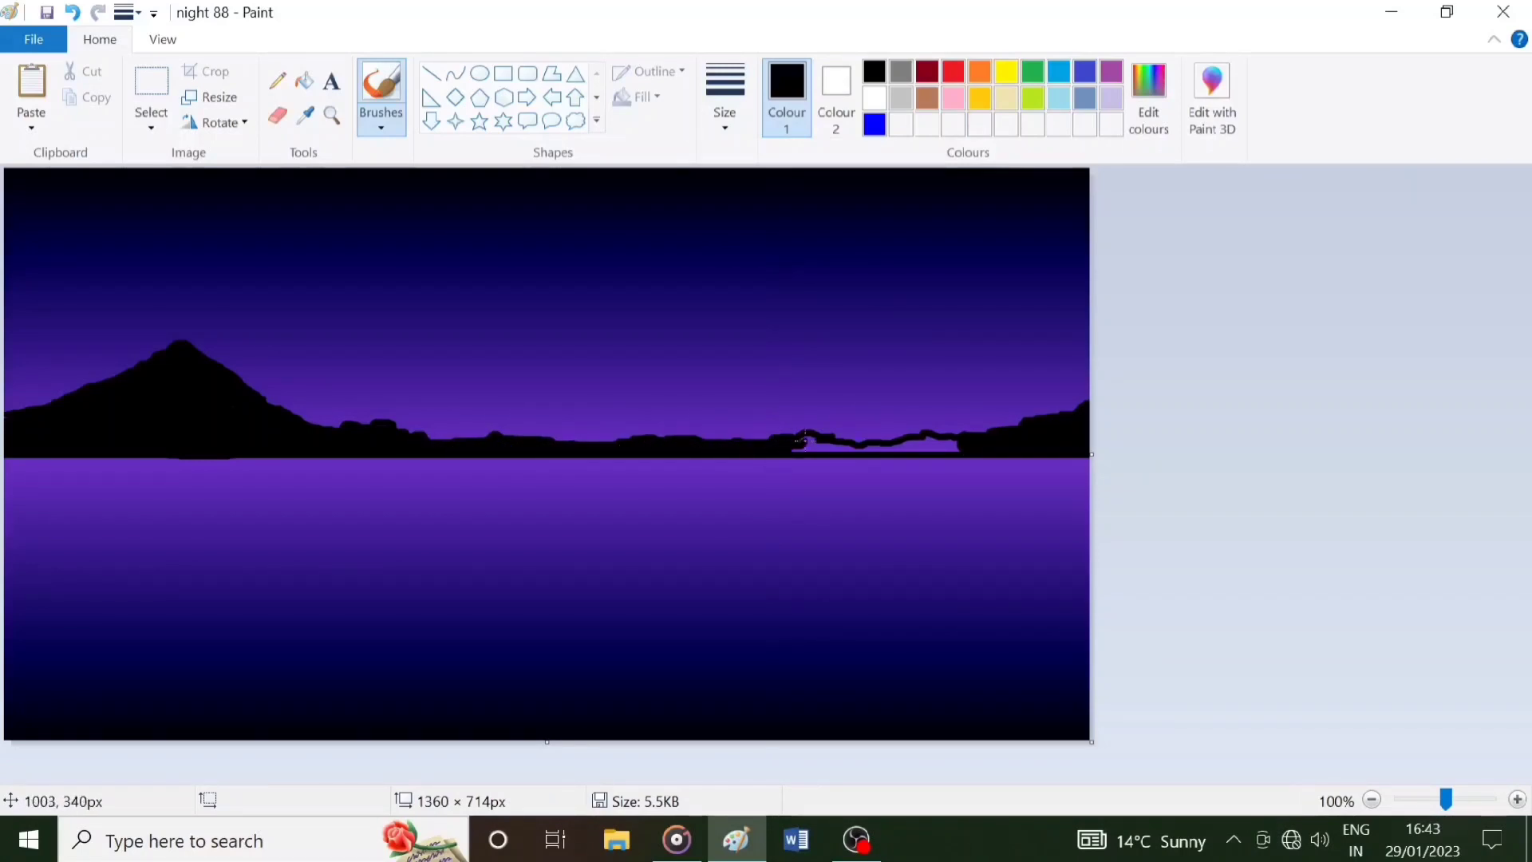
{"action": "mouse_move", "coordinate": [901, 443]}
{"action": "left_mouse_down"}
{"action": "mouse_move", "coordinate": [954, 442]}
{"action": "mouse_move", "coordinate": [884, 451]}
{"action": "mouse_move", "coordinate": [804, 434]}
{"action": "left_mouse_up"}
{"action": "left_click_drag", "start_coordinate": [459, 435], "coordinate": [952, 439]}
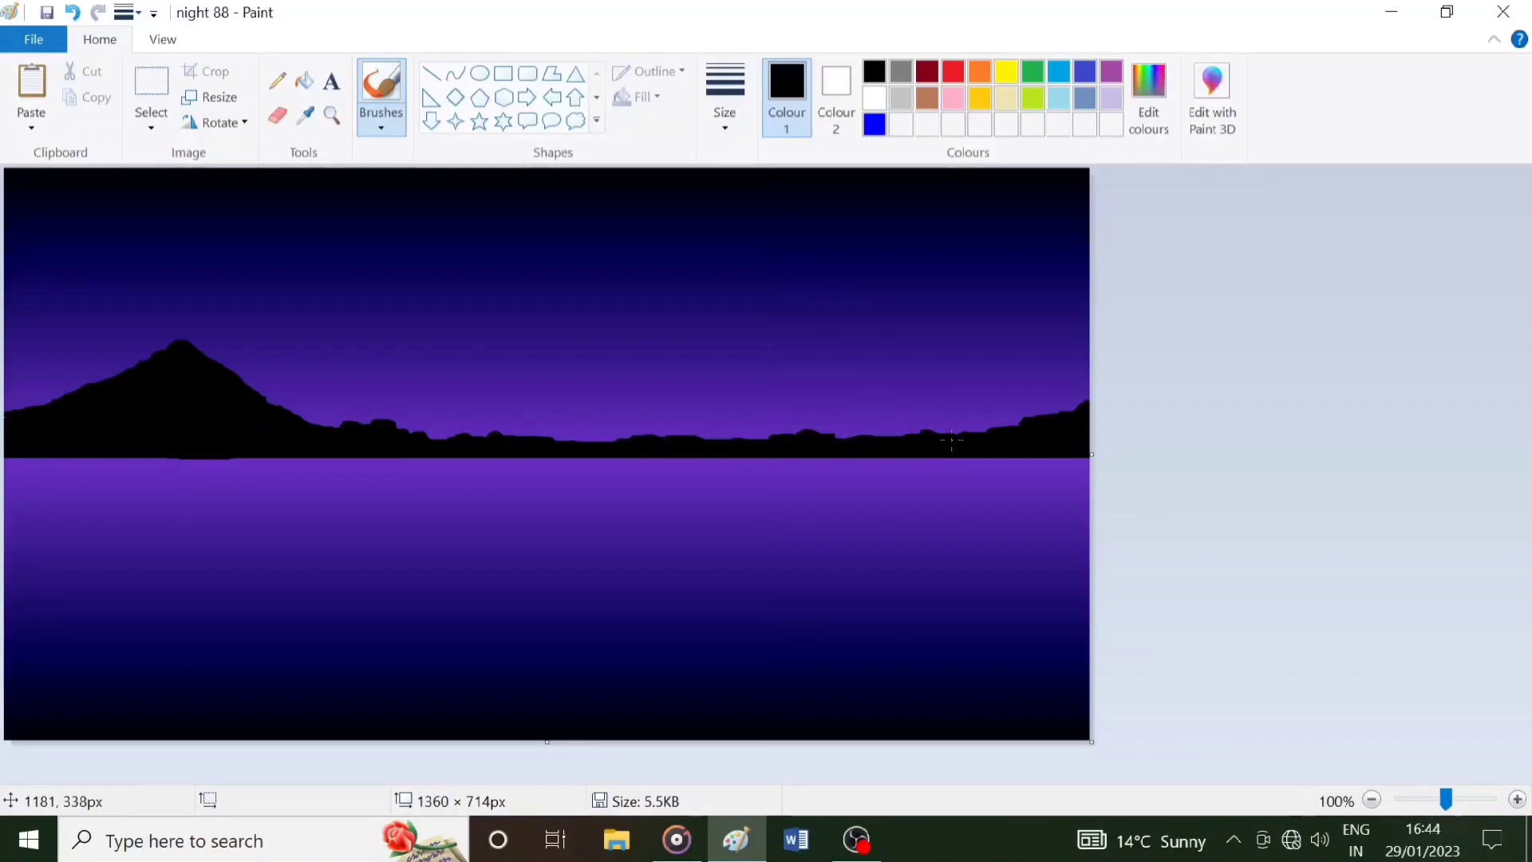
{"action": "left_click", "coordinate": [431, 74]}
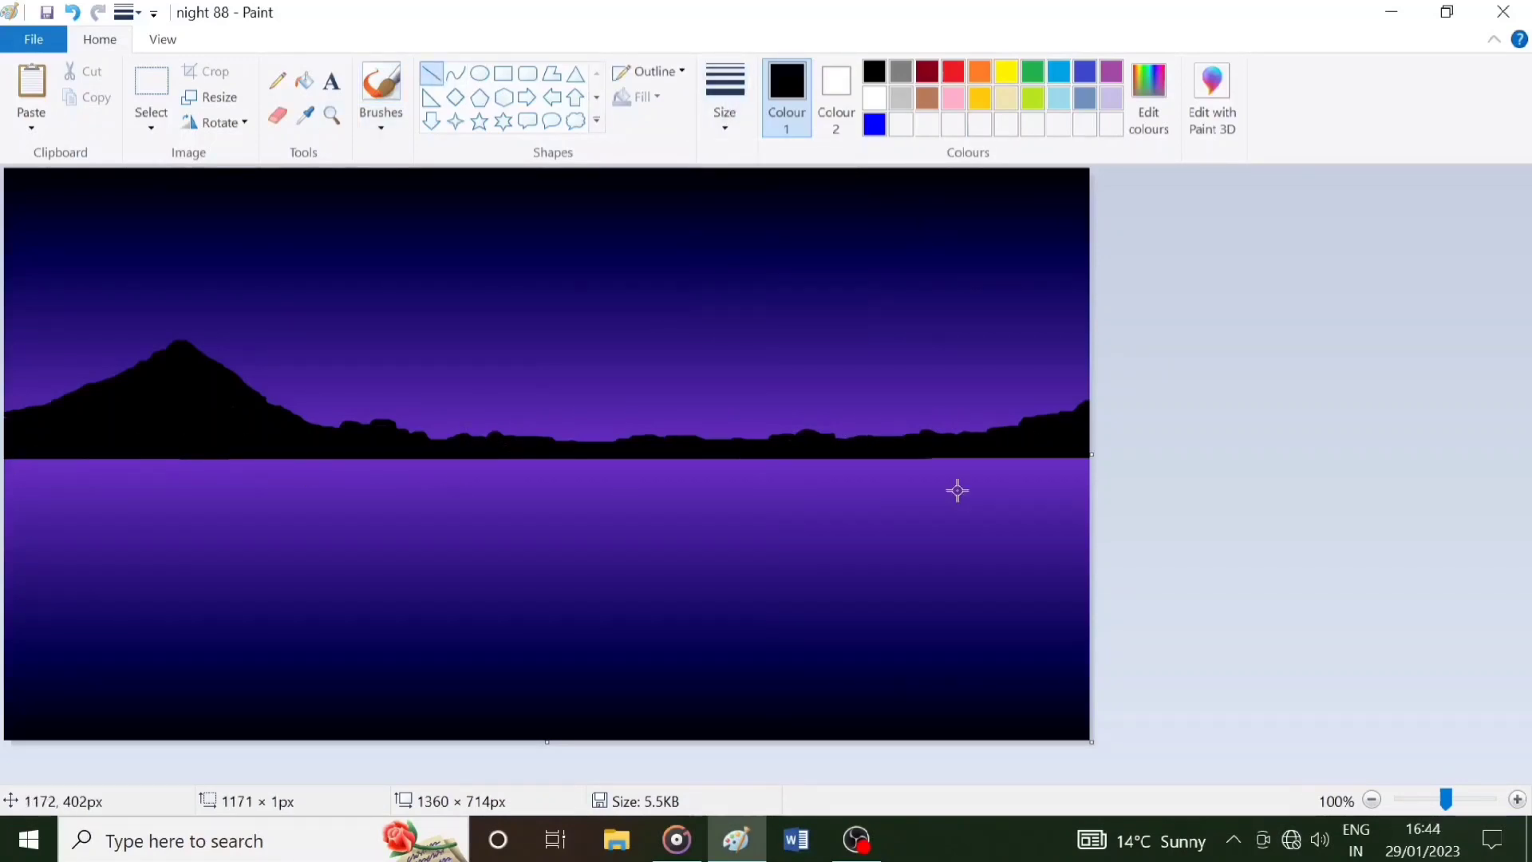
Brush a curved black shoreline from the horizon to the canvas bottom and paint the land on its right solid black.
{"action": "left_click", "coordinate": [380, 89]}
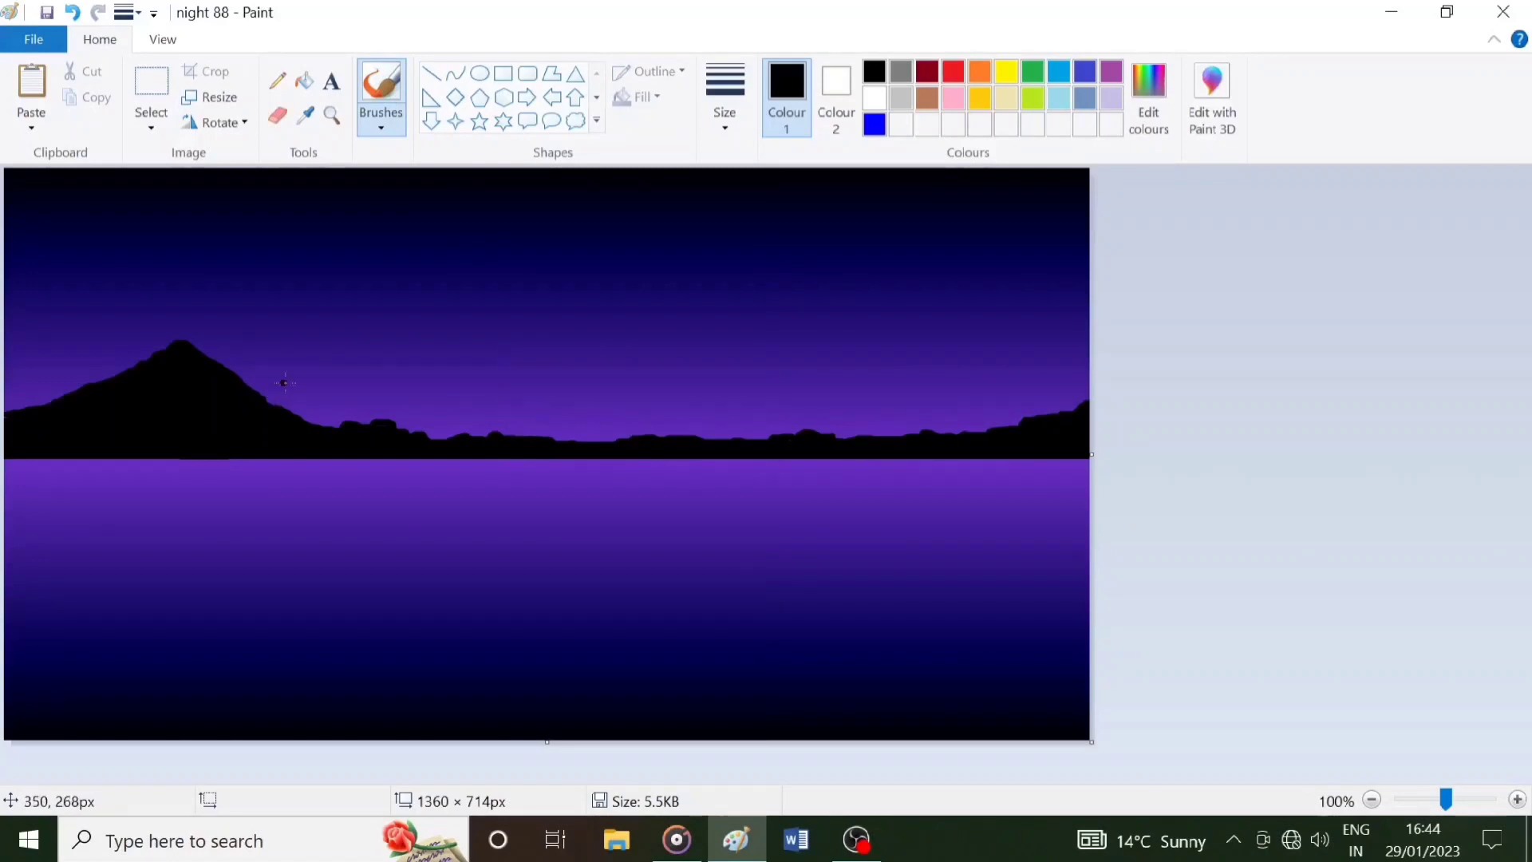
{"action": "mouse_move", "coordinate": [752, 459]}
{"action": "left_mouse_down"}
{"action": "mouse_move", "coordinate": [992, 548]}
{"action": "mouse_move", "coordinate": [562, 711]}
{"action": "left_mouse_up"}
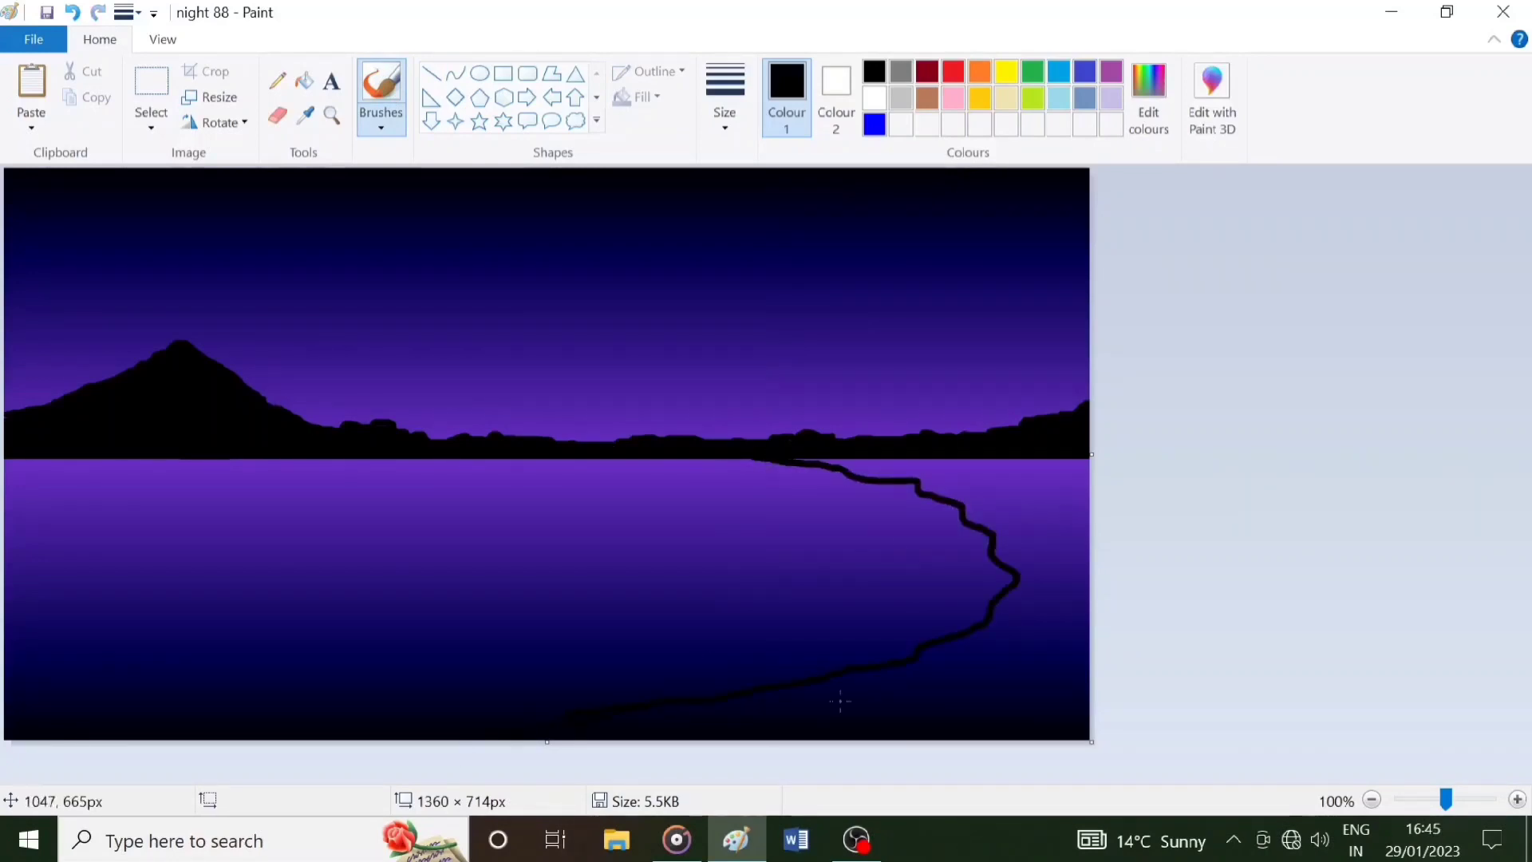
{"action": "left_click", "coordinate": [952, 489]}
{"action": "left_click_drag", "start_coordinate": [996, 472], "coordinate": [856, 466]}
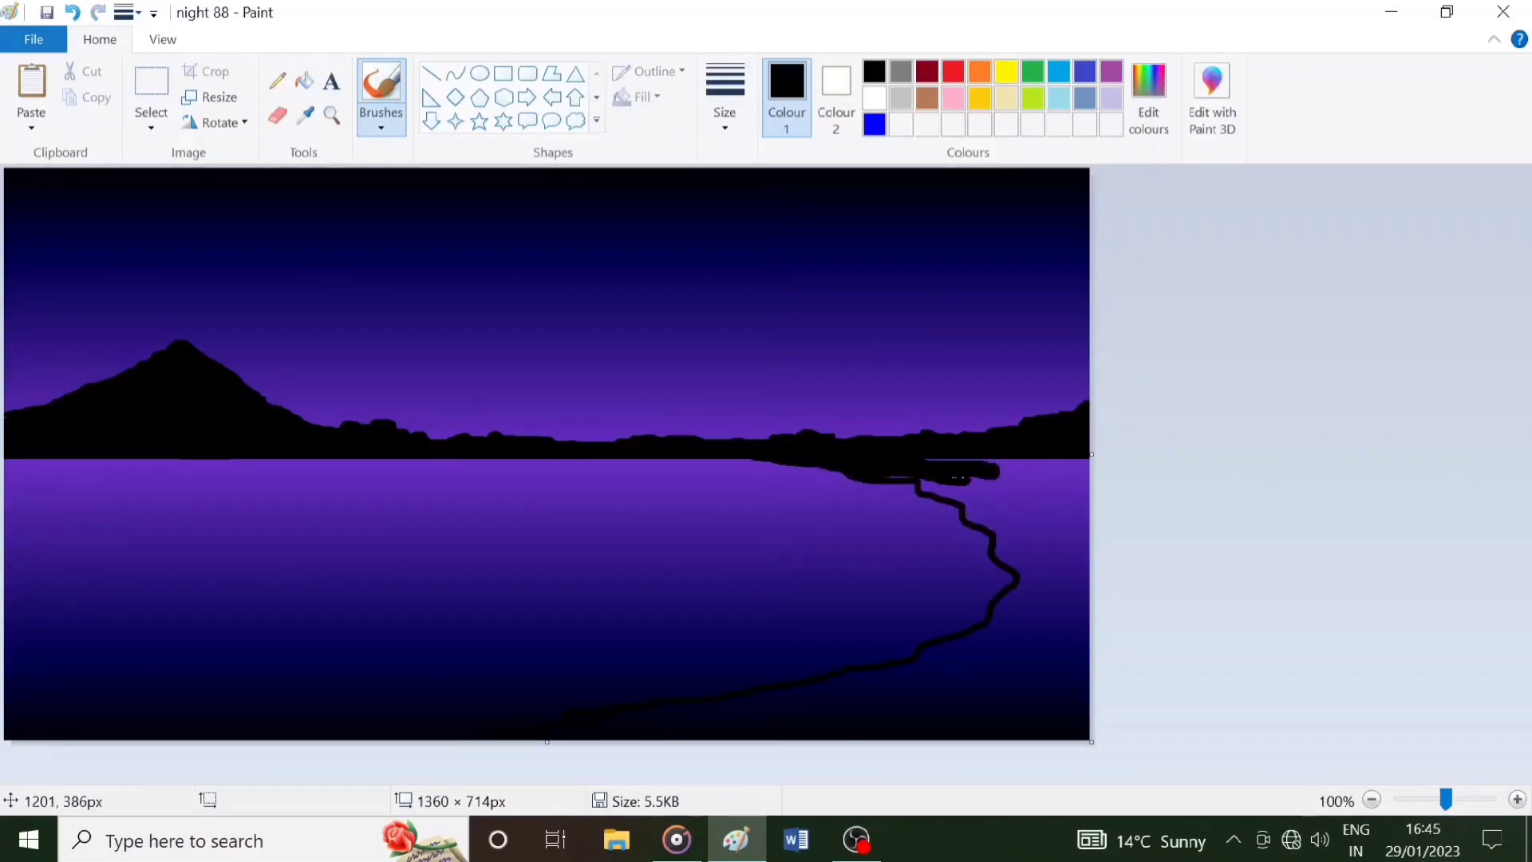
{"action": "mouse_move", "coordinate": [963, 477]}
{"action": "left_mouse_down"}
{"action": "mouse_move", "coordinate": [933, 490]}
{"action": "mouse_move", "coordinate": [996, 531]}
{"action": "mouse_move", "coordinate": [1007, 601]}
{"action": "mouse_move", "coordinate": [936, 657]}
{"action": "mouse_move", "coordinate": [811, 716]}
{"action": "left_mouse_up"}
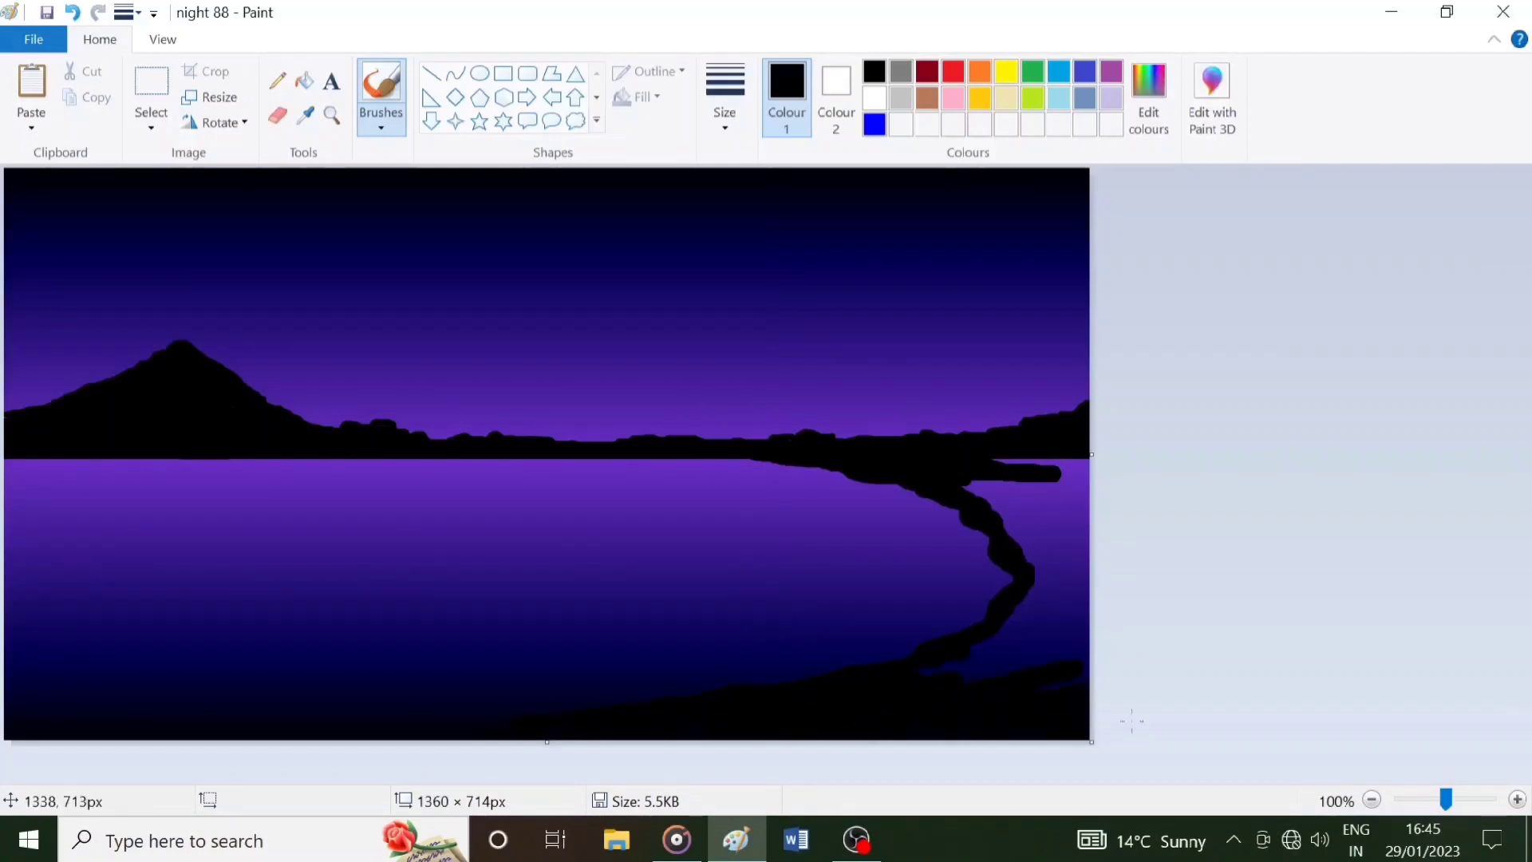
{"action": "mouse_move", "coordinate": [1037, 635]}
{"action": "left_mouse_down"}
{"action": "mouse_move", "coordinate": [1024, 689]}
{"action": "mouse_move", "coordinate": [1063, 635]}
{"action": "mouse_move", "coordinate": [1033, 509]}
{"action": "mouse_move", "coordinate": [959, 484]}
{"action": "mouse_move", "coordinate": [1025, 548]}
{"action": "mouse_move", "coordinate": [1091, 456]}
{"action": "mouse_move", "coordinate": [1010, 490]}
{"action": "mouse_move", "coordinate": [1091, 489]}
{"action": "mouse_move", "coordinate": [1104, 516]}
{"action": "mouse_move", "coordinate": [1035, 572]}
{"action": "mouse_move", "coordinate": [1080, 643]}
{"action": "mouse_move", "coordinate": [1077, 622]}
{"action": "mouse_move", "coordinate": [974, 740]}
{"action": "left_mouse_up"}
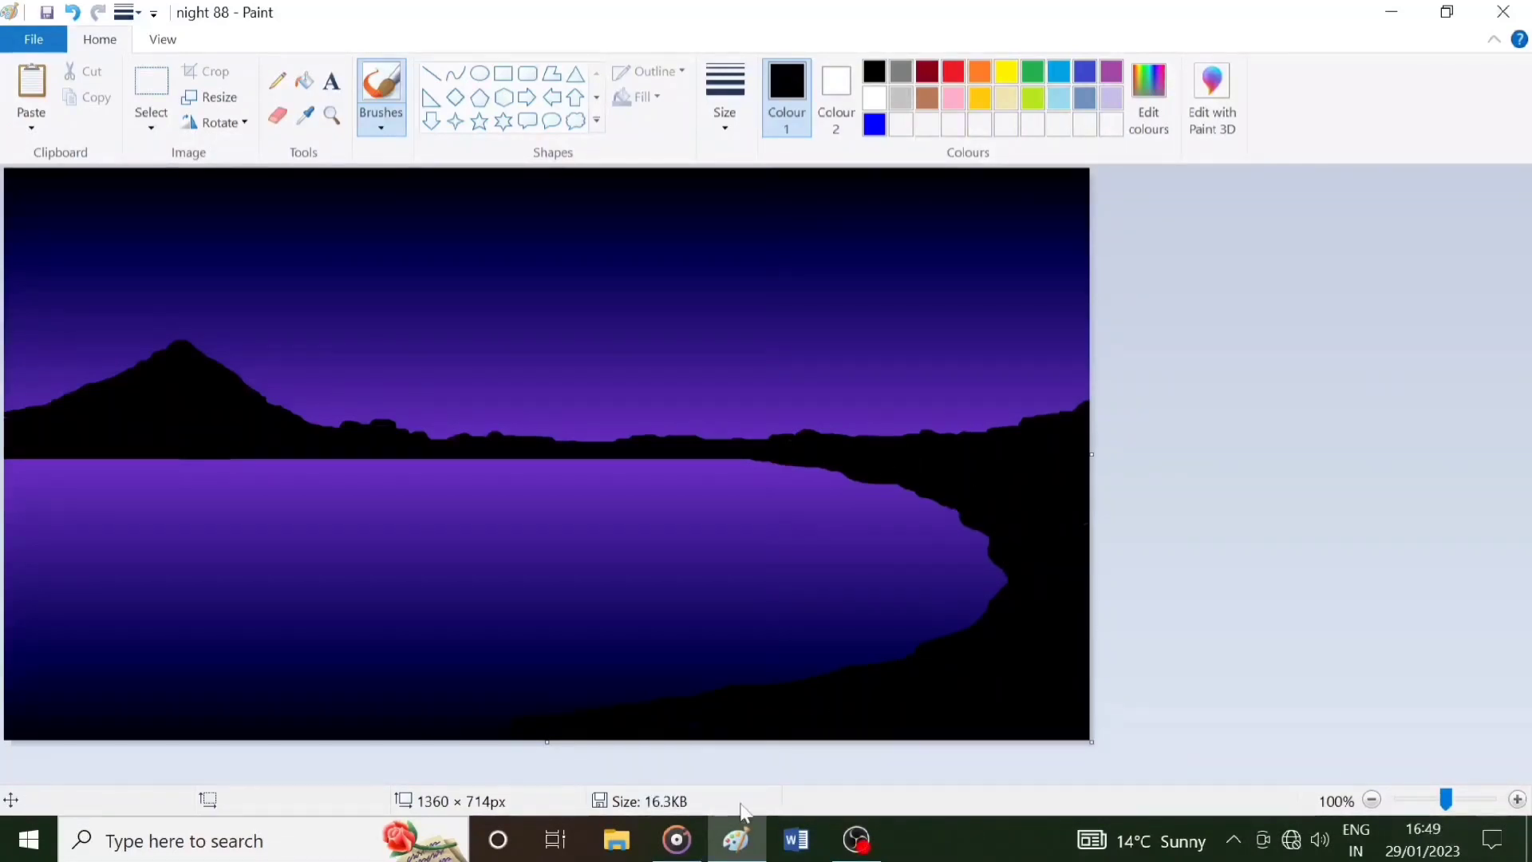
Open a second Paint window with a blank canvas.
{"action": "left_click", "coordinate": [739, 836]}
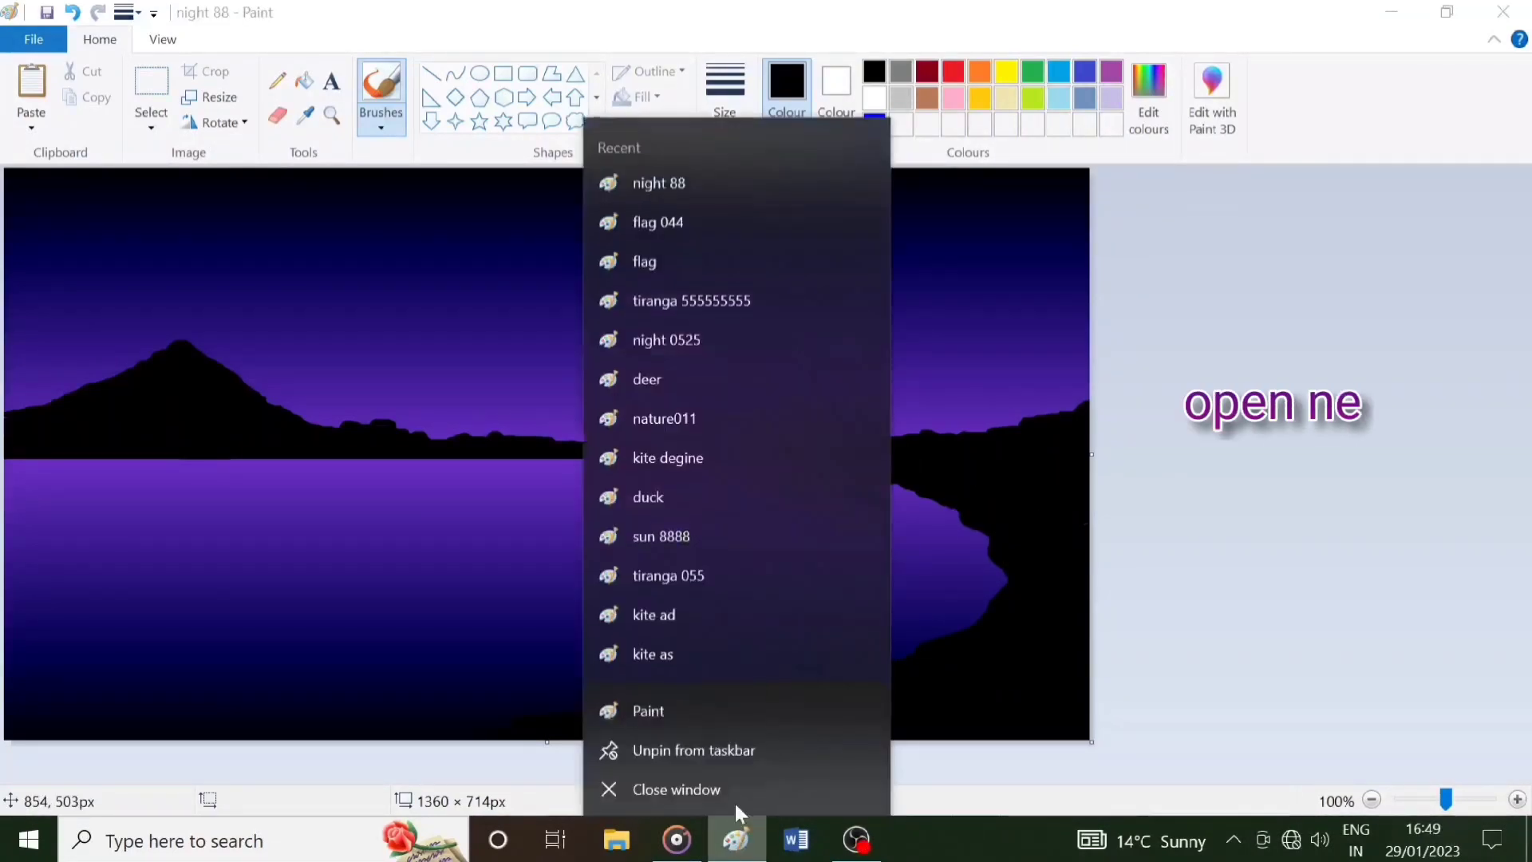
{"action": "left_click", "coordinate": [675, 702]}
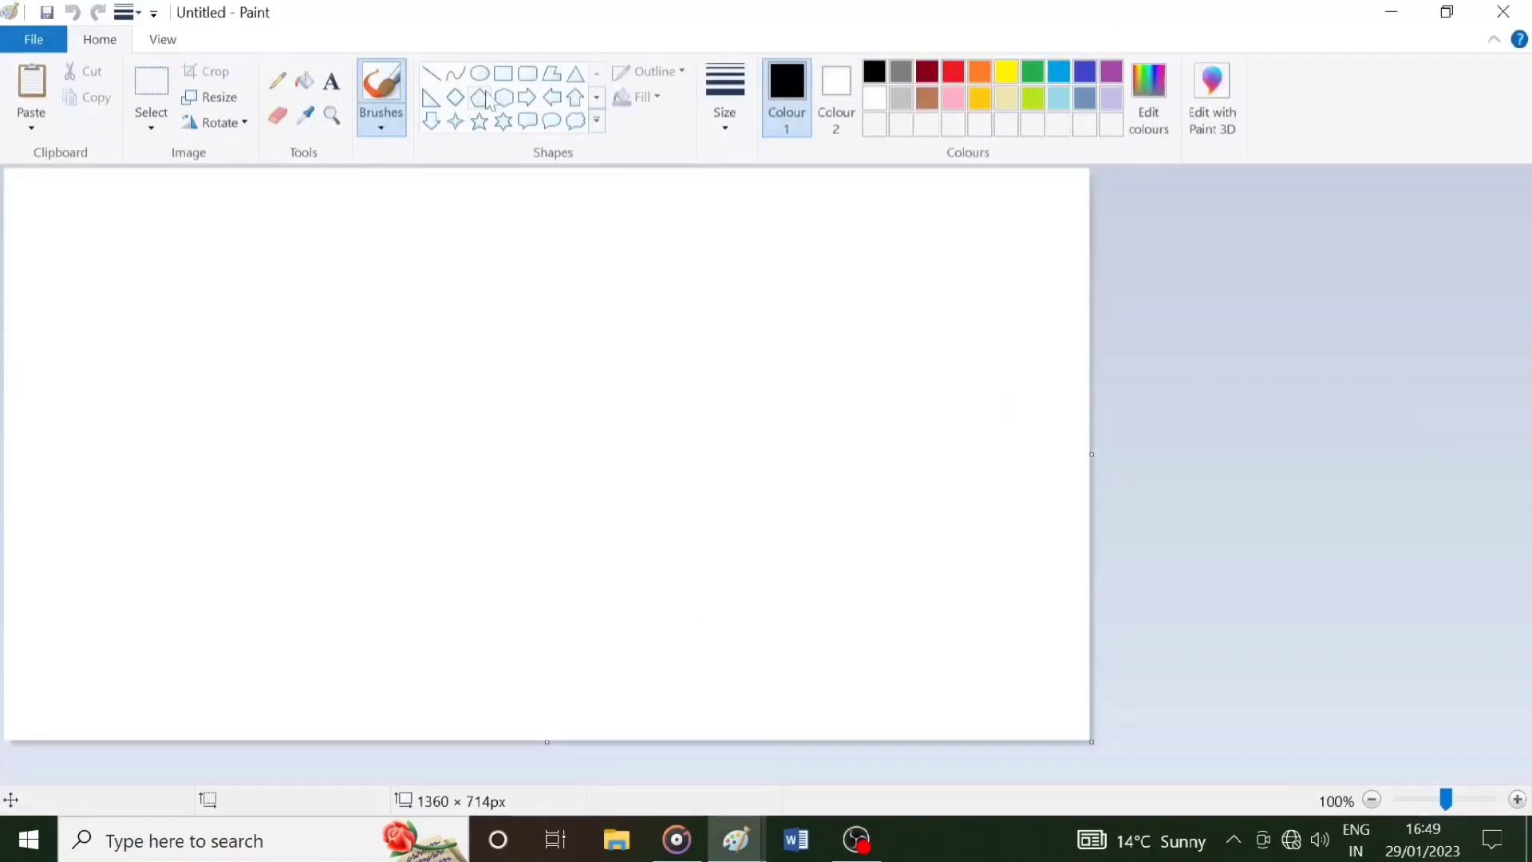
Draw a solid black circle with a solid-colour outline and fill in the upper middle of the blank canvas.
{"action": "left_click", "coordinate": [480, 73]}
{"action": "left_click", "coordinate": [637, 96]}
{"action": "left_click", "coordinate": [662, 154]}
{"action": "left_click", "coordinate": [648, 71]}
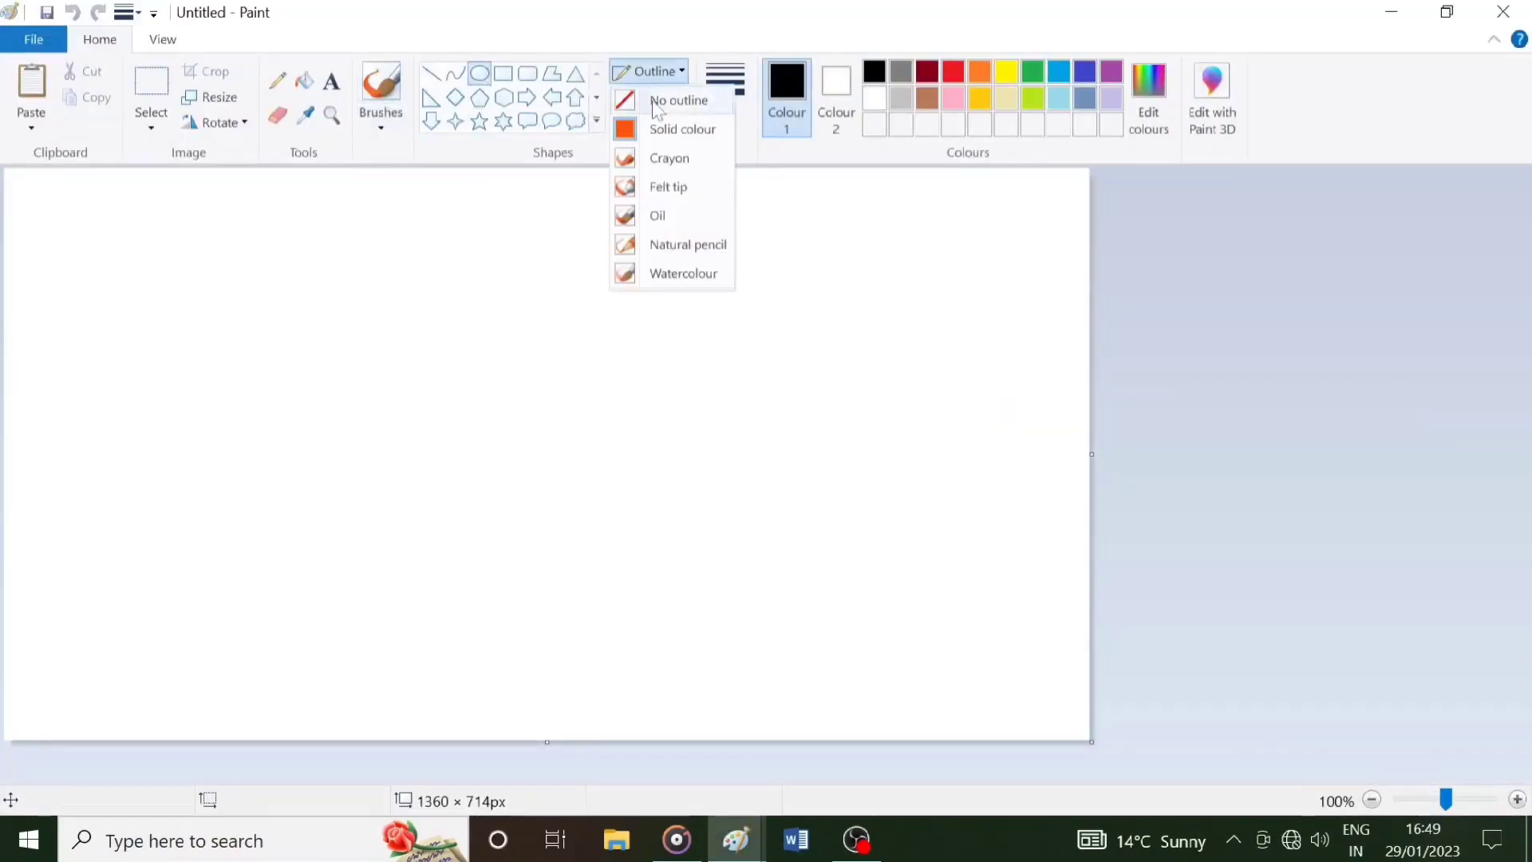
{"action": "left_click", "coordinate": [667, 125]}
{"action": "left_click_drag", "start_coordinate": [438, 287], "coordinate": [582, 424]}
{"action": "right_click", "coordinate": [582, 427]}
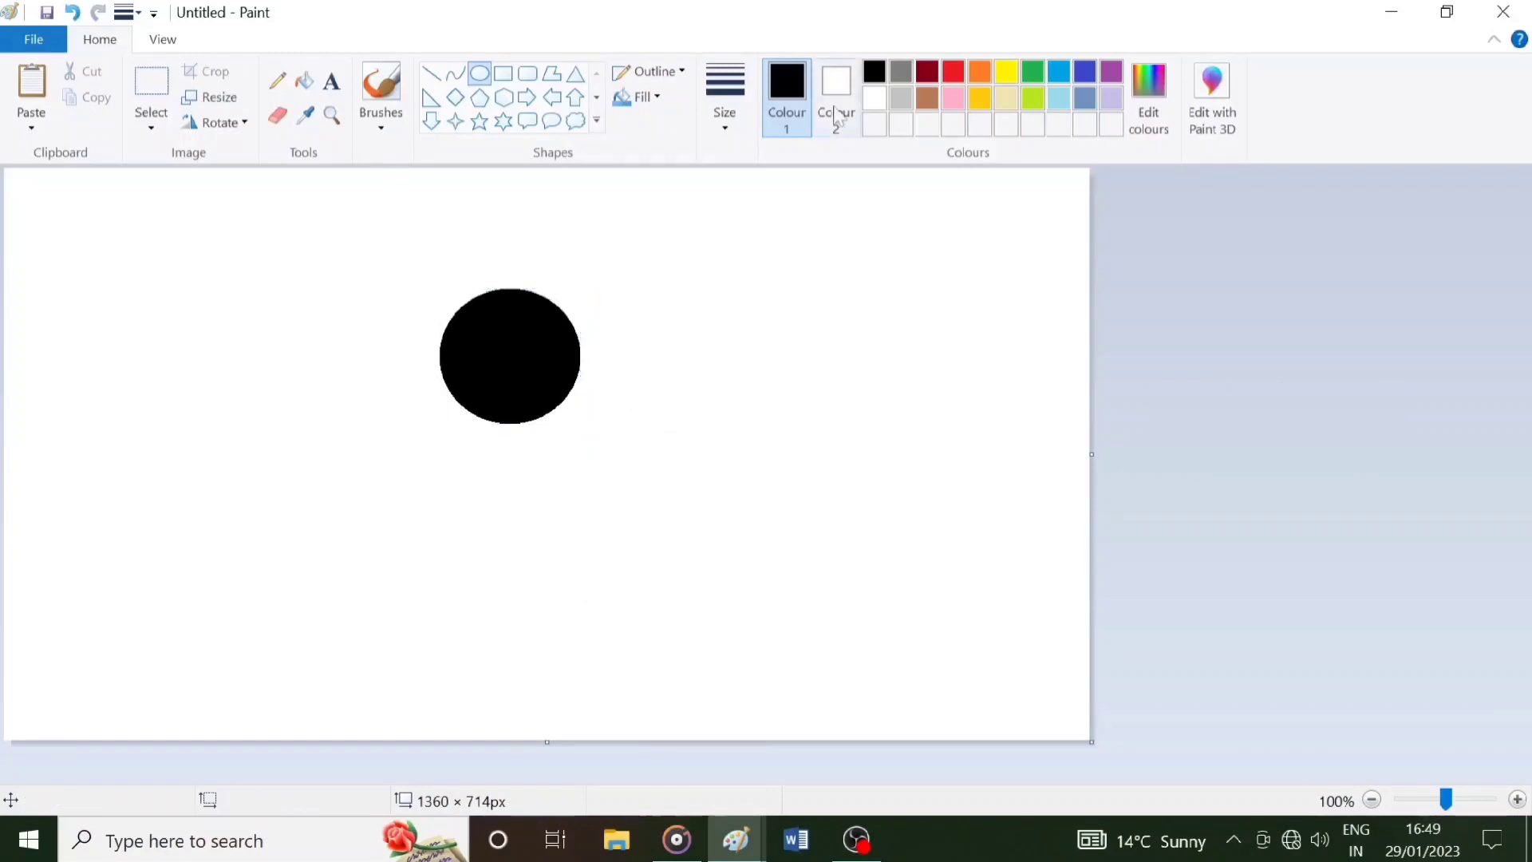
Cover the circle's upper right with a solid white ellipse of about 165 × 157 px, leaving a black crescent.
{"action": "left_click", "coordinate": [875, 99]}
{"action": "left_click_drag", "start_coordinate": [492, 271], "coordinate": [623, 397]}
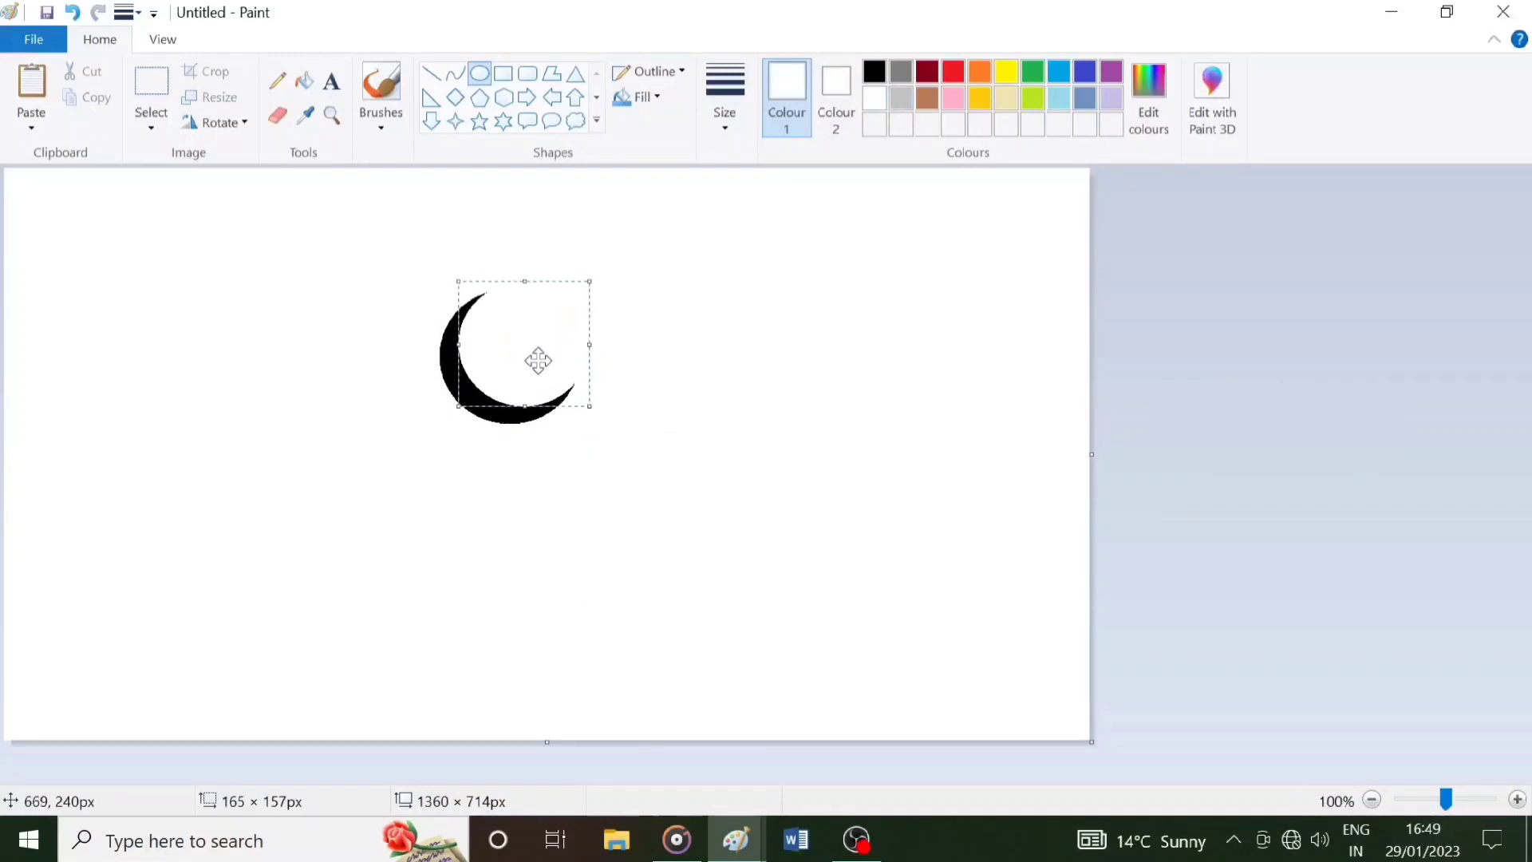
{"action": "left_click", "coordinate": [537, 273]}
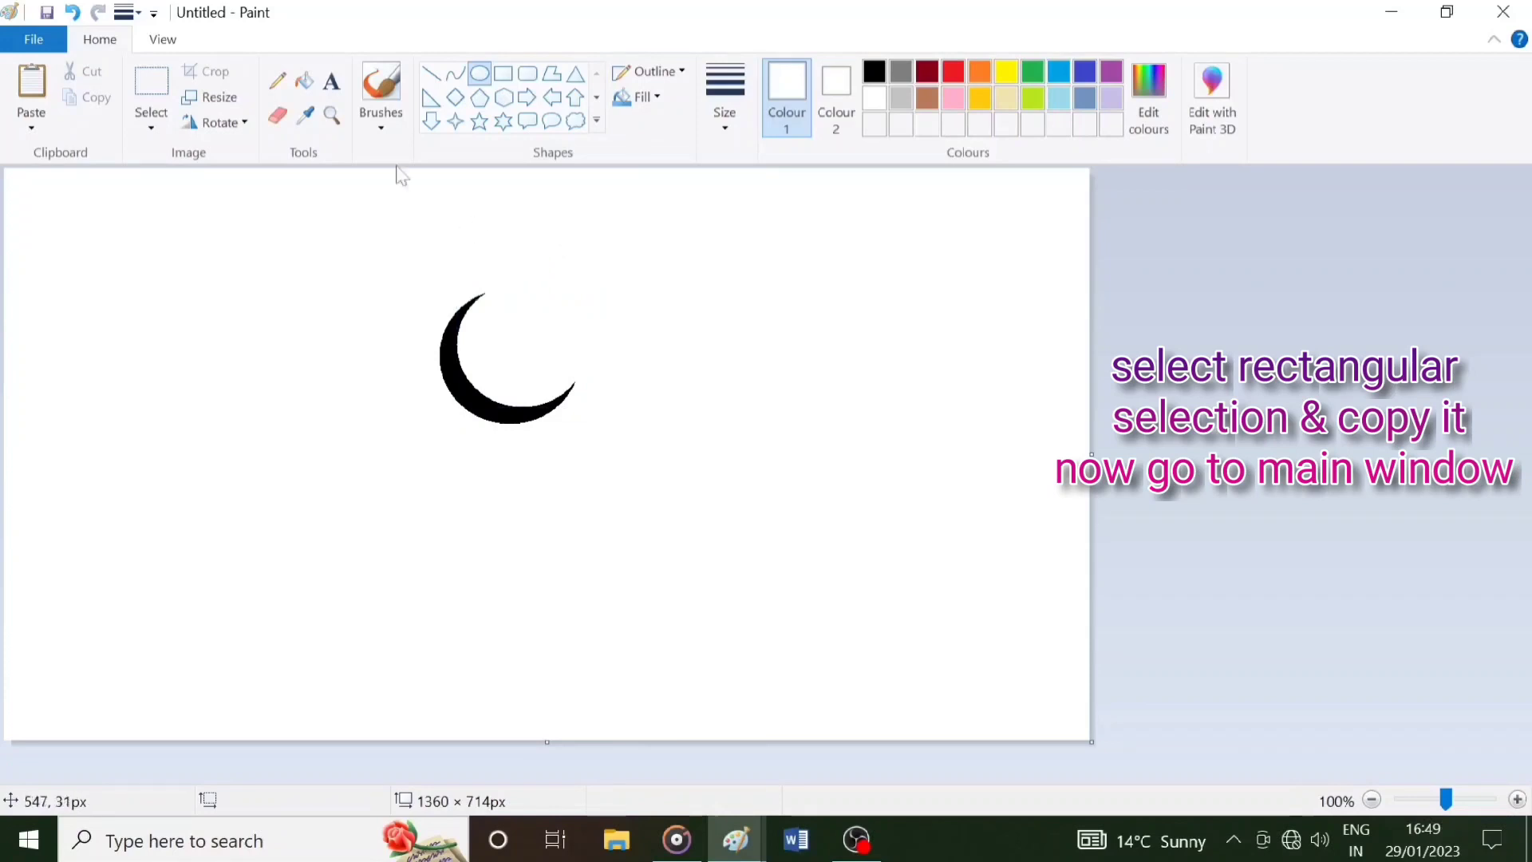
Copy a rectangular area of about 204 × 199 px around the crescent and switch to the night 88 Paint window.
{"action": "left_click", "coordinate": [151, 126]}
{"action": "left_click", "coordinate": [206, 178]}
{"action": "left_click_drag", "start_coordinate": [428, 277], "coordinate": [591, 437]}
{"action": "right_click", "coordinate": [493, 364]}
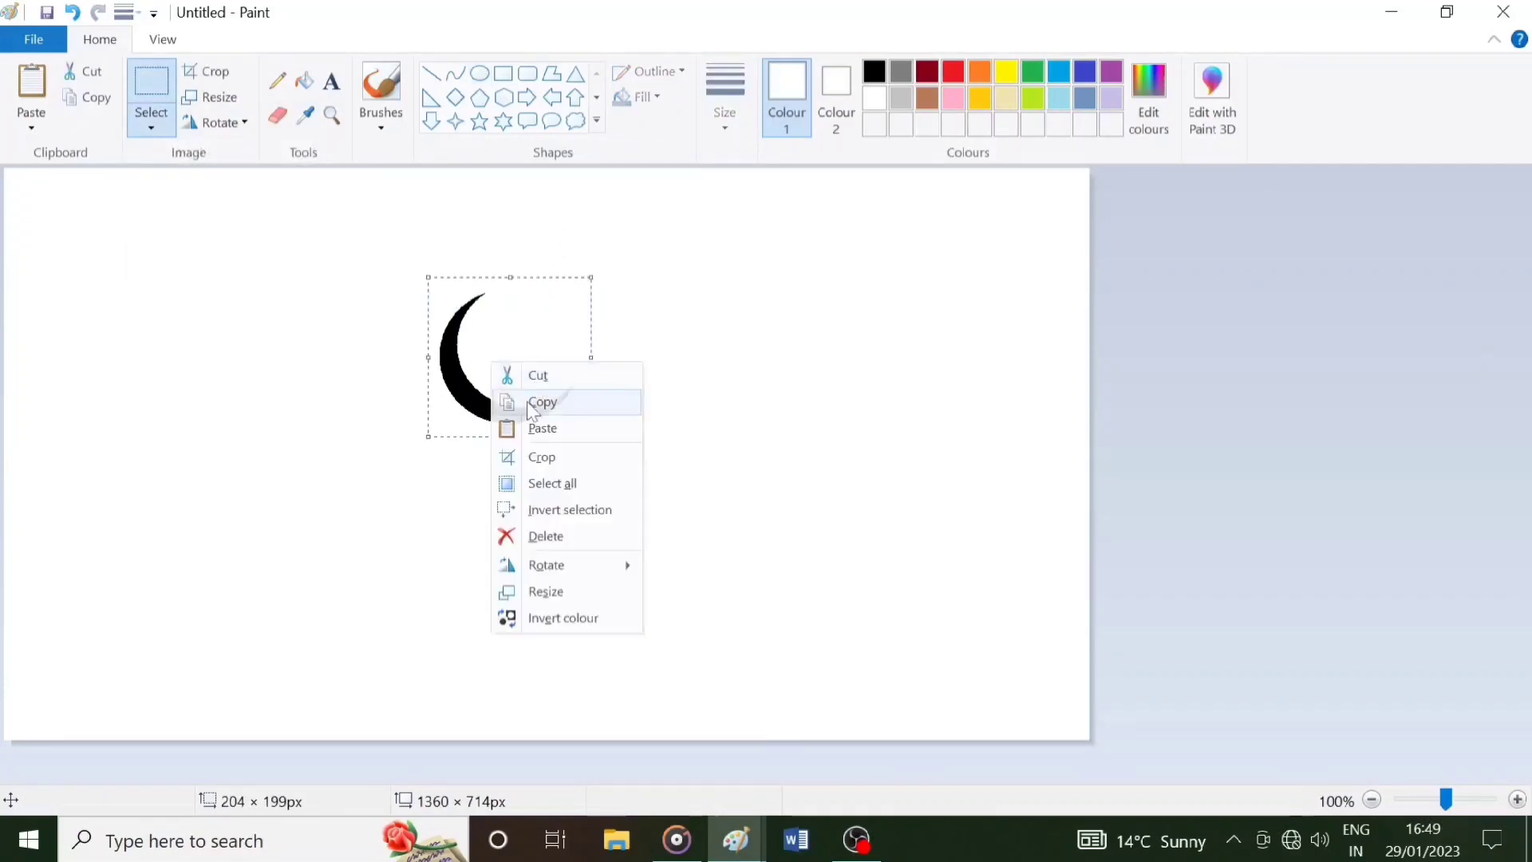
{"action": "left_click", "coordinate": [541, 402]}
{"action": "mouse_move", "coordinate": [736, 839]}
{"action": "left_click", "coordinate": [606, 742]}
Enable transparent selection, paste the crescent and place it high in the sky, slightly left of centre.
{"action": "left_click", "coordinate": [151, 126]}
{"action": "left_click", "coordinate": [188, 262]}
{"action": "left_click", "coordinate": [151, 126]}
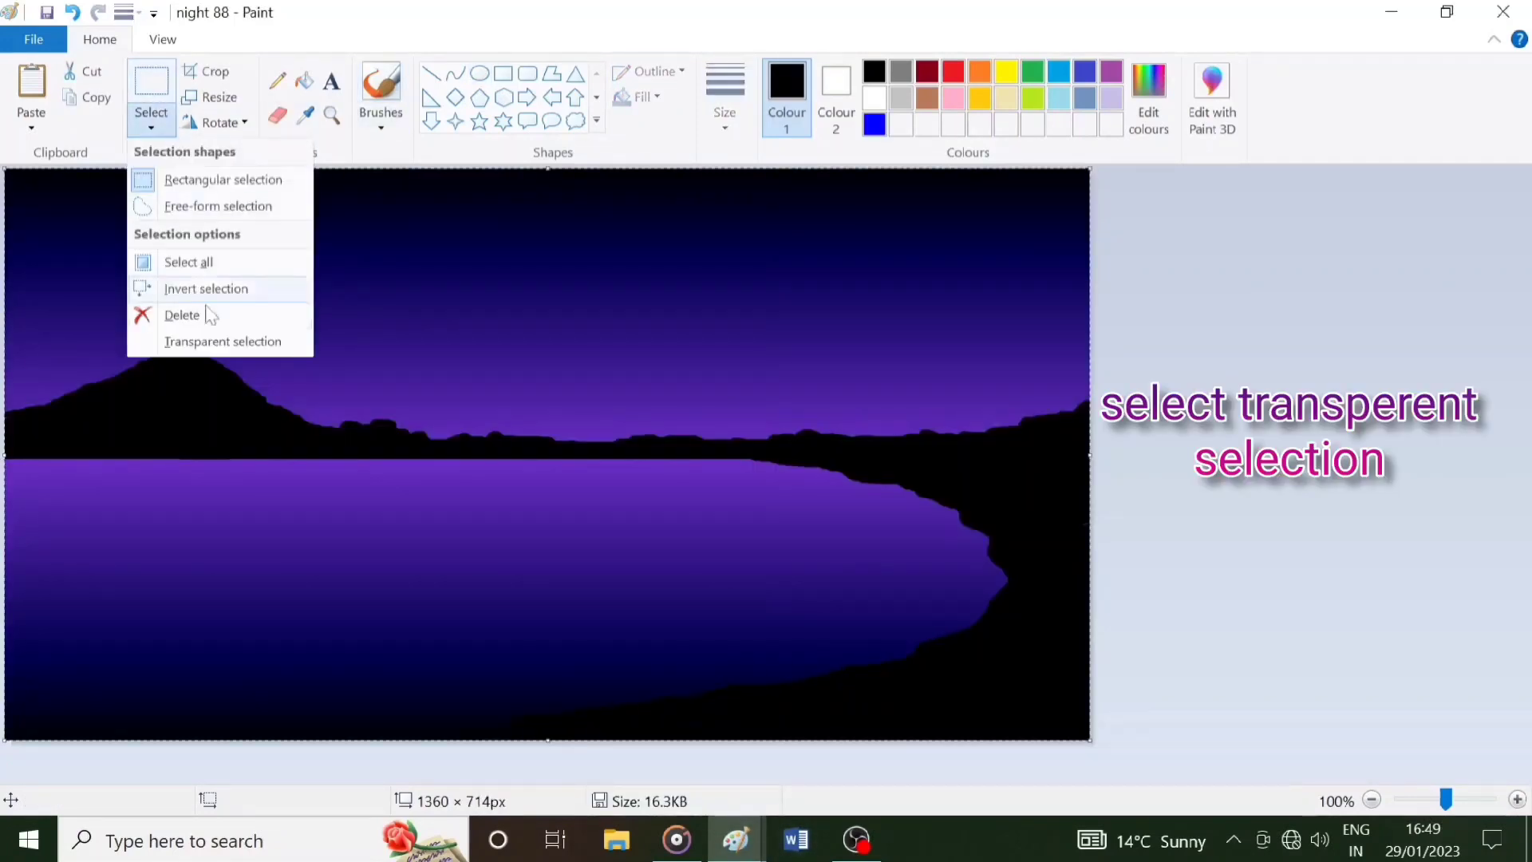
{"action": "left_click", "coordinate": [223, 341]}
{"action": "right_click", "coordinate": [434, 346]}
{"action": "left_click", "coordinate": [471, 411]}
{"action": "left_click_drag", "start_coordinate": [103, 257], "coordinate": [536, 301]}
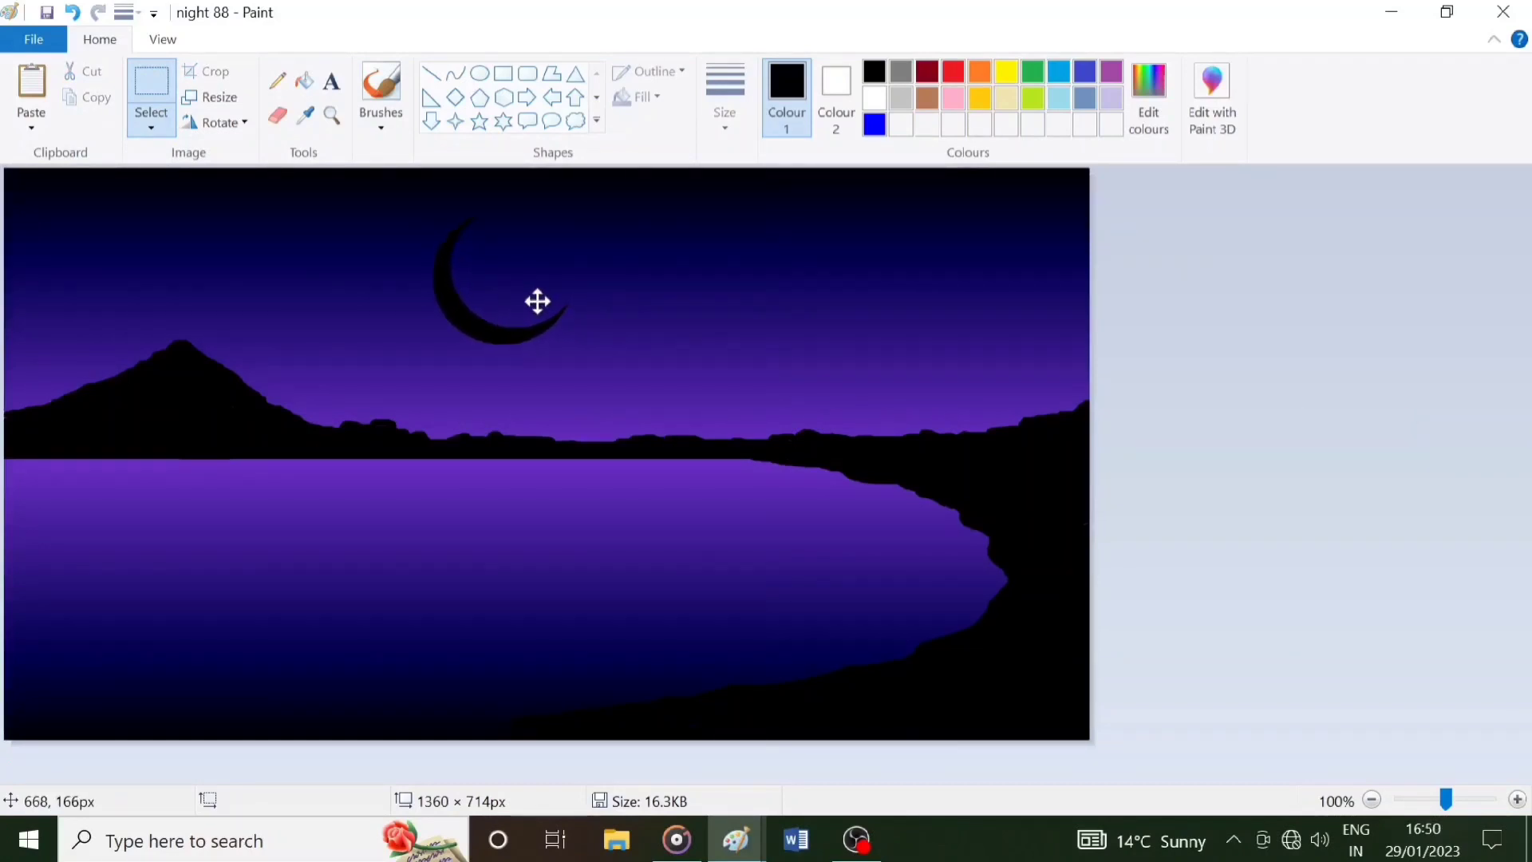
Fill the crescent moon with white.
{"action": "left_click", "coordinate": [304, 80]}
{"action": "left_click", "coordinate": [874, 98]}
{"action": "left_click", "coordinate": [464, 336]}
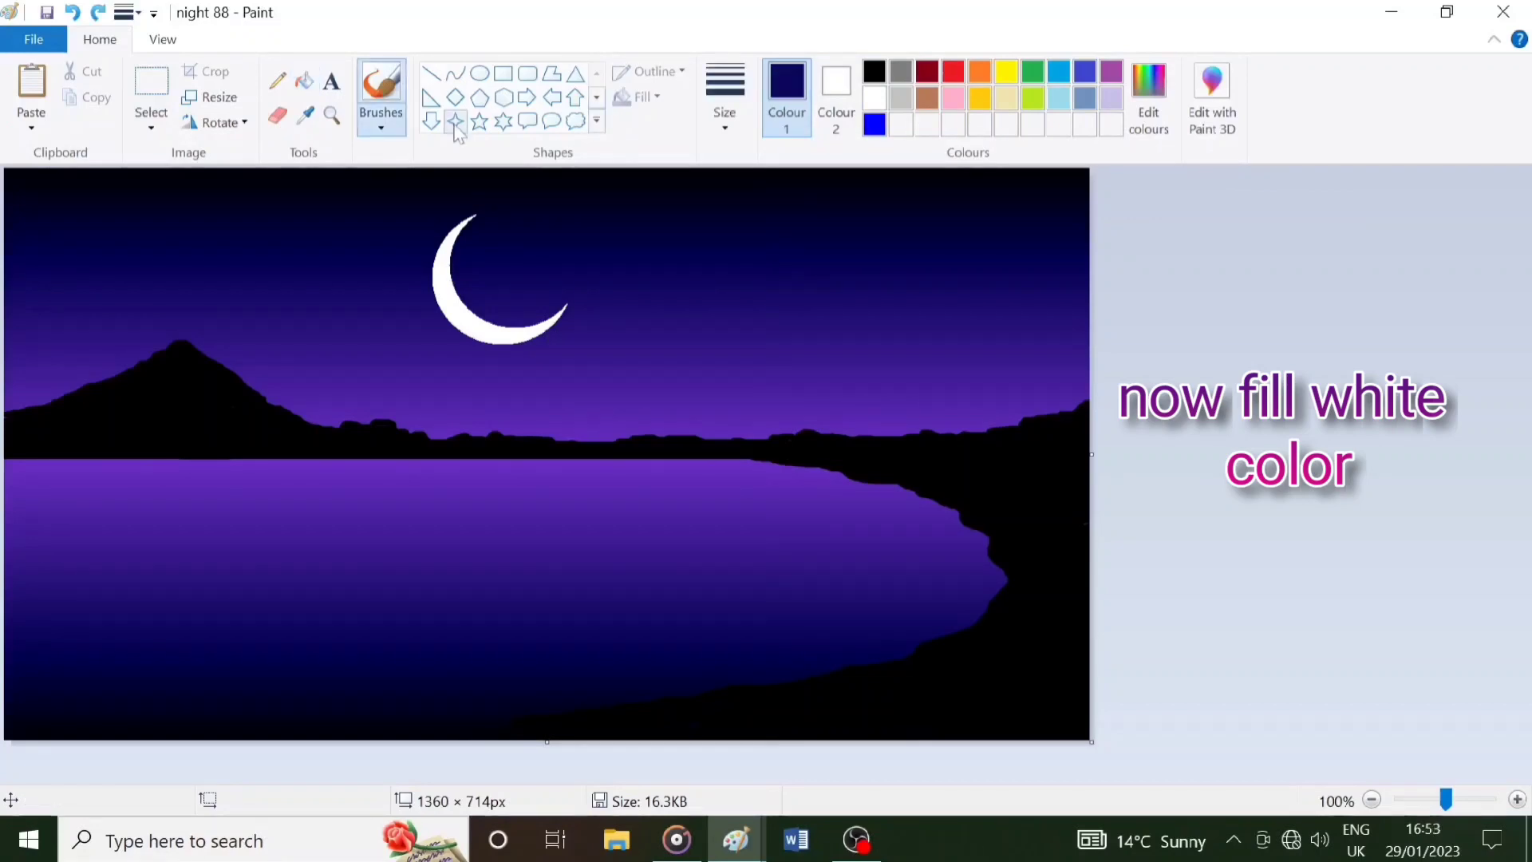
Draw small white four-point stars with a solid outline at both ends of the sky, near the mountain and right of the moon.
{"action": "left_click", "coordinate": [648, 71]}
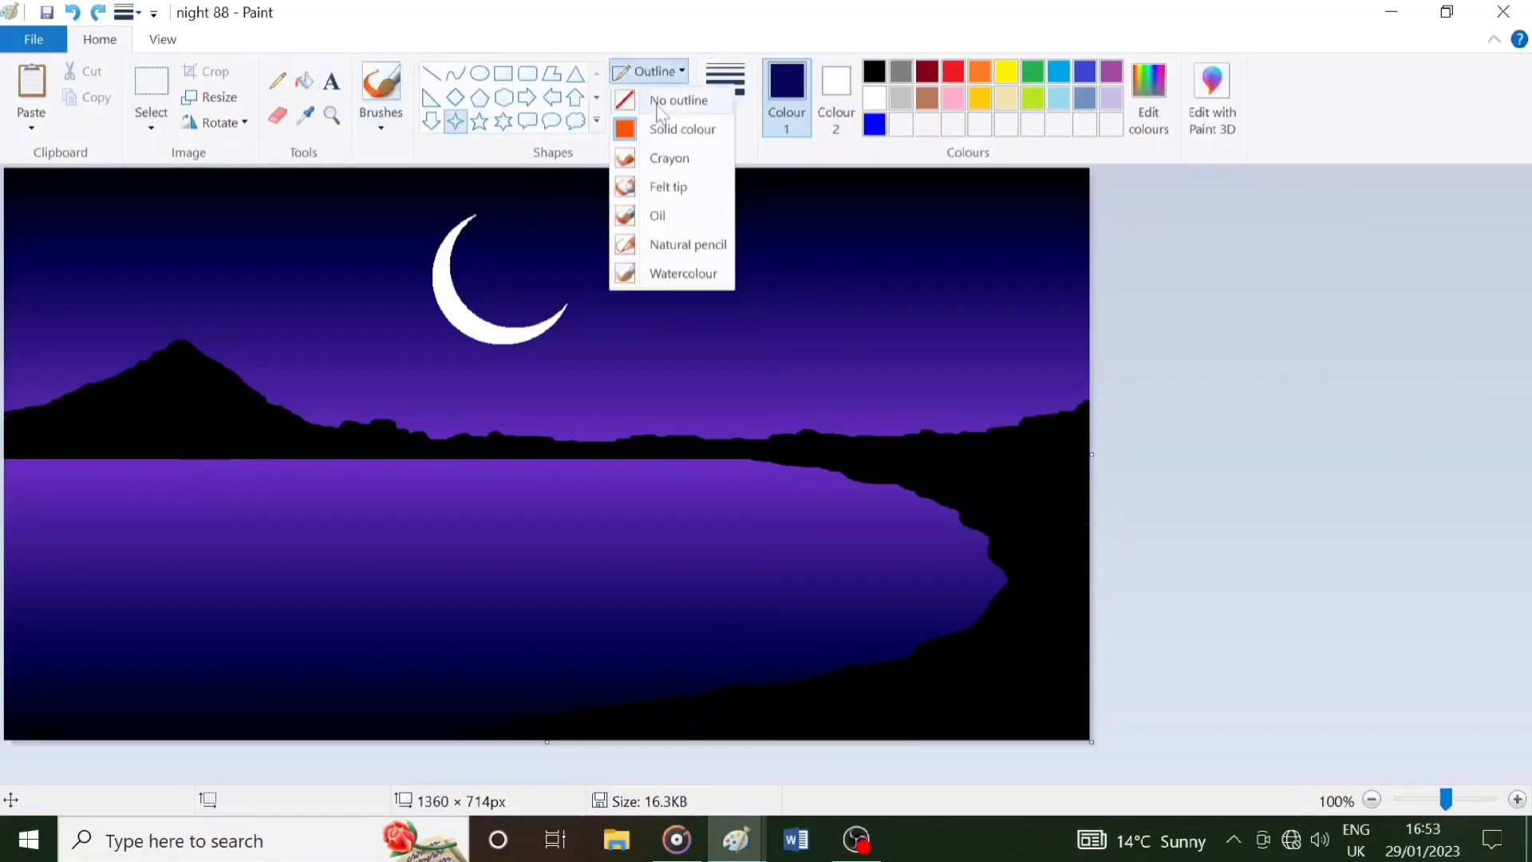
{"action": "left_click", "coordinate": [663, 126]}
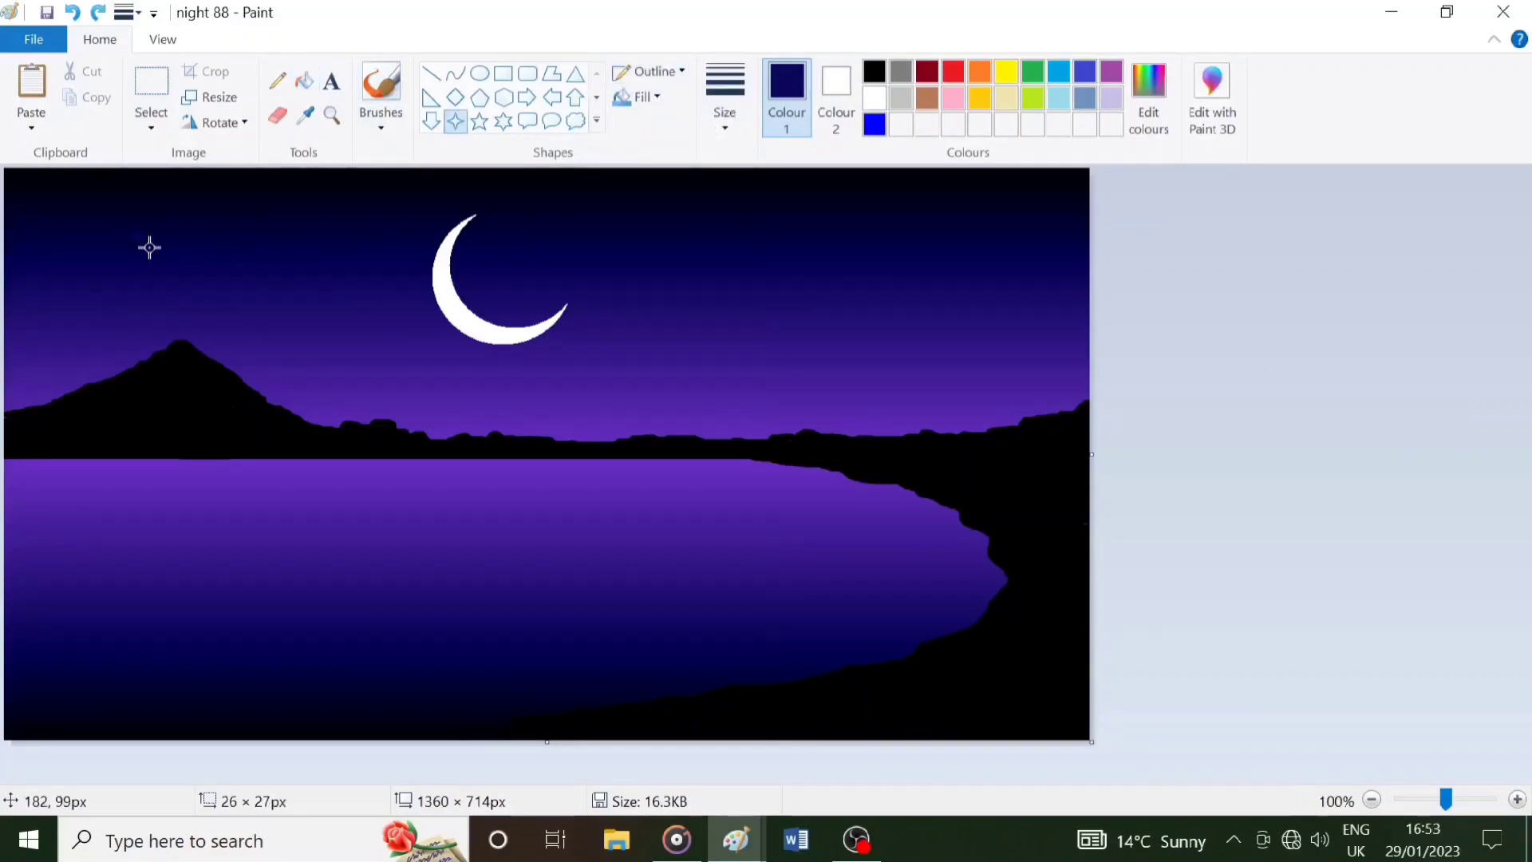
{"action": "left_click_drag", "start_coordinate": [150, 248], "coordinate": [156, 252]}
{"action": "left_click", "coordinate": [874, 99]}
{"action": "left_click_drag", "start_coordinate": [73, 202], "coordinate": [89, 217]}
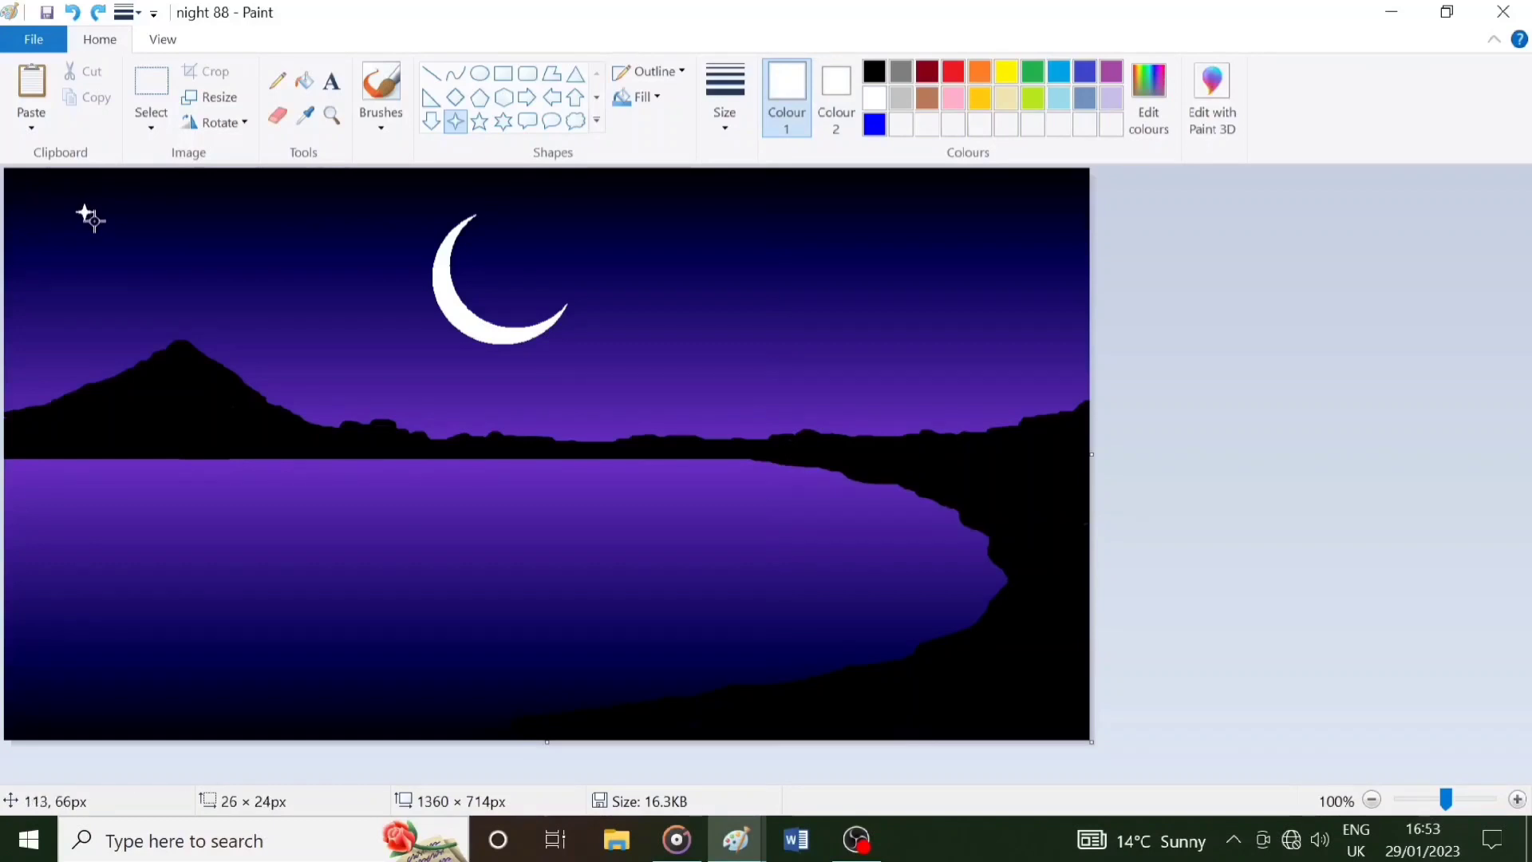
{"action": "left_click_drag", "start_coordinate": [27, 350], "coordinate": [43, 364]}
{"action": "left_click_drag", "start_coordinate": [937, 196], "coordinate": [954, 213]}
{"action": "left_click_drag", "start_coordinate": [724, 335], "coordinate": [742, 352]}
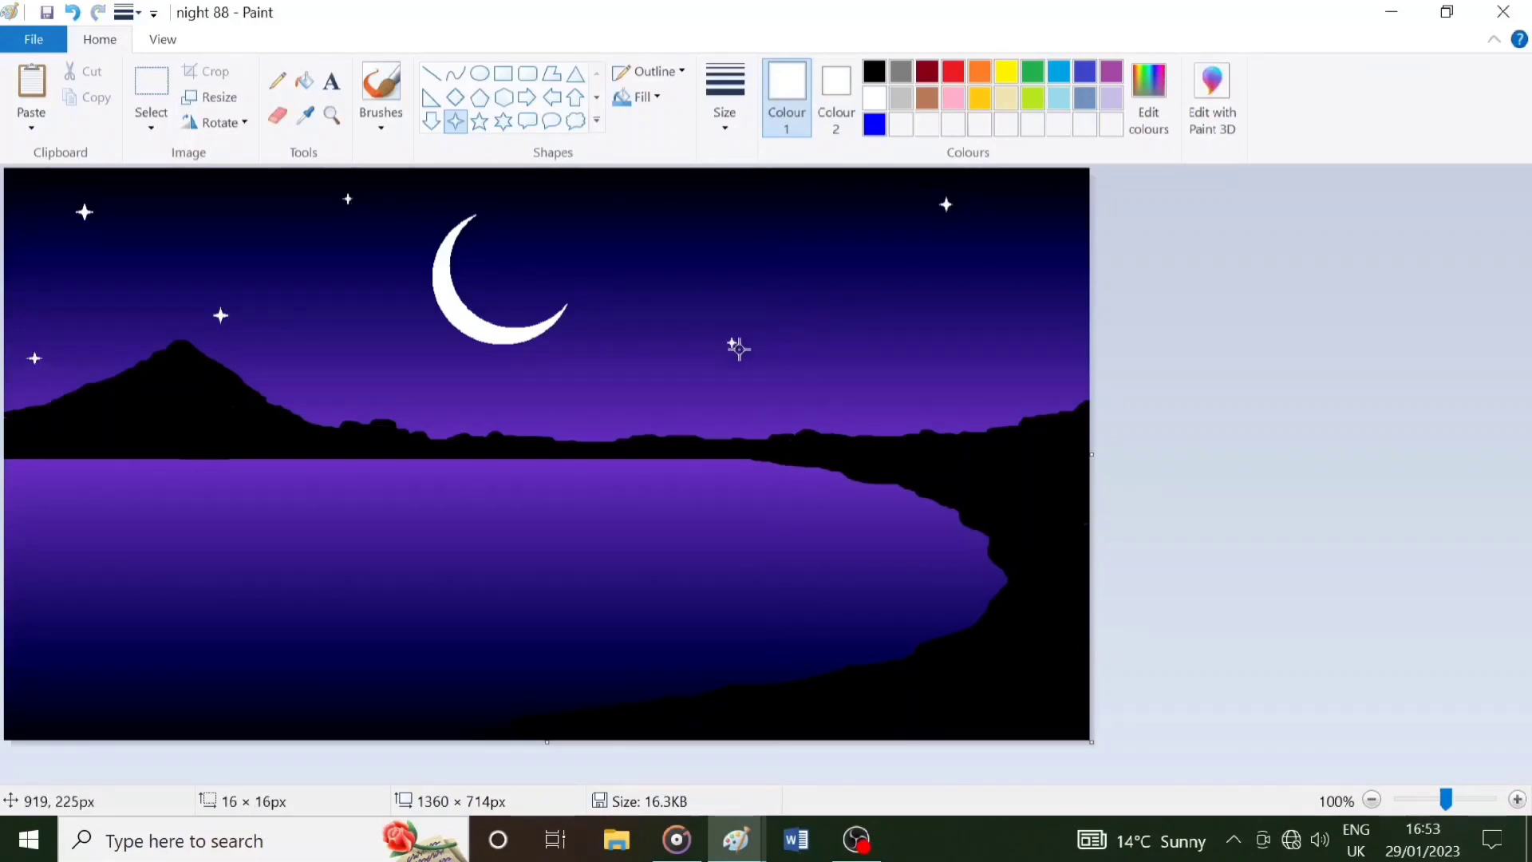
Add more small white four-point stars beside and below the moon and across the right part of the sky.
{"action": "left_click_drag", "start_coordinate": [614, 189], "coordinate": [631, 206]}
{"action": "left_click_drag", "start_coordinate": [592, 384], "coordinate": [608, 401]}
{"action": "left_click_drag", "start_coordinate": [807, 222], "coordinate": [823, 238]}
{"action": "left_click_drag", "start_coordinate": [1026, 240], "coordinate": [1040, 255]}
{"action": "left_click_drag", "start_coordinate": [356, 347], "coordinate": [375, 364]}
{"action": "left_click_drag", "start_coordinate": [897, 376], "coordinate": [905, 385]}
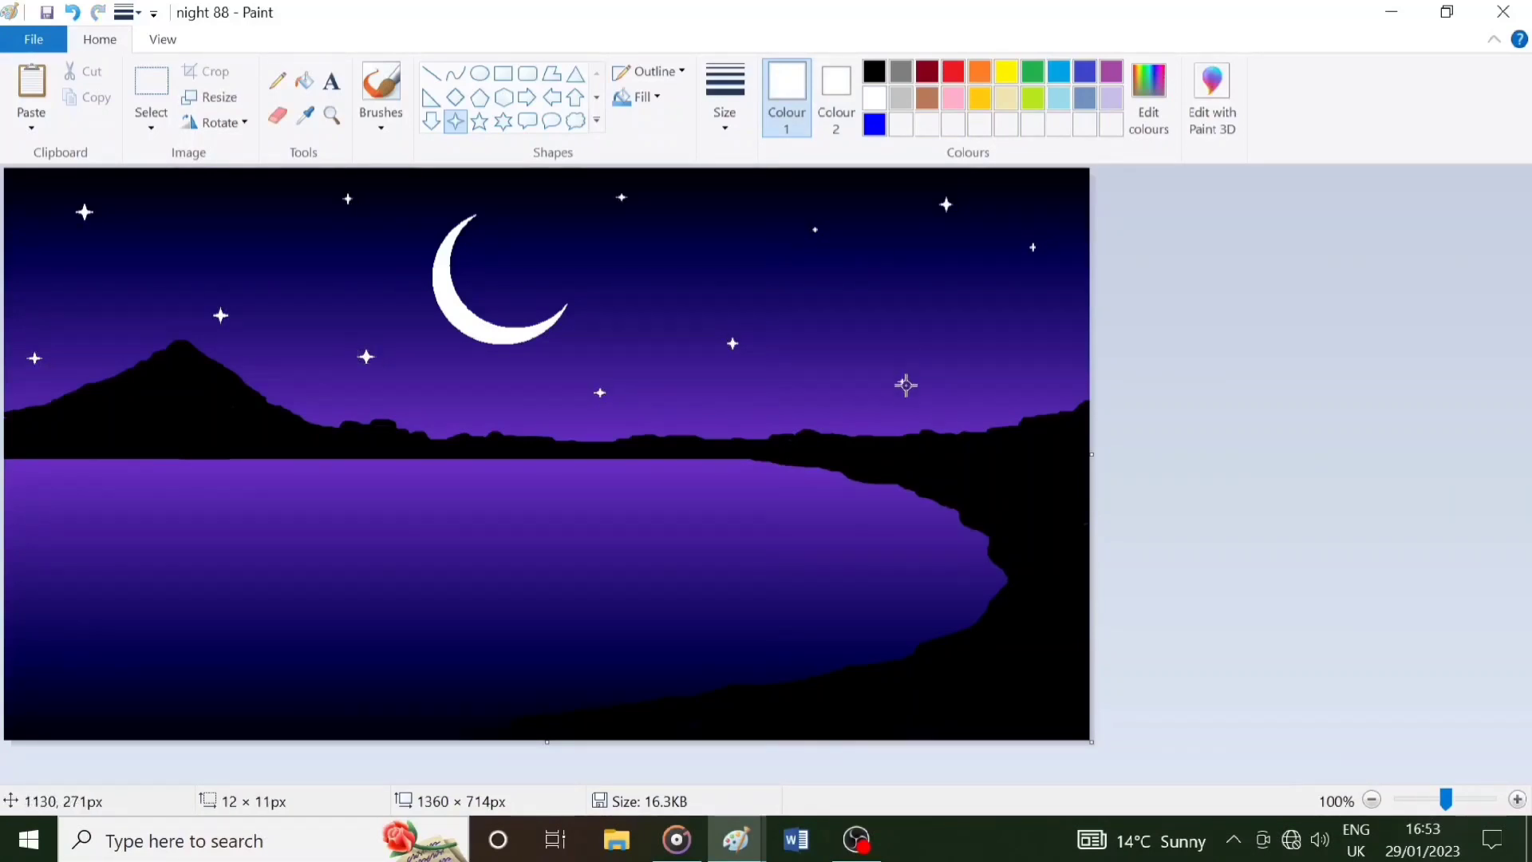
Scatter tiny white dots across the night sky and around the moon with the pencil at its thinnest size.
{"action": "left_click", "coordinate": [273, 84]}
{"action": "left_click", "coordinate": [725, 110]}
{"action": "left_click", "coordinate": [718, 152]}
{"action": "left_click", "coordinate": [80, 252]}
{"action": "left_click", "coordinate": [166, 252]}
{"action": "left_click", "coordinate": [269, 288]}
{"action": "left_click", "coordinate": [70, 371]}
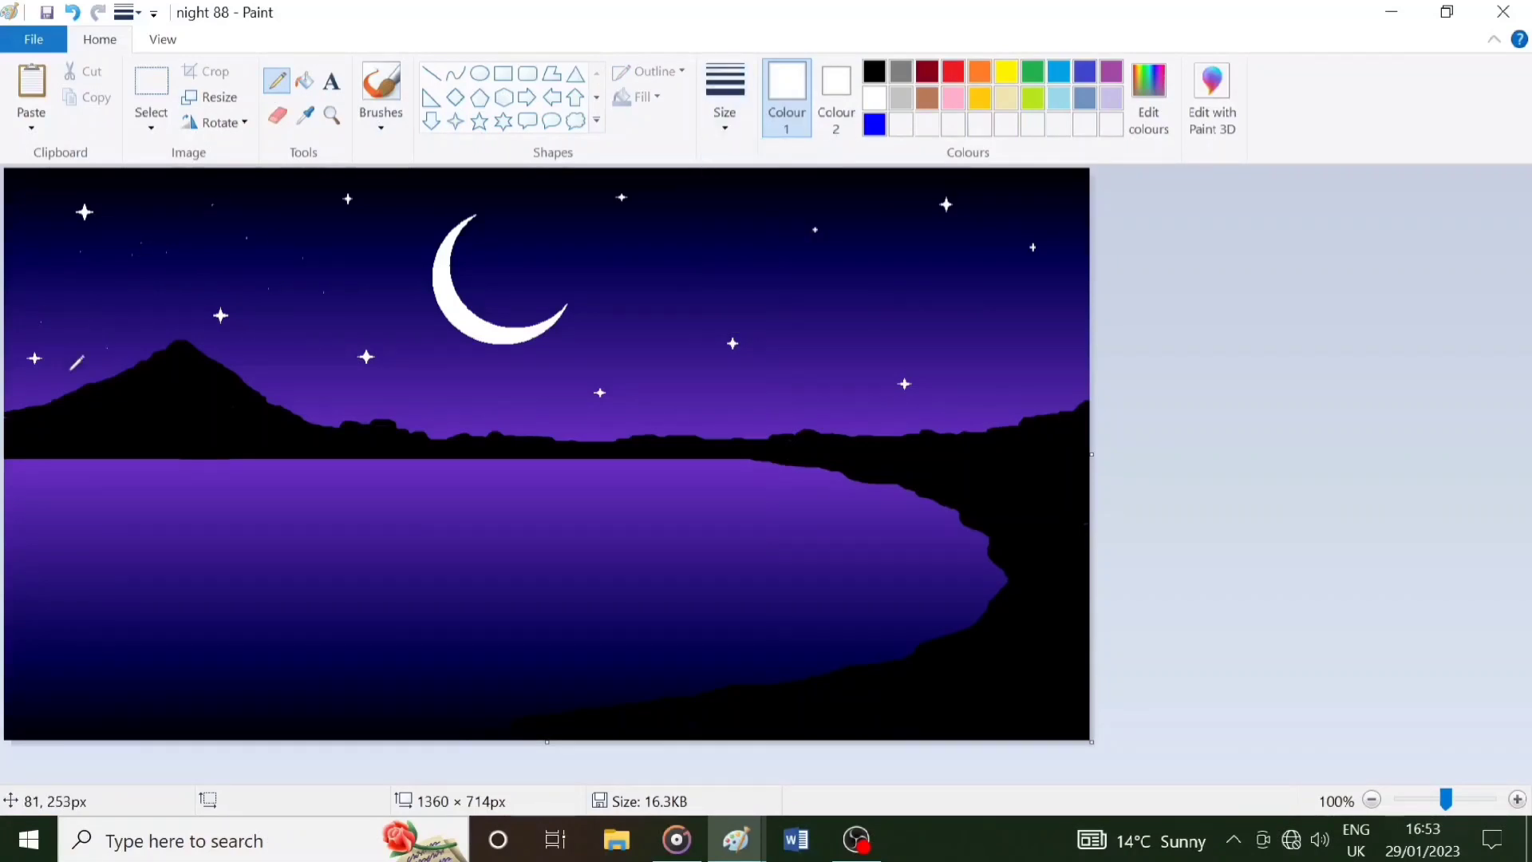
{"action": "left_click", "coordinate": [33, 261]}
{"action": "left_click", "coordinate": [263, 323]}
{"action": "left_click", "coordinate": [477, 265]}
{"action": "left_click", "coordinate": [531, 263]}
{"action": "left_click", "coordinate": [516, 290]}
{"action": "left_click", "coordinate": [520, 223]}
{"action": "left_click", "coordinate": [540, 197]}
{"action": "left_click", "coordinate": [437, 375]}
{"action": "left_click", "coordinate": [386, 394]}
Scatter bigger white dots across the whole sky with the second-thinnest and thickest pencil sizes.
{"action": "left_click", "coordinate": [725, 96]}
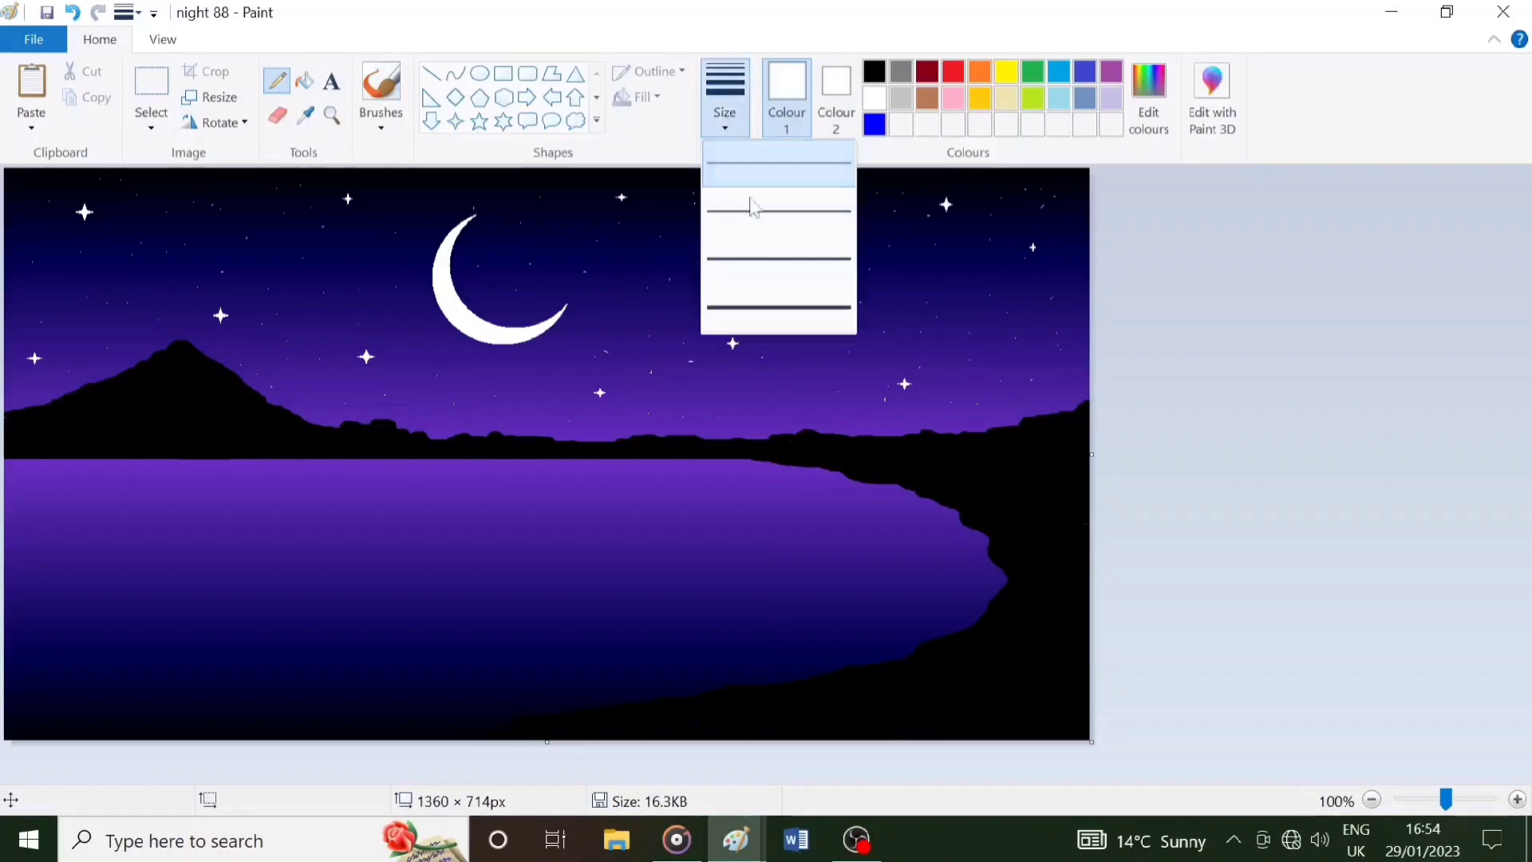
{"action": "left_click", "coordinate": [753, 205]}
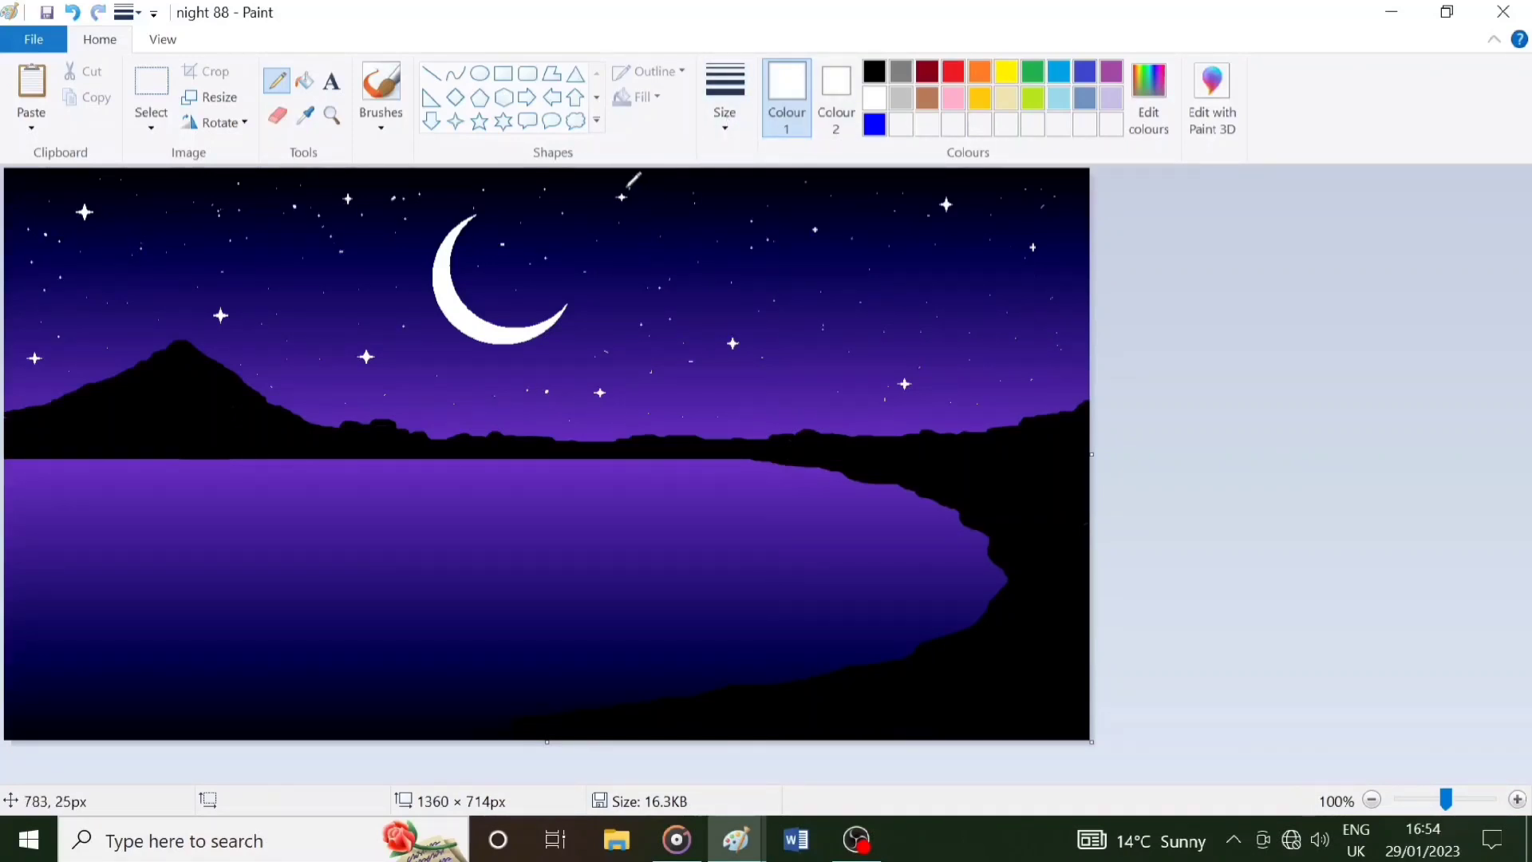
{"action": "left_click", "coordinate": [725, 96]}
{"action": "left_click", "coordinate": [746, 293]}
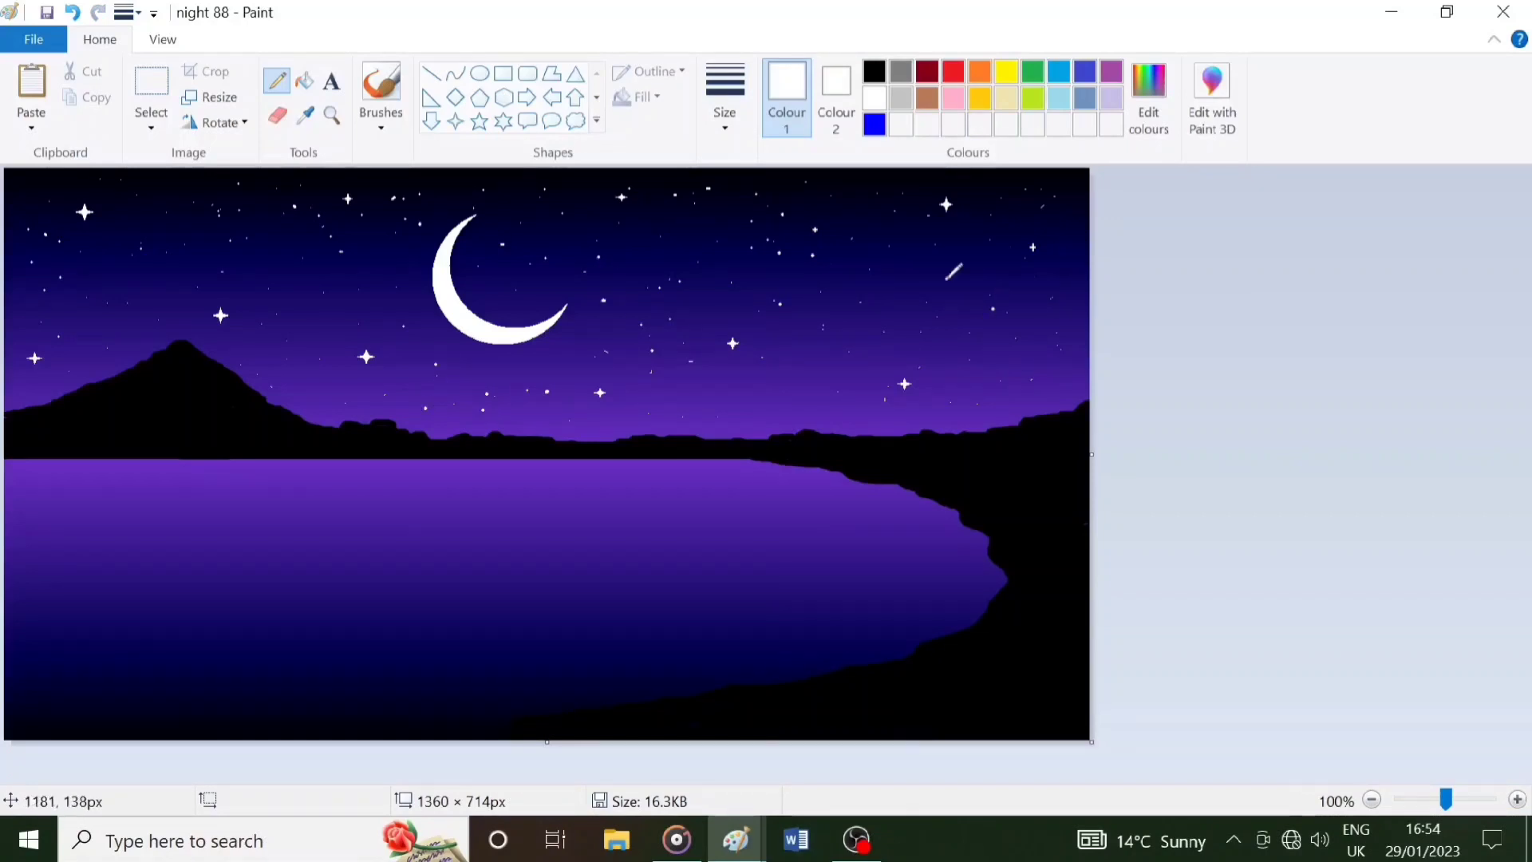
{"action": "left_click", "coordinate": [947, 278]}
{"action": "left_click", "coordinate": [902, 279]}
{"action": "left_click", "coordinate": [826, 384]}
{"action": "left_click", "coordinate": [795, 399]}
{"action": "left_click", "coordinate": [1000, 392]}
Scatter white pencil dots over the water as star reflections, using the thickest and second-thinnest sizes.
{"action": "left_click", "coordinate": [724, 95]}
{"action": "left_click", "coordinate": [746, 294]}
{"action": "left_click", "coordinate": [724, 96]}
{"action": "left_click", "coordinate": [746, 293]}
{"action": "left_click", "coordinate": [812, 482]}
{"action": "left_click", "coordinate": [853, 520]}
{"action": "left_click", "coordinate": [890, 562]}
{"action": "left_click", "coordinate": [815, 582]}
{"action": "left_click", "coordinate": [432, 544]}
{"action": "left_click", "coordinate": [363, 573]}
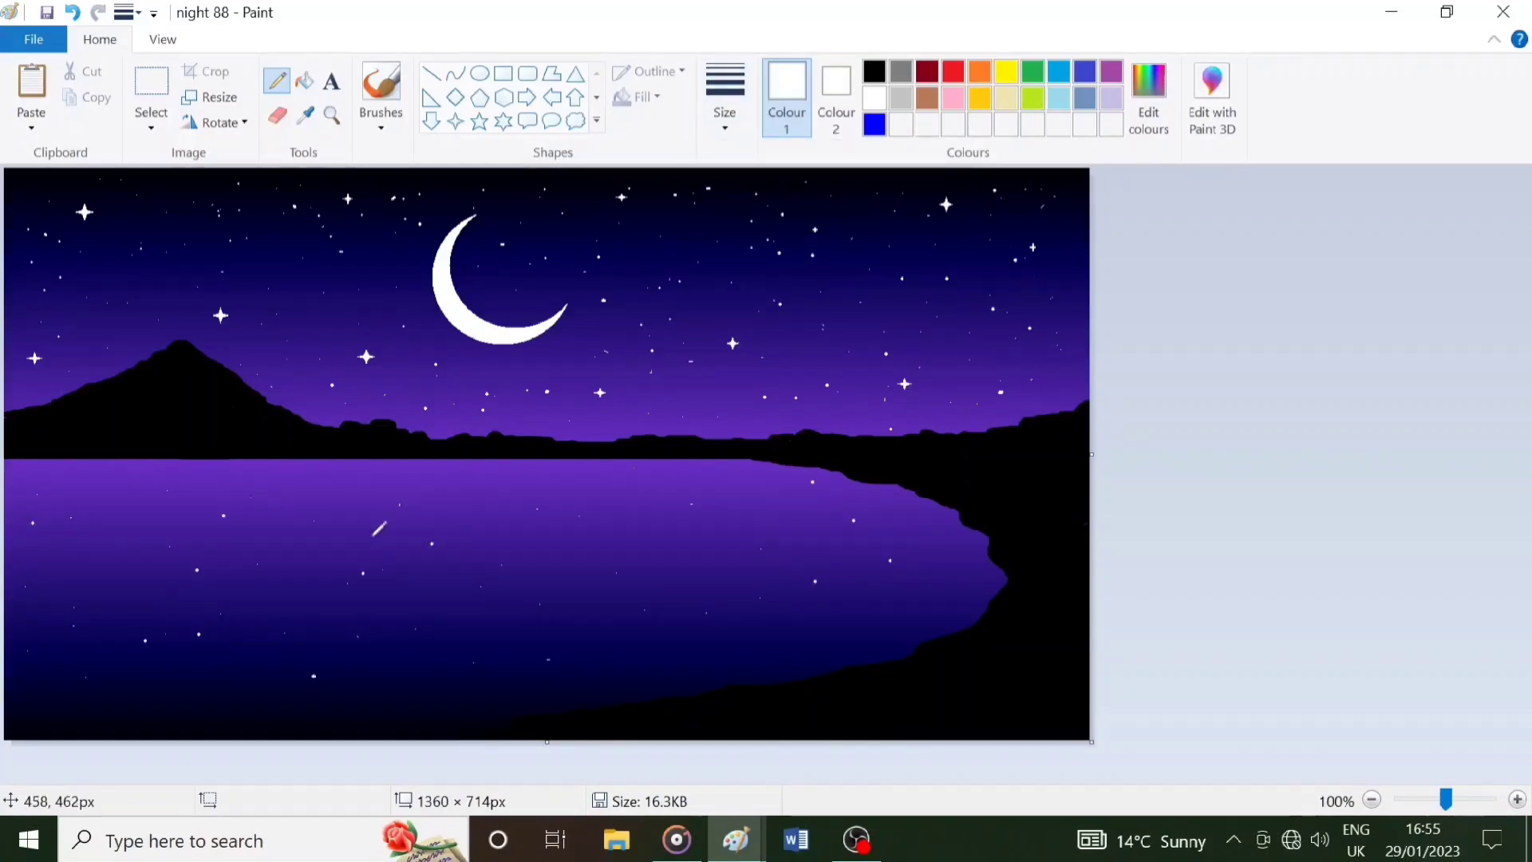
{"action": "left_click", "coordinate": [169, 503]}
{"action": "left_click", "coordinate": [725, 95]}
{"action": "left_click", "coordinate": [722, 199]}
{"action": "left_click", "coordinate": [604, 551]}
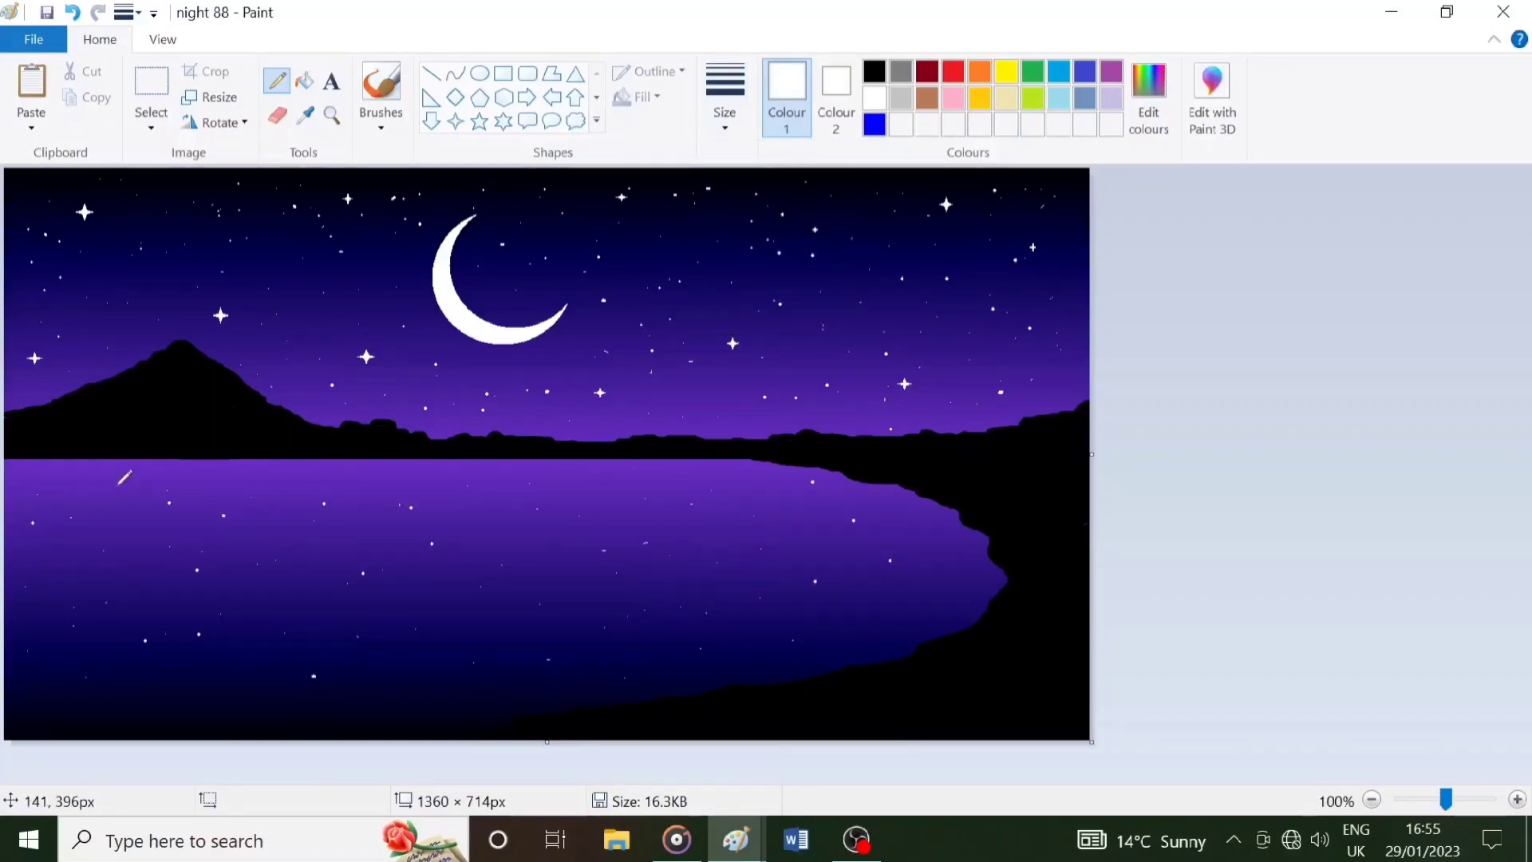
Draw small white four-point stars spread across the water.
{"action": "left_click", "coordinate": [455, 121]}
{"action": "left_click_drag", "start_coordinate": [187, 512], "coordinate": [198, 523]}
{"action": "left_click_drag", "start_coordinate": [89, 570], "coordinate": [100, 582]}
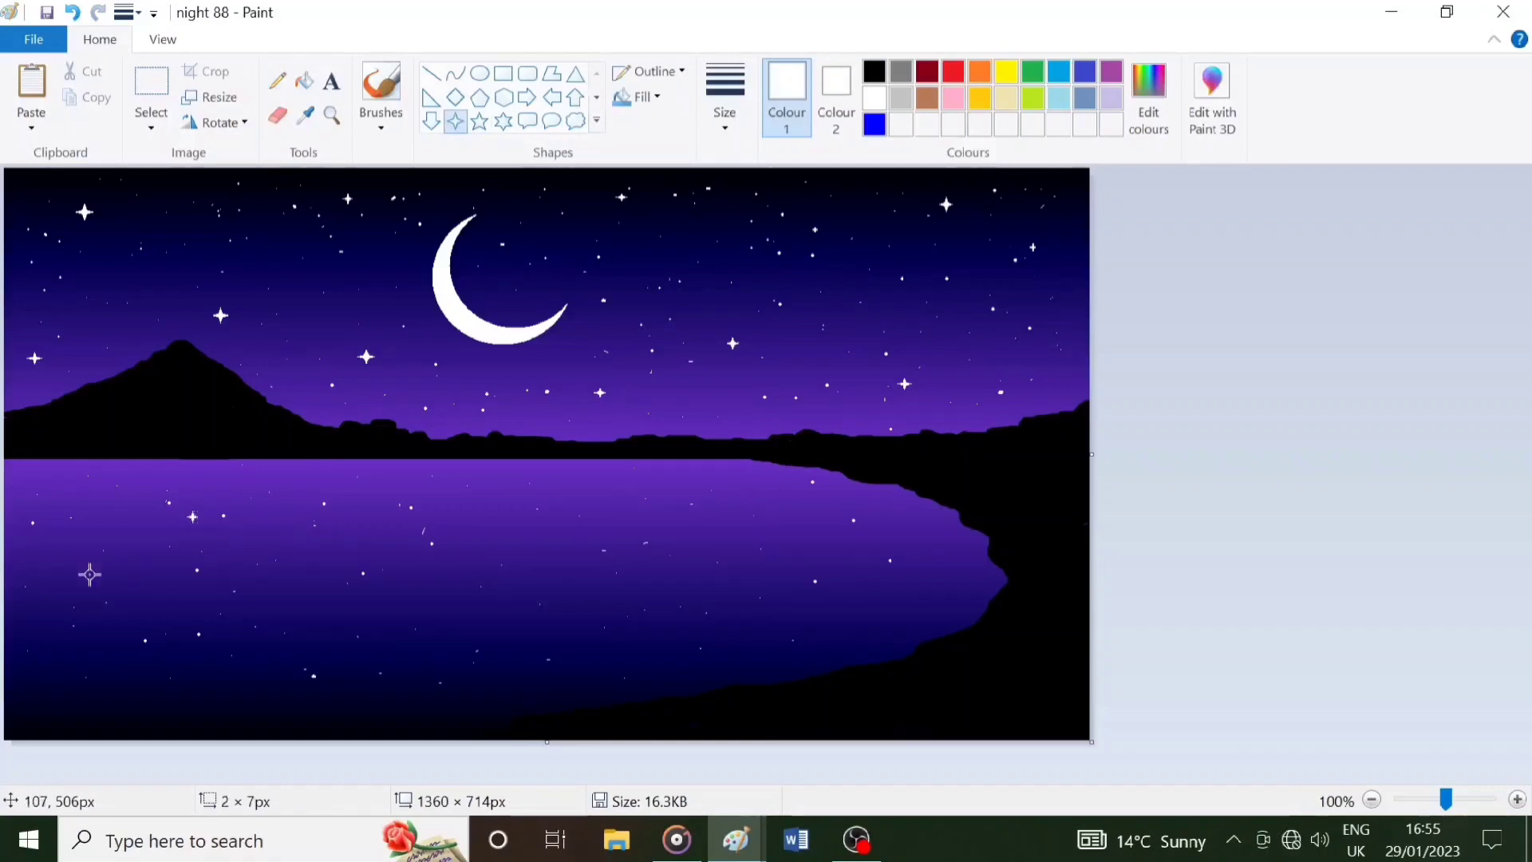
{"action": "left_click_drag", "start_coordinate": [34, 480], "coordinate": [45, 490]}
{"action": "left_click_drag", "start_coordinate": [28, 644], "coordinate": [37, 651]}
{"action": "left_click_drag", "start_coordinate": [904, 551], "coordinate": [914, 562]}
{"action": "left_click_drag", "start_coordinate": [812, 613], "coordinate": [823, 625]}
{"action": "left_click_drag", "start_coordinate": [495, 603], "coordinate": [506, 615]}
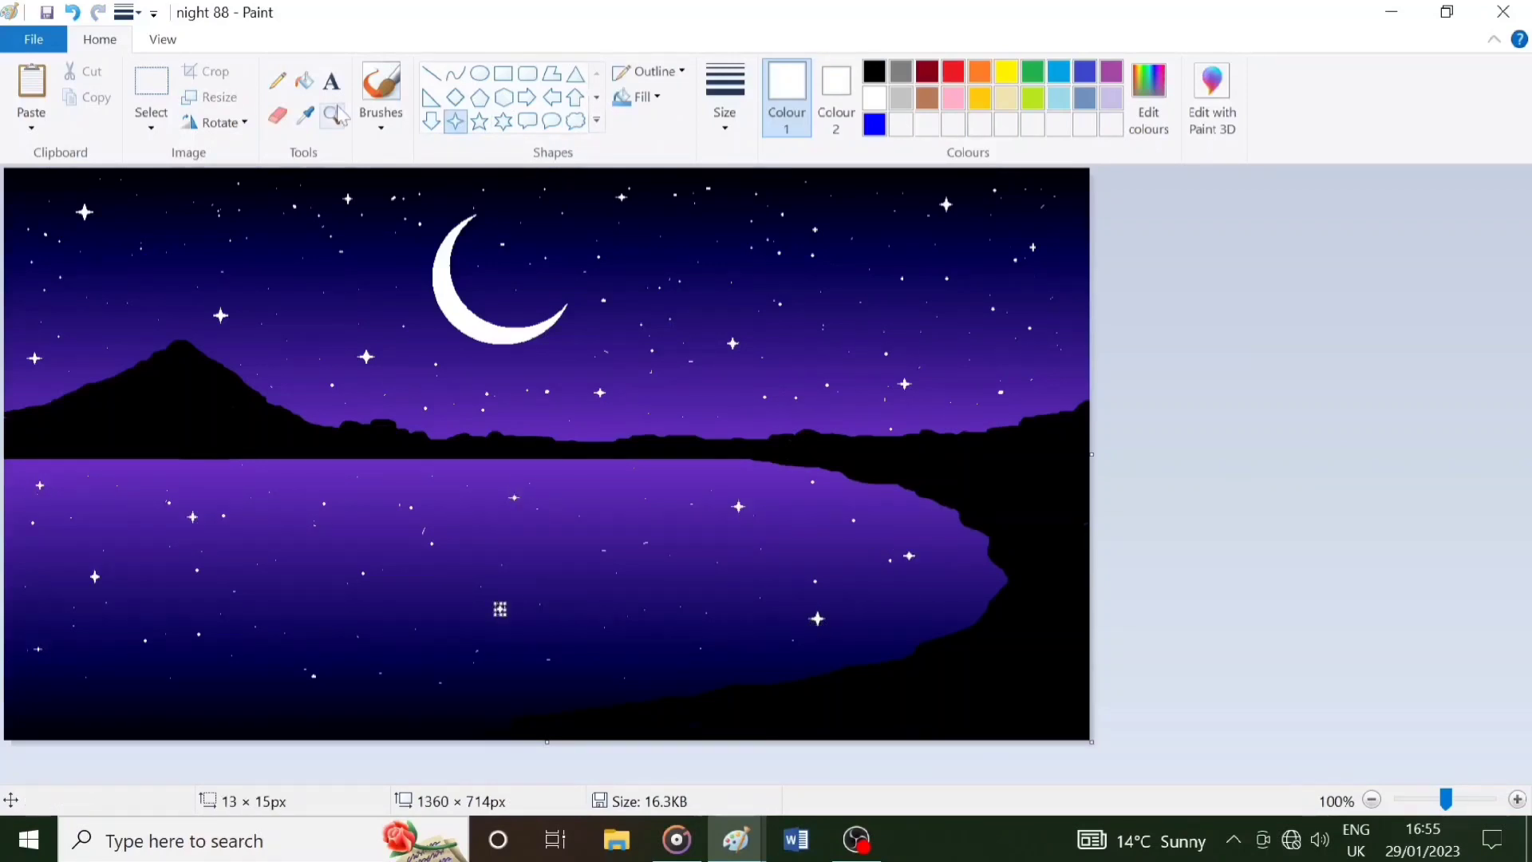
{"action": "left_click_drag", "start_coordinate": [359, 522], "coordinate": [371, 534]}
Scribble a column of white horizontal pencil strokes on the water below the moon as its shimmering reflection.
{"action": "left_click", "coordinate": [277, 79]}
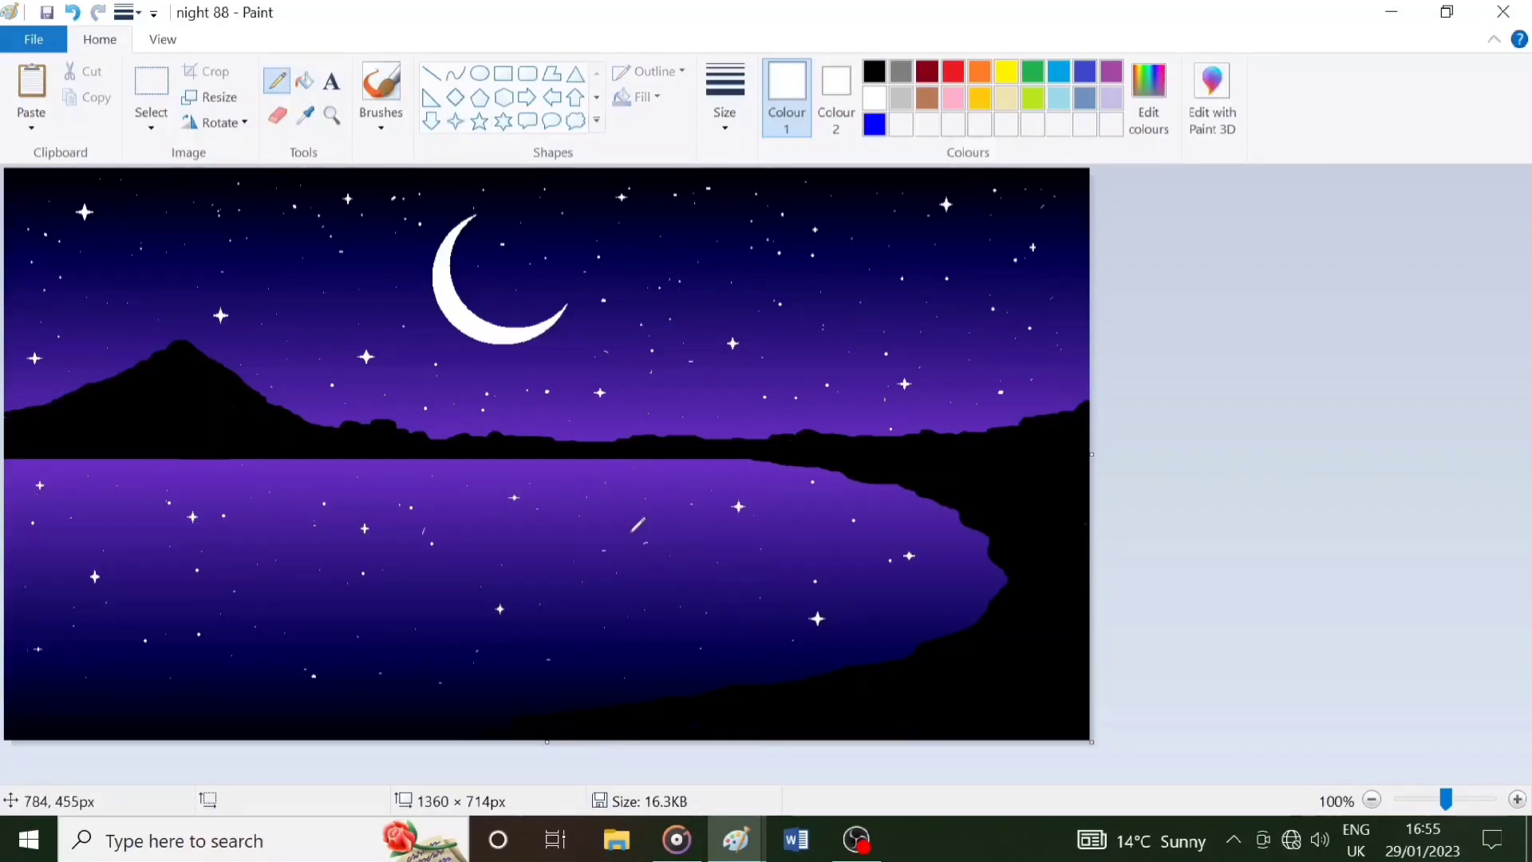
{"action": "left_click_drag", "start_coordinate": [458, 474], "coordinate": [509, 475]}
{"action": "mouse_move", "coordinate": [463, 465]}
{"action": "left_mouse_down"}
{"action": "mouse_move", "coordinate": [529, 466]}
{"action": "mouse_move", "coordinate": [502, 493]}
{"action": "mouse_move", "coordinate": [536, 489]}
{"action": "mouse_move", "coordinate": [519, 503]}
{"action": "mouse_move", "coordinate": [442, 517]}
{"action": "mouse_move", "coordinate": [545, 517]}
{"action": "mouse_move", "coordinate": [526, 475]}
{"action": "mouse_move", "coordinate": [460, 540]}
{"action": "mouse_move", "coordinate": [492, 541]}
{"action": "mouse_move", "coordinate": [519, 496]}
{"action": "mouse_move", "coordinate": [464, 566]}
{"action": "mouse_move", "coordinate": [487, 535]}
{"action": "mouse_move", "coordinate": [522, 542]}
{"action": "mouse_move", "coordinate": [496, 569]}
{"action": "mouse_move", "coordinate": [465, 494]}
{"action": "left_mouse_up"}
{"action": "mouse_move", "coordinate": [744, 845]}
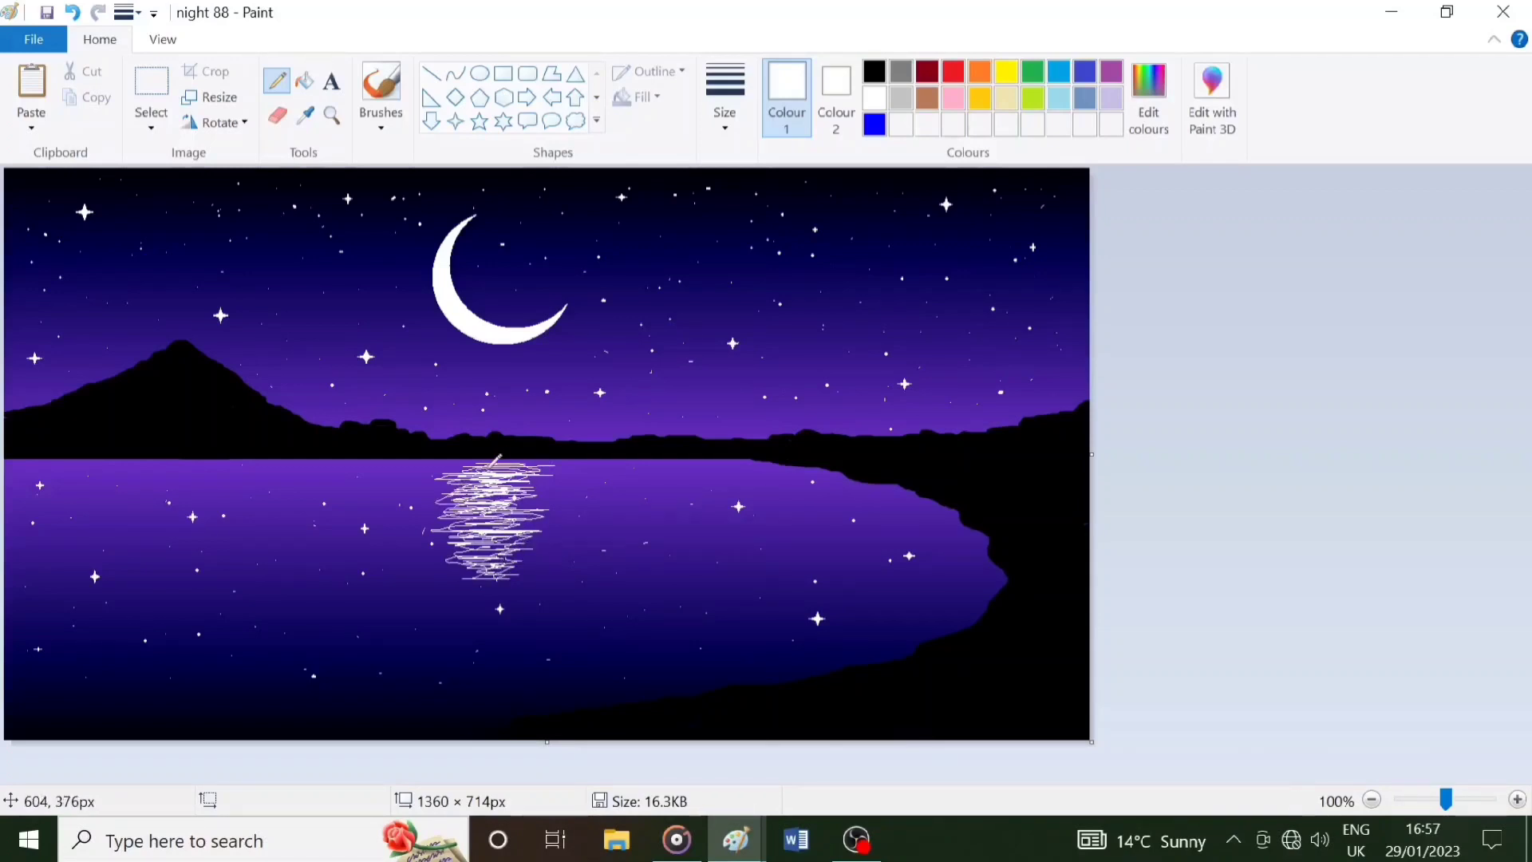
{"action": "left_click_drag", "start_coordinate": [443, 559], "coordinate": [484, 537]}
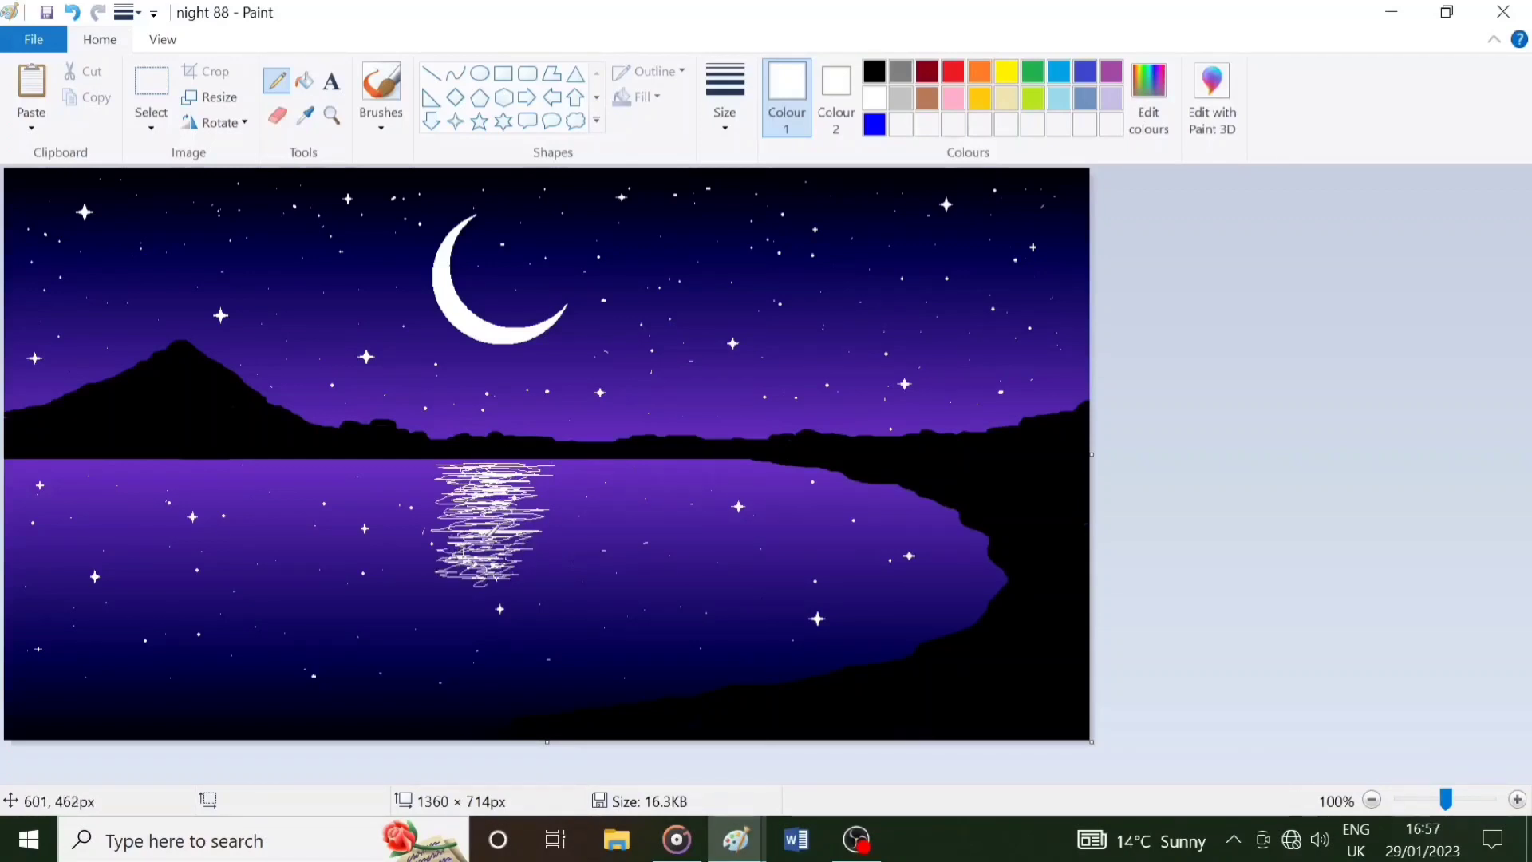
Draw two thick black vertical lines as tree trunks on the hills right of the moon, the right one taller.
{"action": "left_click", "coordinate": [875, 71]}
{"action": "left_click", "coordinate": [725, 96]}
{"action": "left_click", "coordinate": [718, 315]}
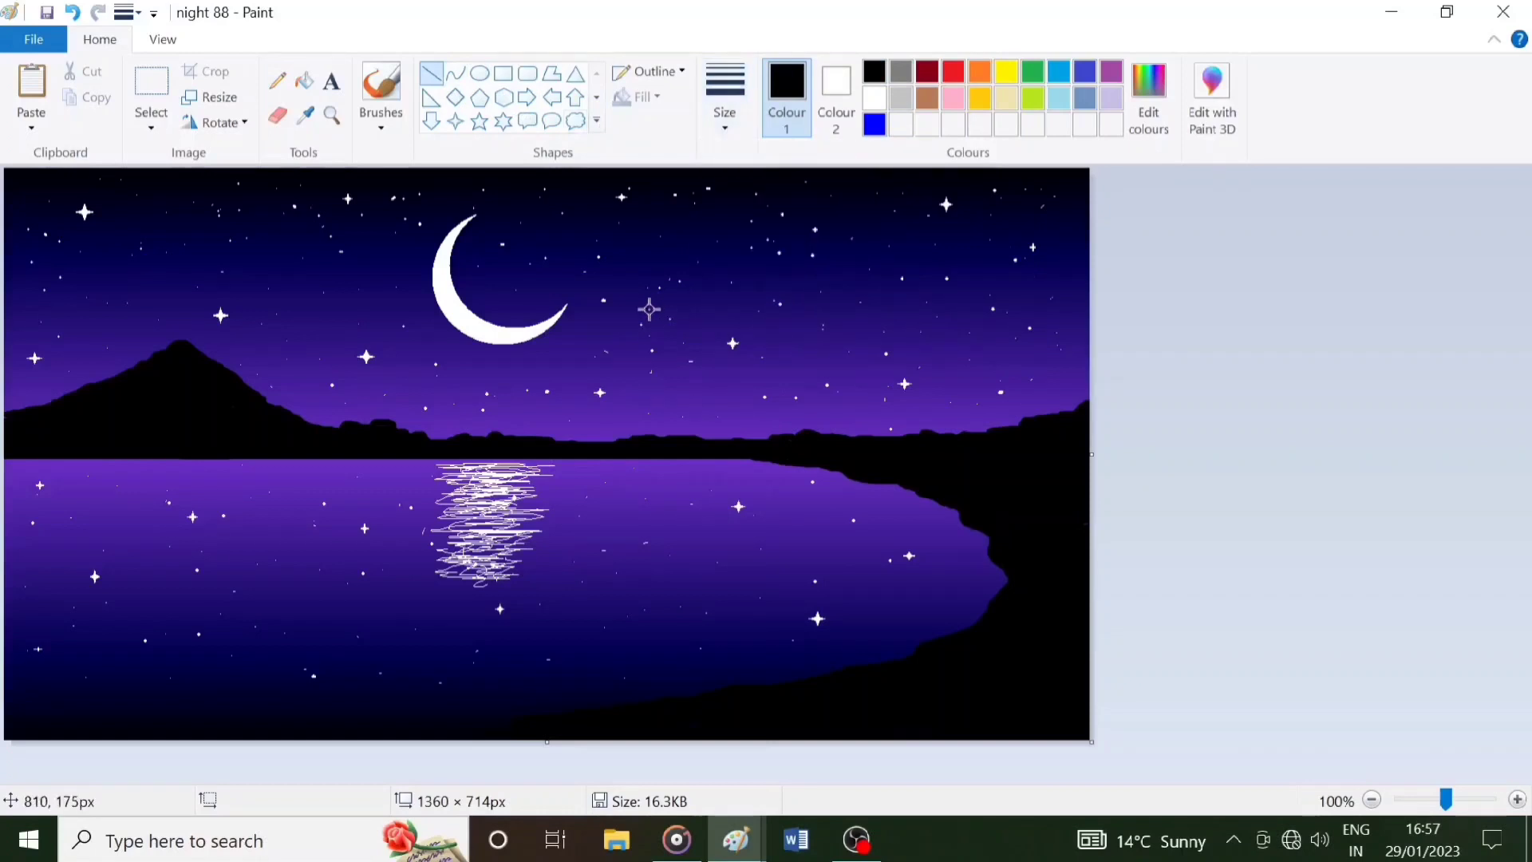
{"action": "left_click", "coordinate": [431, 73]}
{"action": "left_click_drag", "start_coordinate": [684, 305], "coordinate": [689, 436]}
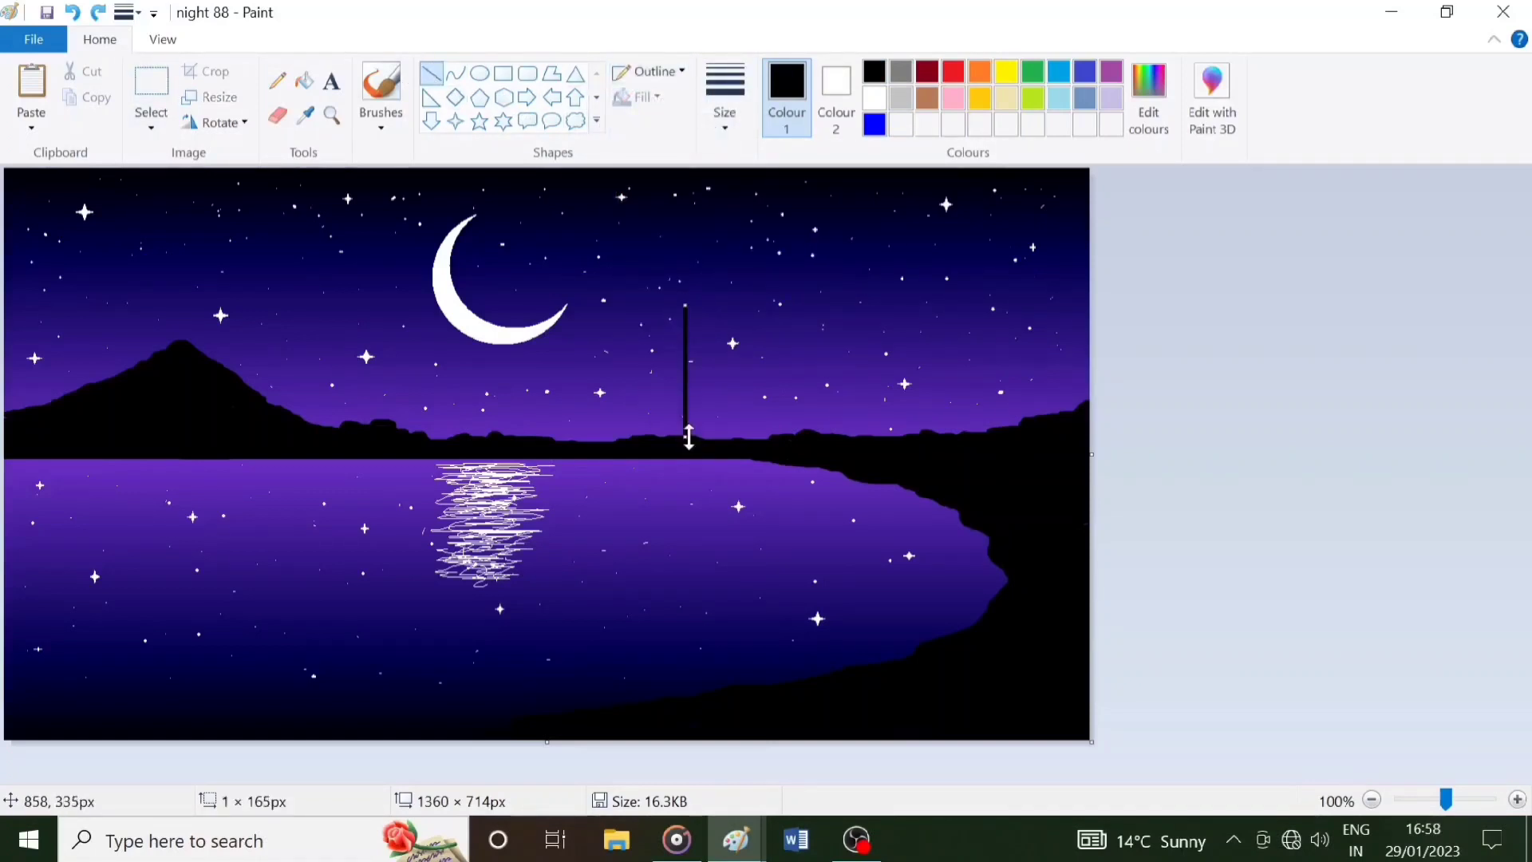
{"action": "left_click_drag", "start_coordinate": [741, 266], "coordinate": [742, 437]}
Brush ragged black foliage around the shorter left trunk, widening from its tip to the hills.
{"action": "left_click", "coordinate": [381, 88]}
{"action": "left_click", "coordinate": [725, 88]}
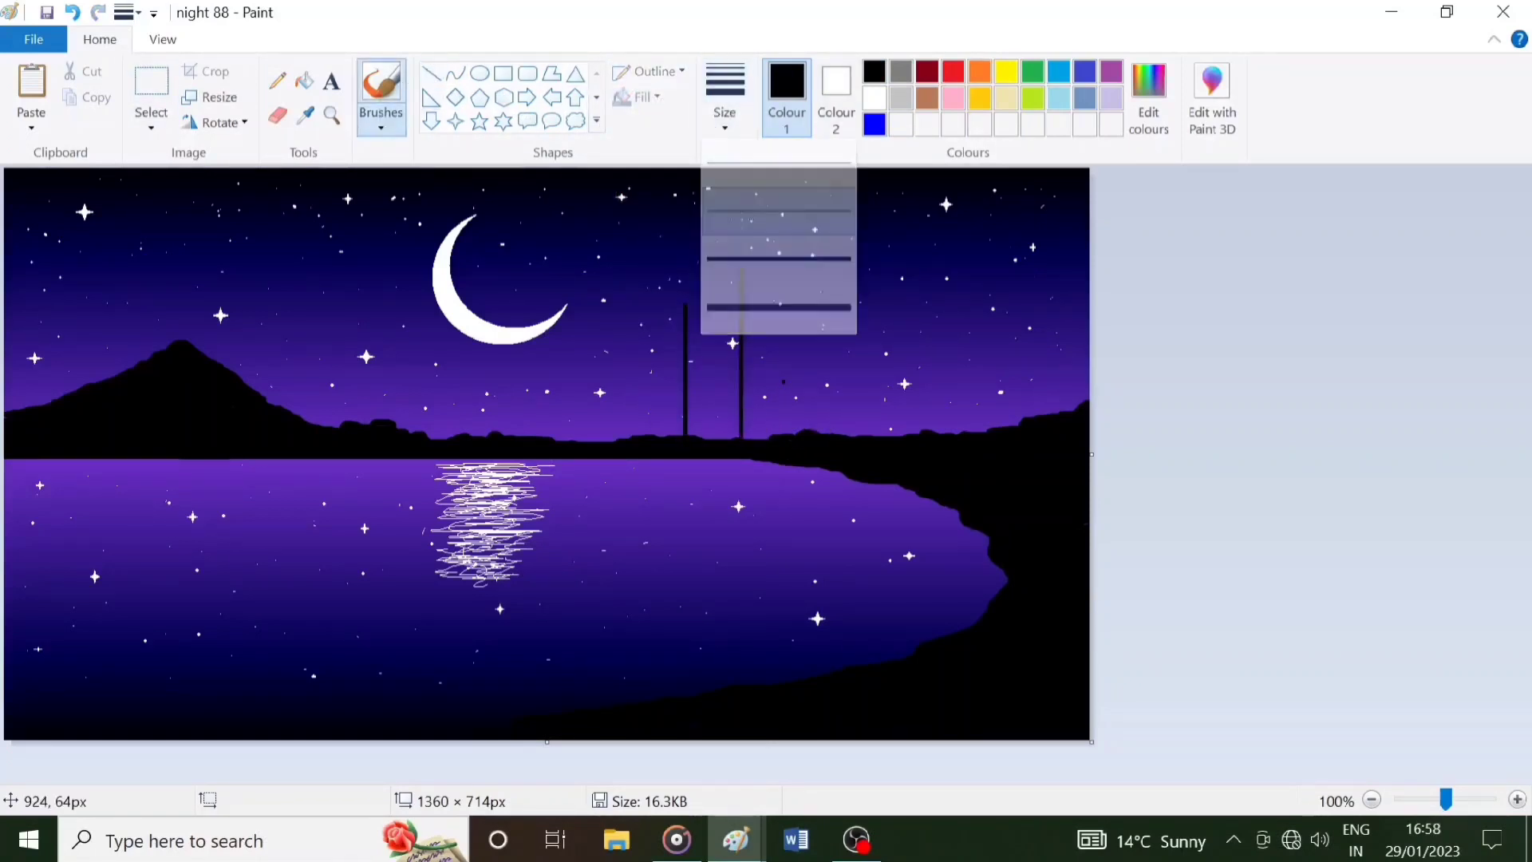
{"action": "left_click", "coordinate": [724, 88]}
{"action": "mouse_move", "coordinate": [688, 308]}
{"action": "left_mouse_down"}
{"action": "mouse_move", "coordinate": [698, 315]}
{"action": "mouse_move", "coordinate": [672, 327]}
{"action": "left_mouse_up"}
{"action": "mouse_move", "coordinate": [667, 340]}
{"action": "left_mouse_down"}
{"action": "mouse_move", "coordinate": [670, 416]}
{"action": "mouse_move", "coordinate": [705, 371]}
{"action": "mouse_move", "coordinate": [686, 321]}
{"action": "mouse_move", "coordinate": [670, 400]}
{"action": "mouse_move", "coordinate": [698, 346]}
{"action": "left_mouse_up"}
Brush ragged black foliage around the taller right trunk down to the hills and undo the last stray mark.
{"action": "left_click_drag", "start_coordinate": [741, 271], "coordinate": [750, 278]}
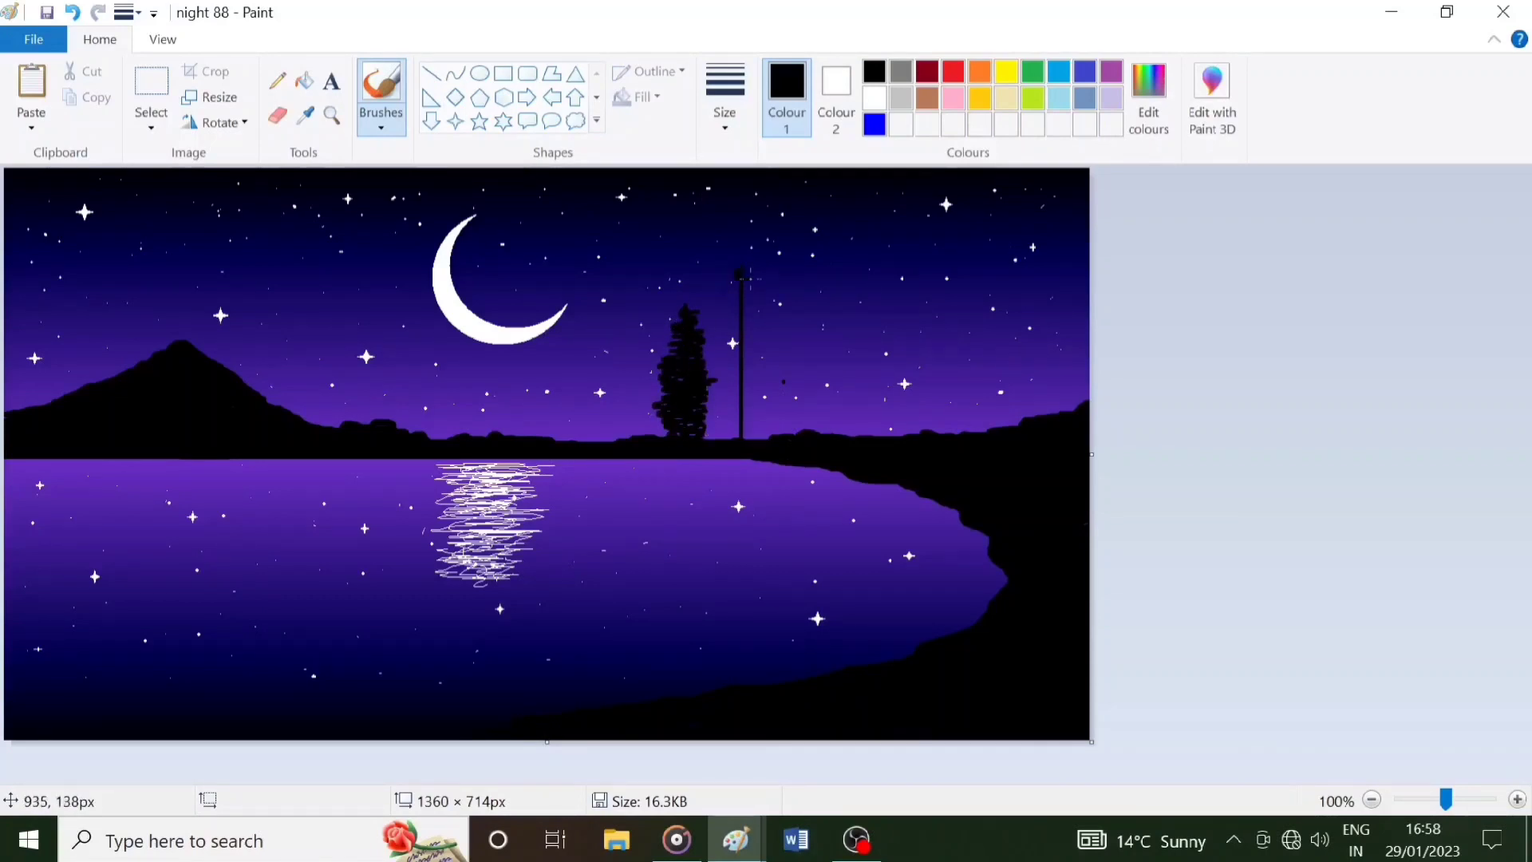
{"action": "mouse_move", "coordinate": [728, 408]}
{"action": "left_mouse_down"}
{"action": "mouse_move", "coordinate": [726, 430]}
{"action": "mouse_move", "coordinate": [757, 415]}
{"action": "mouse_move", "coordinate": [748, 368]}
{"action": "mouse_move", "coordinate": [723, 395]}
{"action": "mouse_move", "coordinate": [717, 368]}
{"action": "left_mouse_up"}
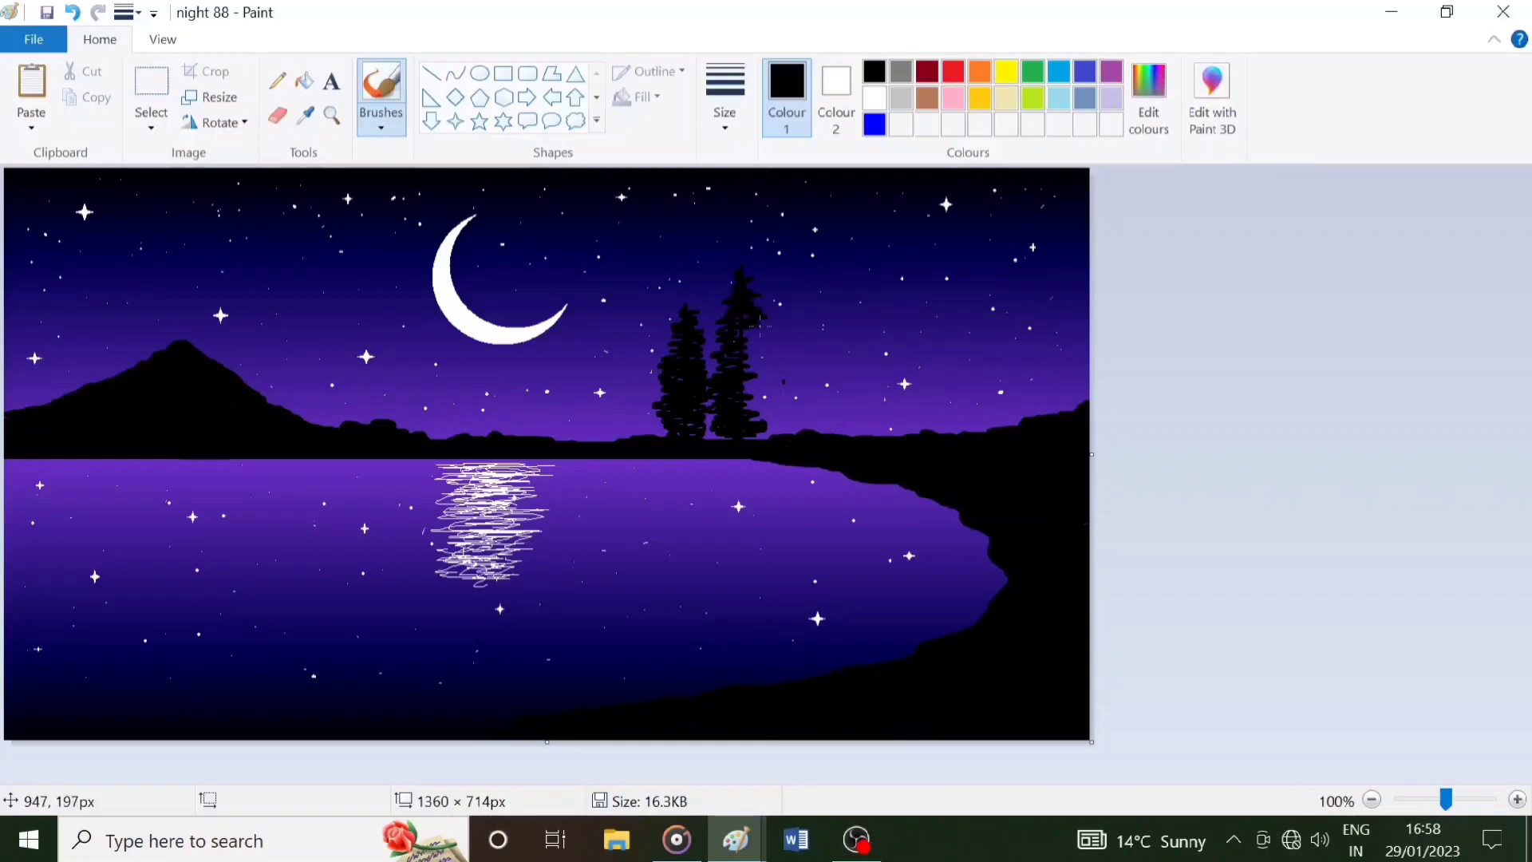
{"action": "left_click_drag", "start_coordinate": [752, 388], "coordinate": [763, 415]}
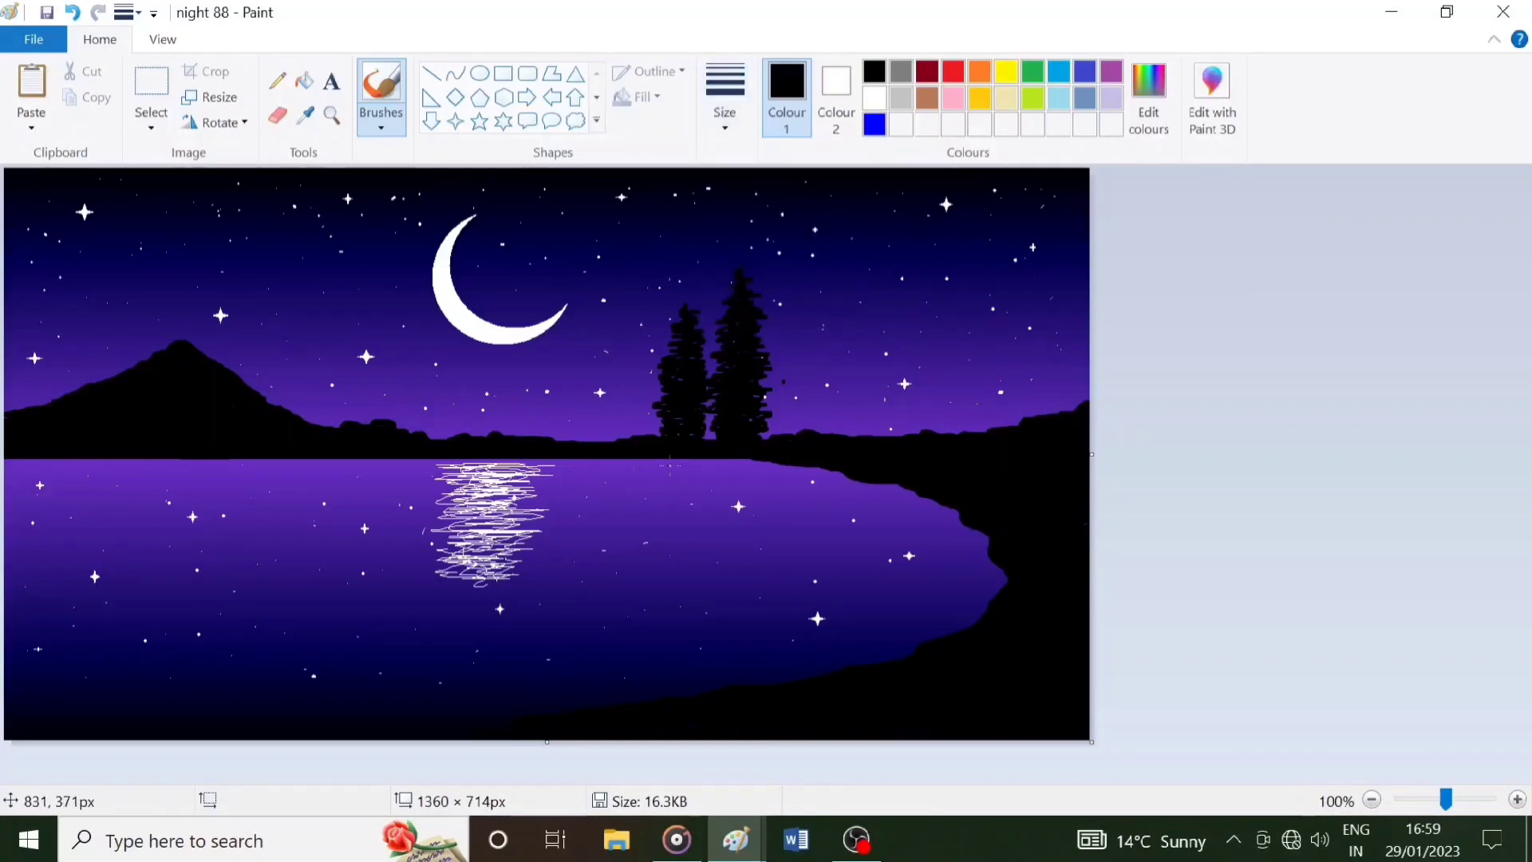
{"action": "key", "text": "ctrl+z"}
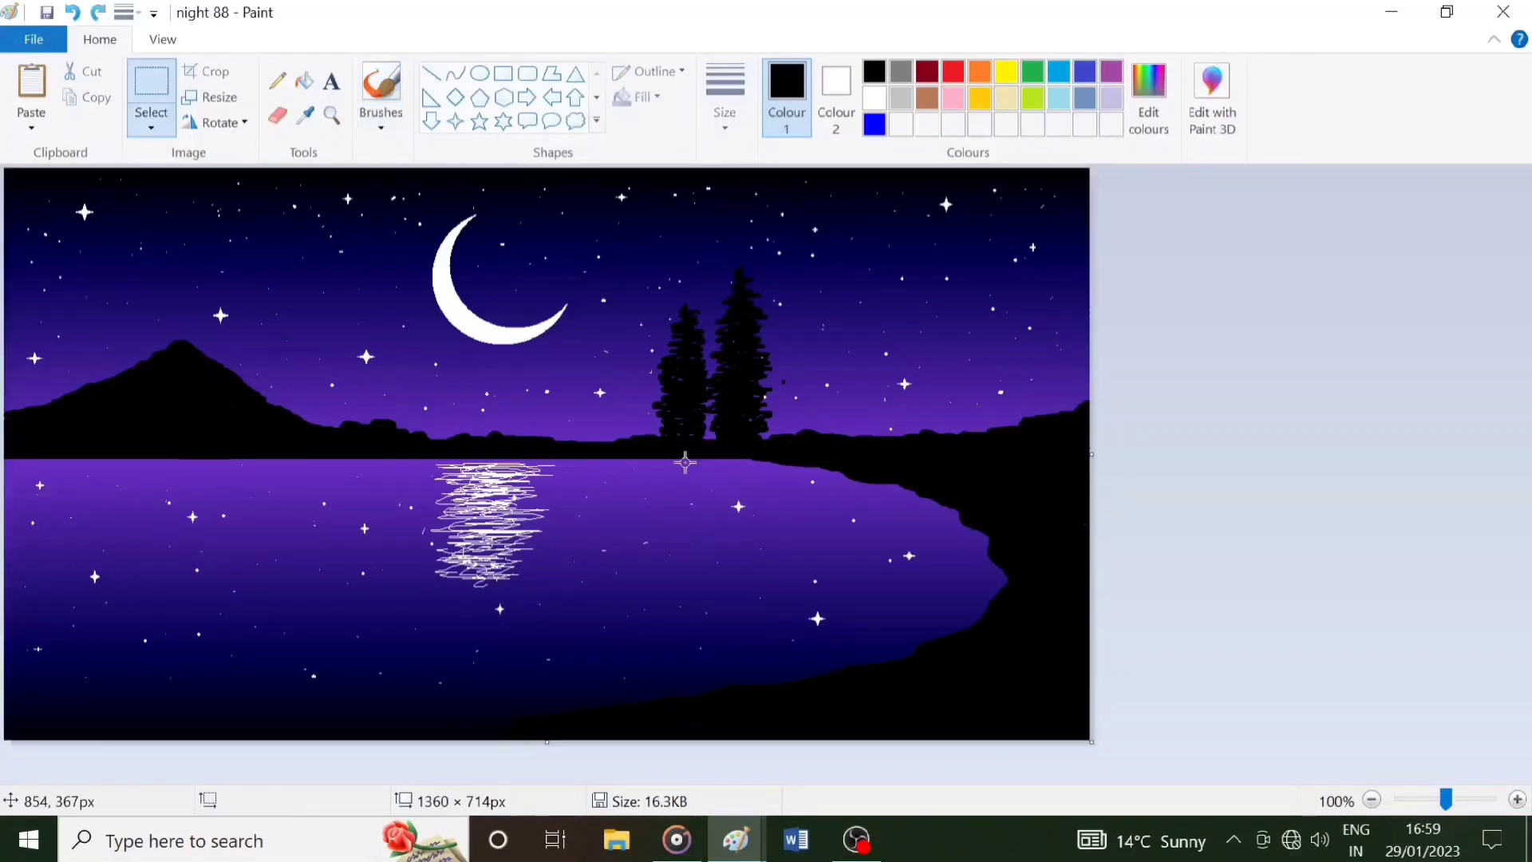
Draw two black vertical lines down from the horizon below the trees as reflected trunks, the right one about 152 px long.
{"action": "left_click", "coordinate": [431, 73]}
{"action": "left_click_drag", "start_coordinate": [682, 459], "coordinate": [683, 539]}
{"action": "left_click_drag", "start_coordinate": [740, 459], "coordinate": [739, 573]}
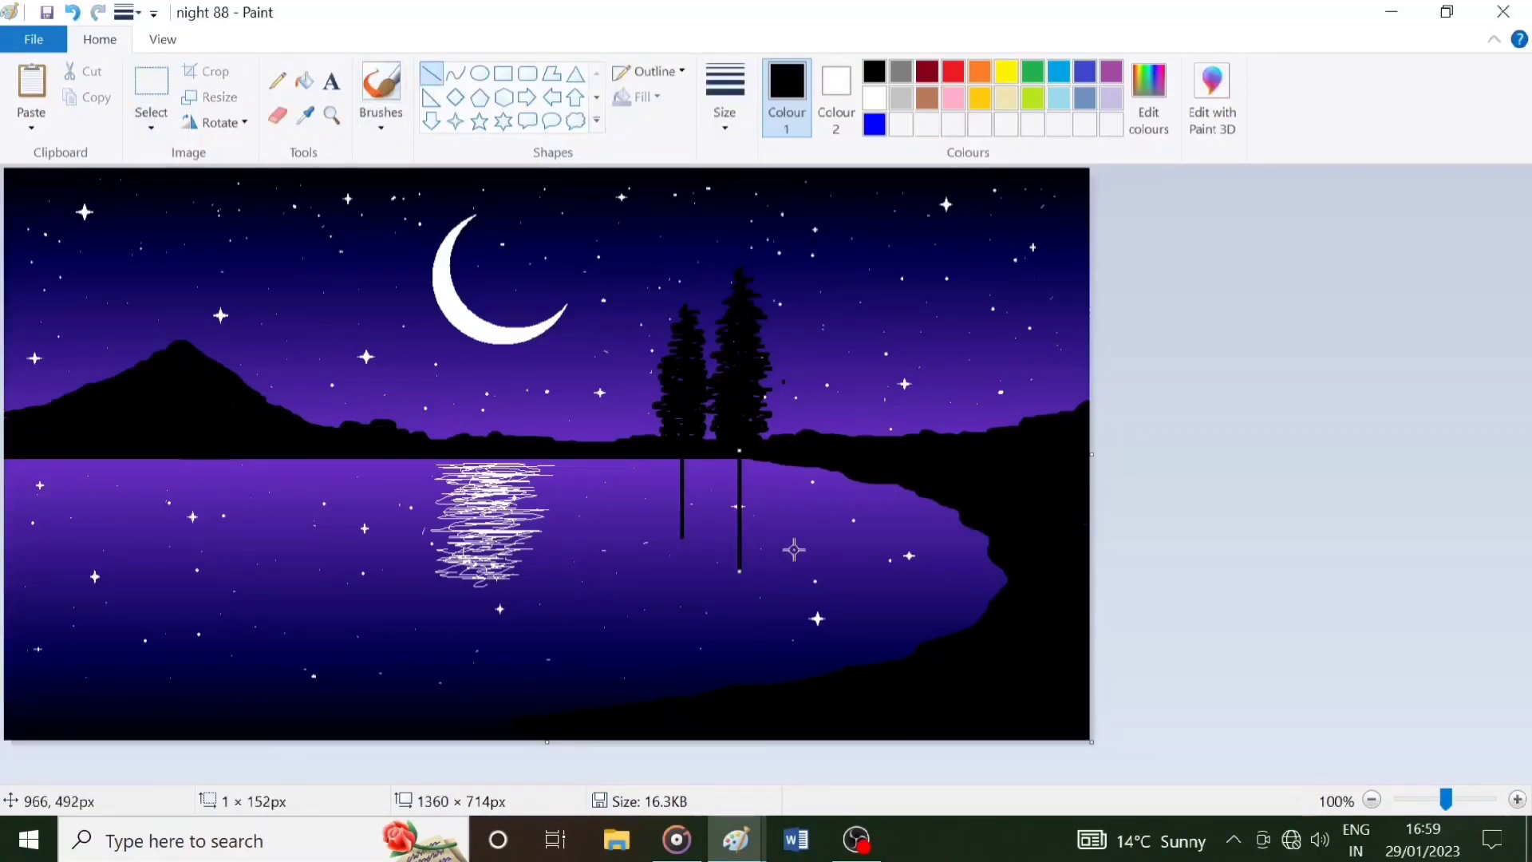
Brush ragged black foliage around both reflected trunks, tapering downward to mirror the two trees in the water.
{"action": "left_click", "coordinate": [381, 92]}
{"action": "left_click", "coordinate": [725, 96]}
{"action": "left_click", "coordinate": [769, 264]}
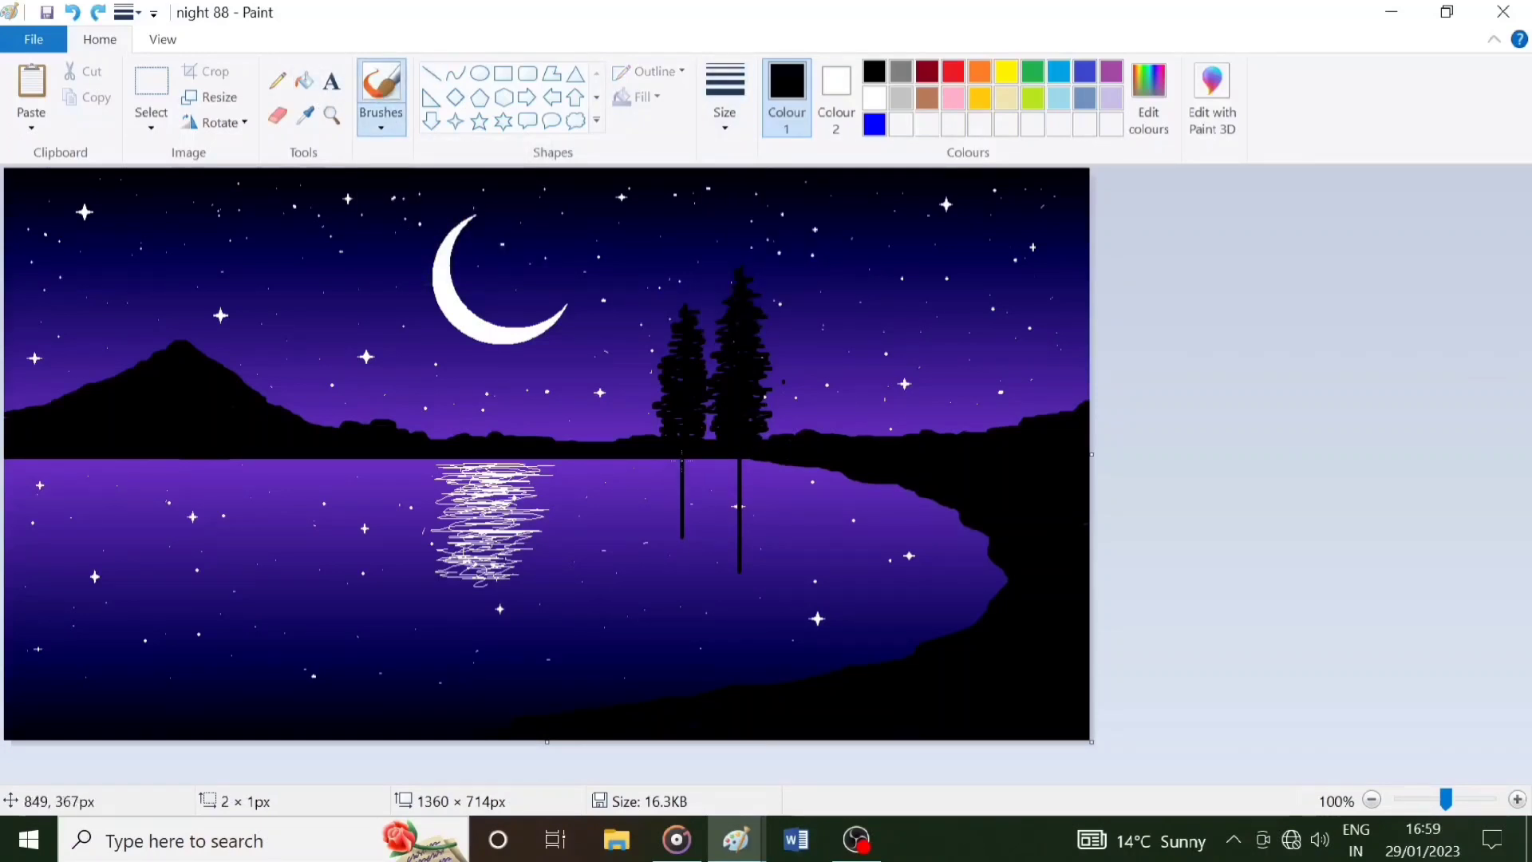
{"action": "left_click_drag", "start_coordinate": [686, 464], "coordinate": [682, 506]}
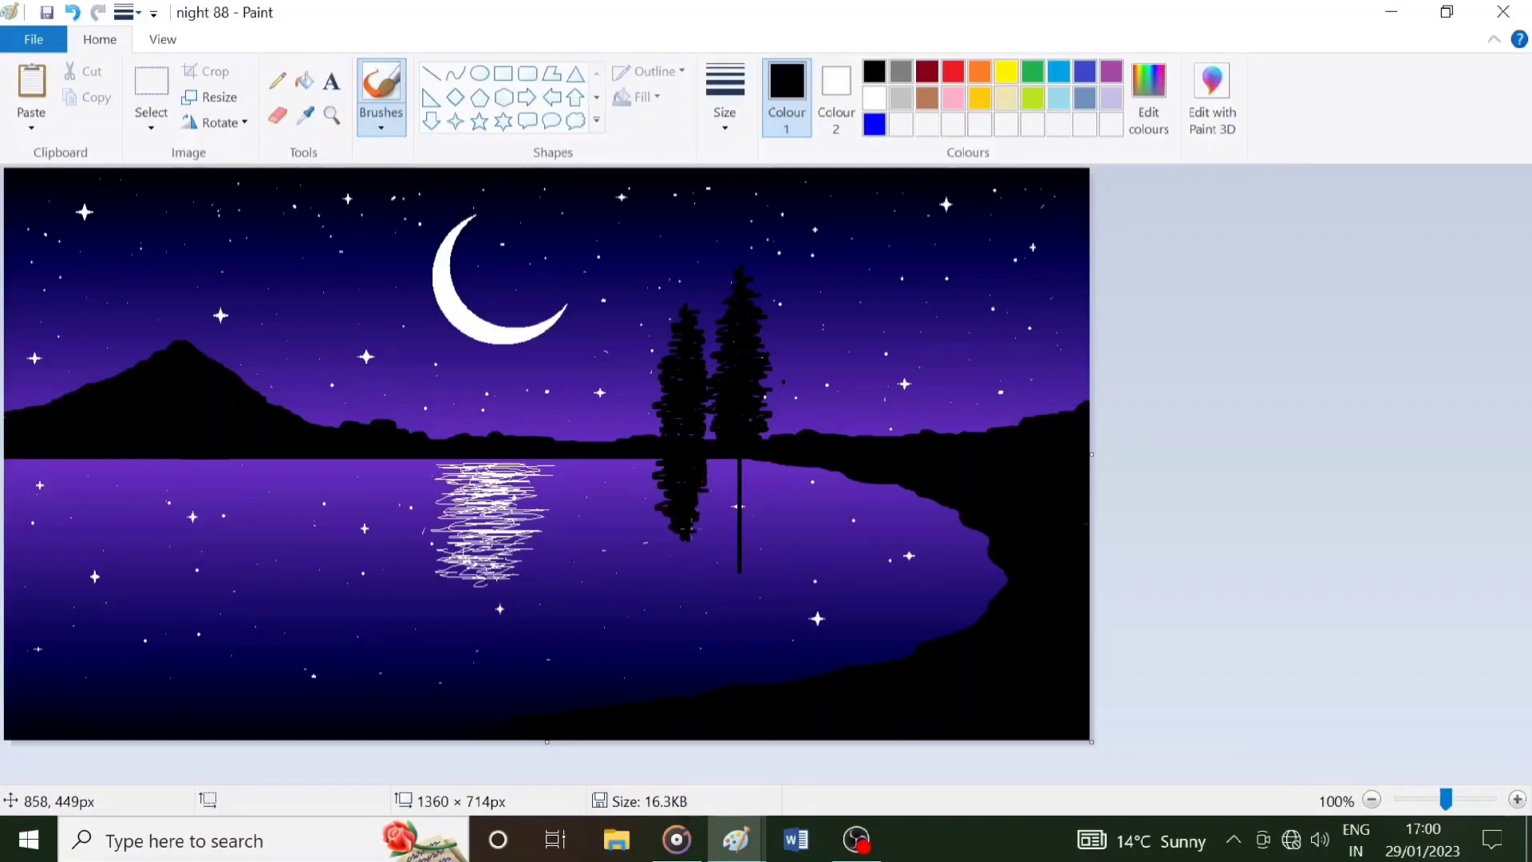
{"action": "mouse_move", "coordinate": [718, 461]}
{"action": "left_mouse_down"}
{"action": "mouse_move", "coordinate": [740, 478]}
{"action": "mouse_move", "coordinate": [739, 462]}
{"action": "mouse_move", "coordinate": [743, 552]}
{"action": "left_mouse_up"}
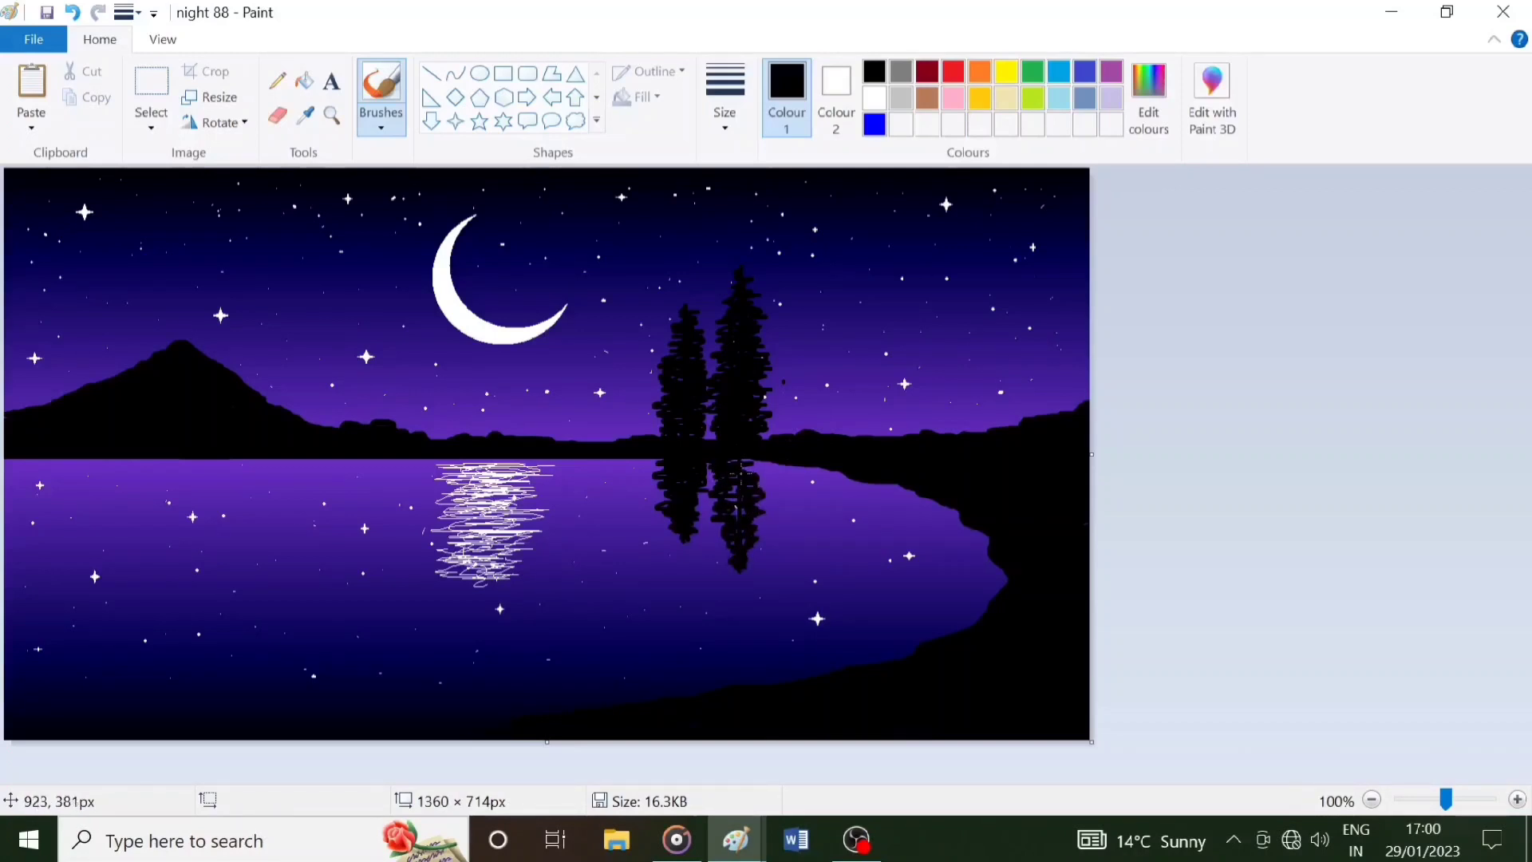
Fill the gap in the taller tree's reflection with black and pencil thin indigo horizontal ripples across the water.
{"action": "left_click_drag", "start_coordinate": [740, 472], "coordinate": [740, 492]}
{"action": "left_click", "coordinate": [277, 81]}
{"action": "left_click", "coordinate": [875, 97]}
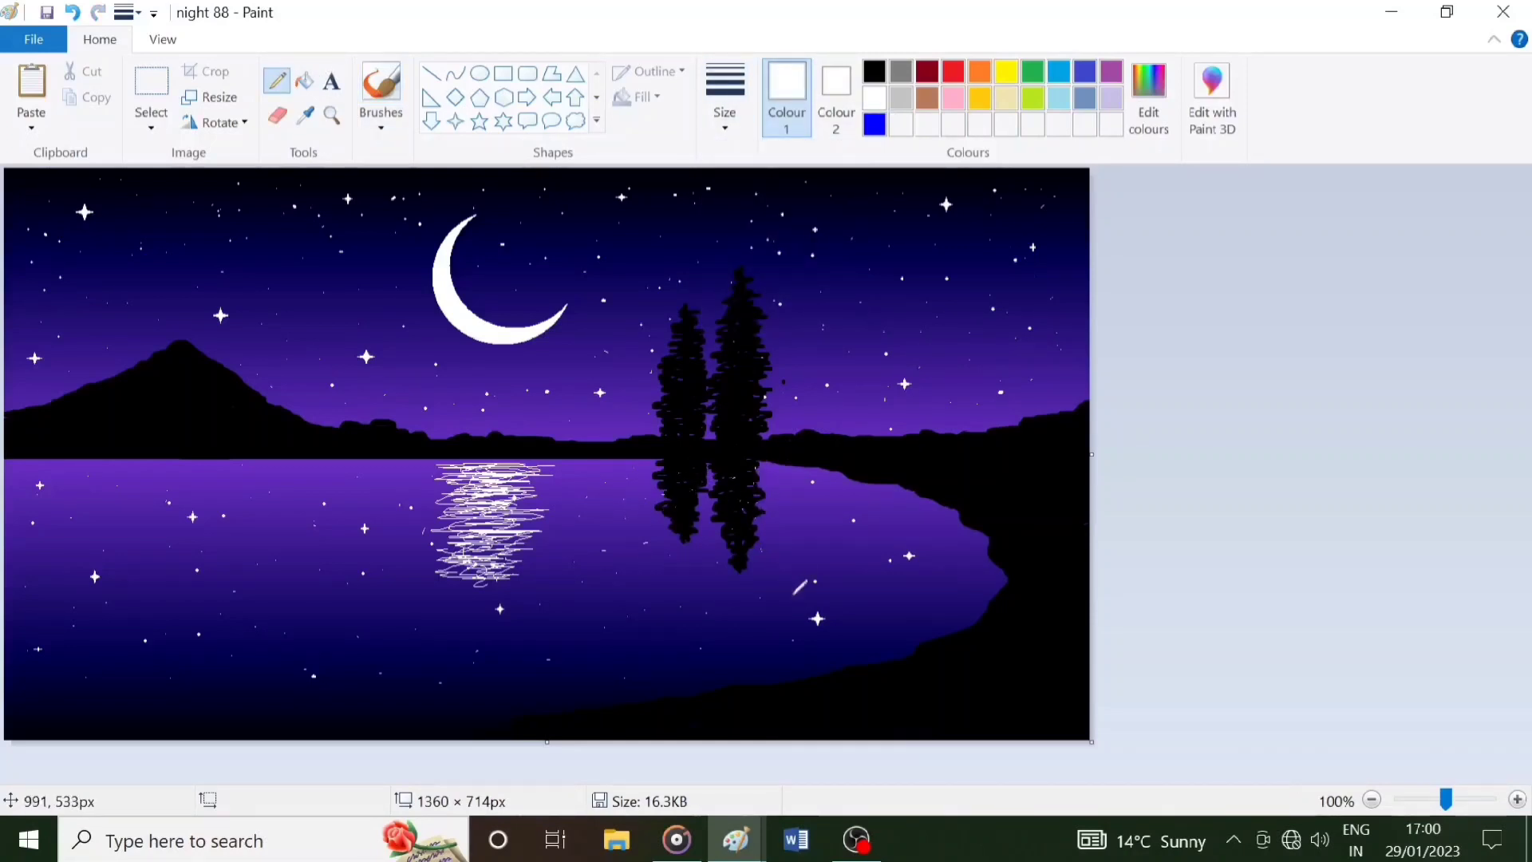
{"action": "left_click", "coordinate": [1085, 71]}
{"action": "left_click_drag", "start_coordinate": [100, 507], "coordinate": [168, 507]}
{"action": "left_click_drag", "start_coordinate": [399, 487], "coordinate": [435, 487]}
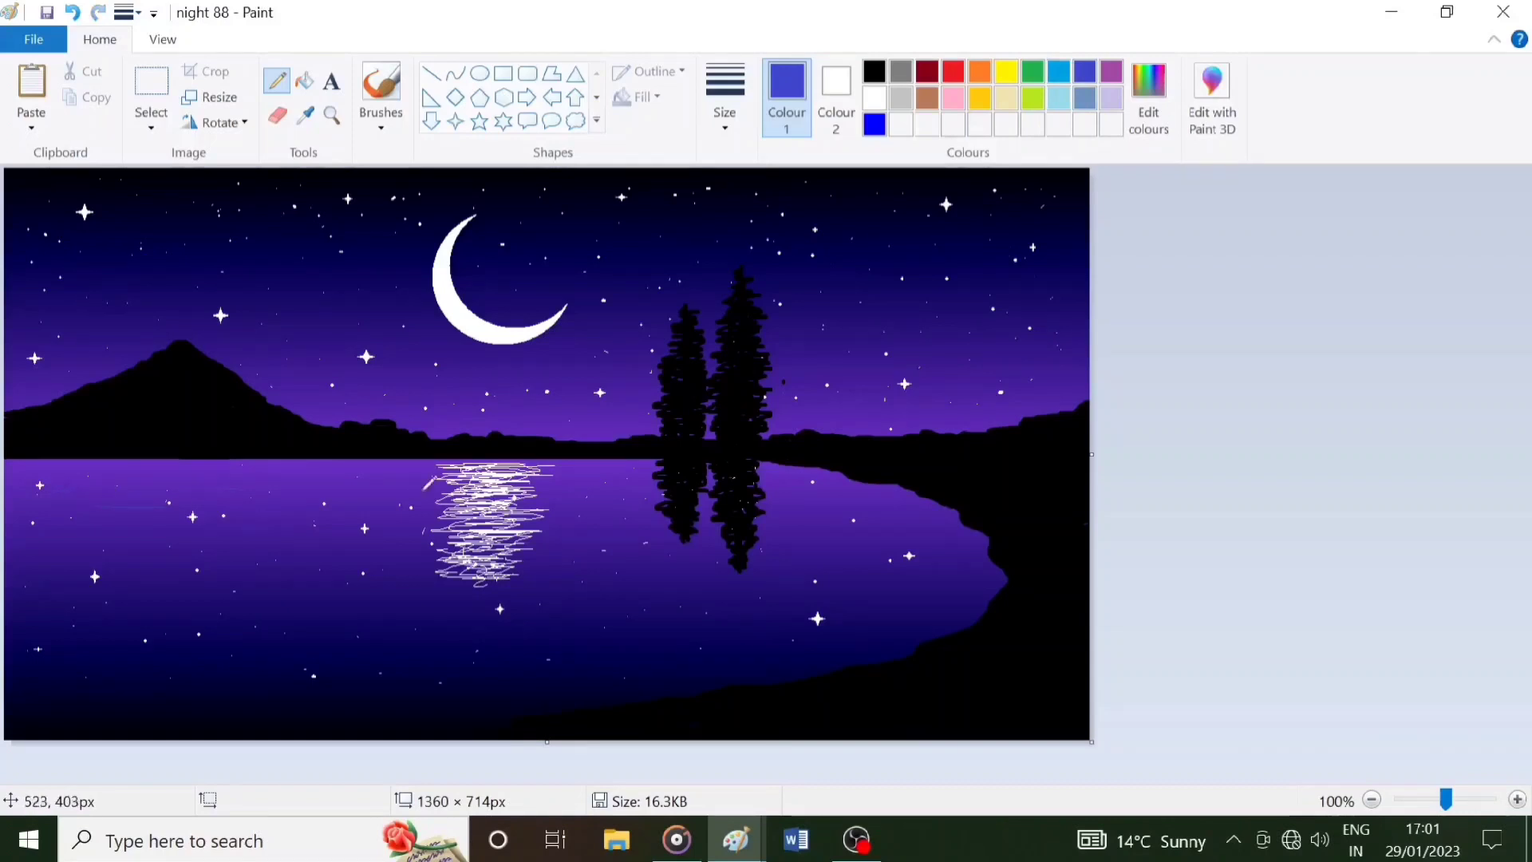
{"action": "mouse_move", "coordinate": [48, 604]}
{"action": "left_mouse_down"}
{"action": "mouse_move", "coordinate": [289, 623]}
{"action": "mouse_move", "coordinate": [205, 617]}
{"action": "mouse_move", "coordinate": [300, 601]}
{"action": "left_mouse_up"}
{"action": "key", "text": "ctrl+z"}
{"action": "left_click_drag", "start_coordinate": [227, 656], "coordinate": [345, 657]}
{"action": "mouse_move", "coordinate": [338, 635]}
{"action": "left_mouse_down"}
{"action": "mouse_move", "coordinate": [536, 636]}
{"action": "mouse_move", "coordinate": [610, 654]}
{"action": "left_mouse_up"}
{"action": "left_click_drag", "start_coordinate": [654, 476], "coordinate": [707, 476]}
{"action": "left_click_drag", "start_coordinate": [695, 509], "coordinate": [798, 507]}
{"action": "left_click_drag", "start_coordinate": [719, 532], "coordinate": [862, 531]}
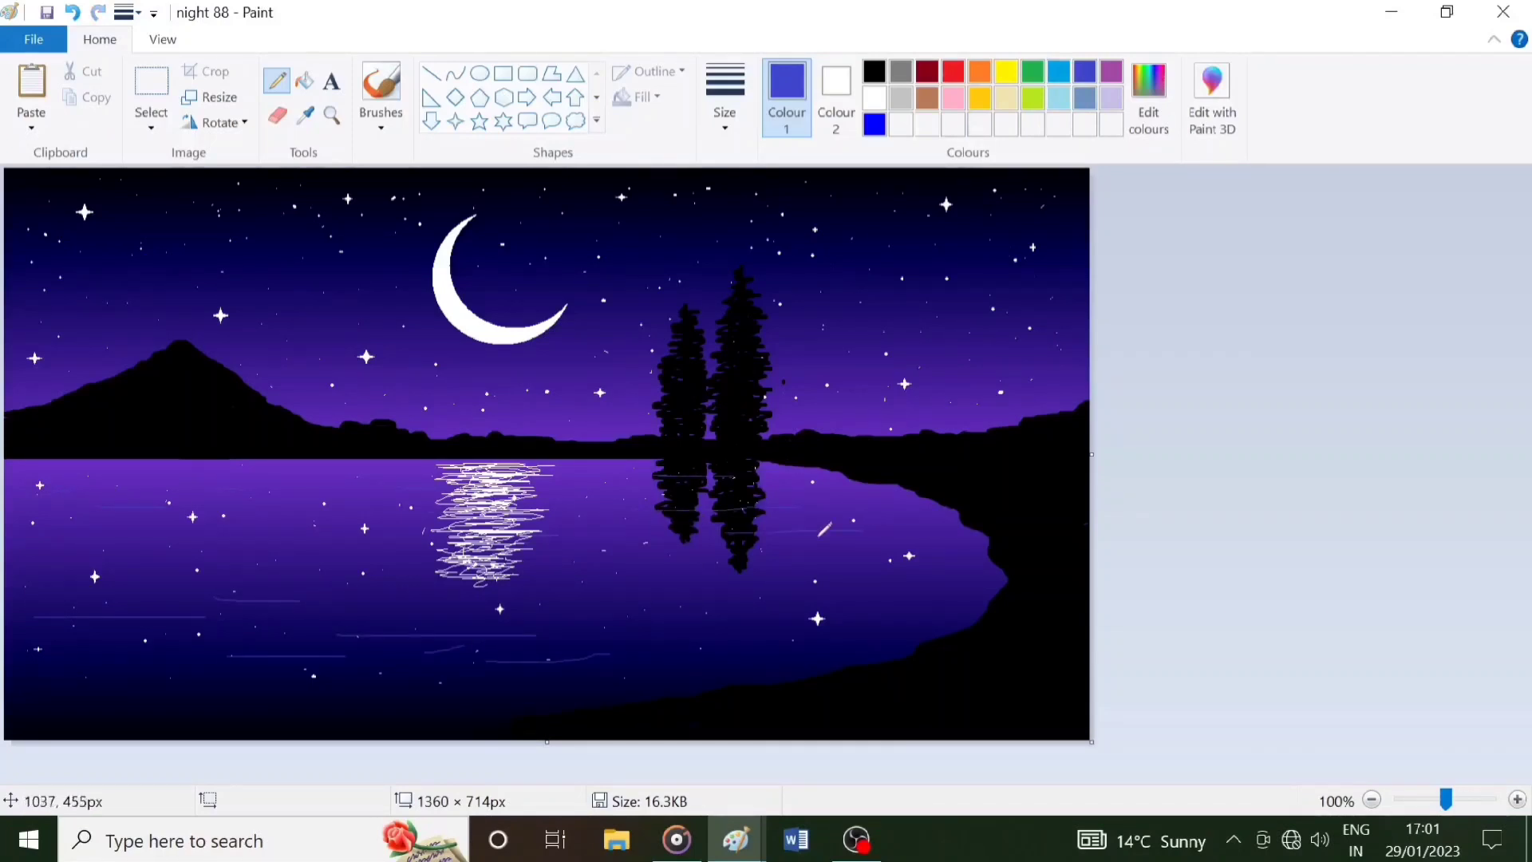
Add more thin indigo ripple lines through the middle of the lake, over the tree reflections and towards the curved shore.
{"action": "left_click_drag", "start_coordinate": [687, 576], "coordinate": [757, 577]}
{"action": "left_click_drag", "start_coordinate": [524, 566], "coordinate": [724, 566]}
{"action": "left_click_drag", "start_coordinate": [551, 525], "coordinate": [663, 525]}
{"action": "left_click_drag", "start_coordinate": [199, 566], "coordinate": [340, 566]}
{"action": "mouse_move", "coordinate": [50, 588]}
{"action": "left_mouse_down"}
{"action": "mouse_move", "coordinate": [299, 588]}
{"action": "mouse_move", "coordinate": [455, 612]}
{"action": "left_mouse_up"}
{"action": "left_click_drag", "start_coordinate": [625, 595], "coordinate": [711, 595]}
{"action": "left_click_drag", "start_coordinate": [603, 612], "coordinate": [706, 610]}
{"action": "left_click_drag", "start_coordinate": [559, 644], "coordinate": [867, 643]}
{"action": "left_click_drag", "start_coordinate": [651, 656], "coordinate": [841, 655]}
{"action": "left_click_drag", "start_coordinate": [831, 606], "coordinate": [970, 606]}
{"action": "left_click_drag", "start_coordinate": [907, 532], "coordinate": [946, 533]}
{"action": "left_click_drag", "start_coordinate": [663, 468], "coordinate": [754, 467]}
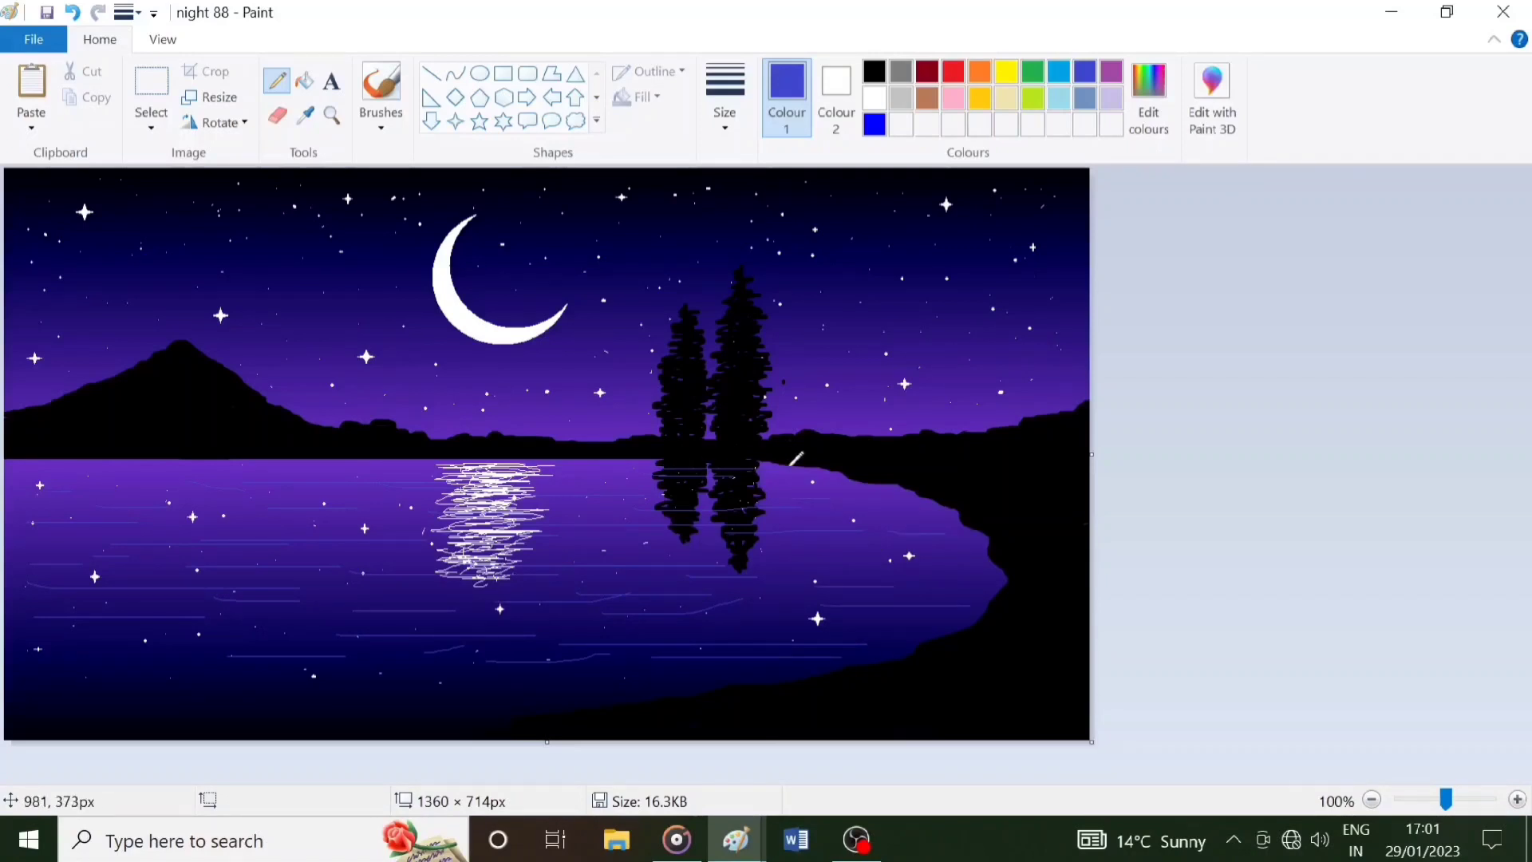
Pencil additional short indigo ripples across the dark lower-left part of the lake.
{"action": "left_click_drag", "start_coordinate": [359, 664], "coordinate": [429, 665]}
{"action": "left_click_drag", "start_coordinate": [45, 676], "coordinate": [100, 674]}
{"action": "left_click_drag", "start_coordinate": [31, 705], "coordinate": [100, 705]}
{"action": "left_click_drag", "start_coordinate": [43, 642], "coordinate": [216, 641]}
{"action": "left_click_drag", "start_coordinate": [209, 647], "coordinate": [340, 647]}
{"action": "left_click_drag", "start_coordinate": [134, 673], "coordinate": [266, 673]}
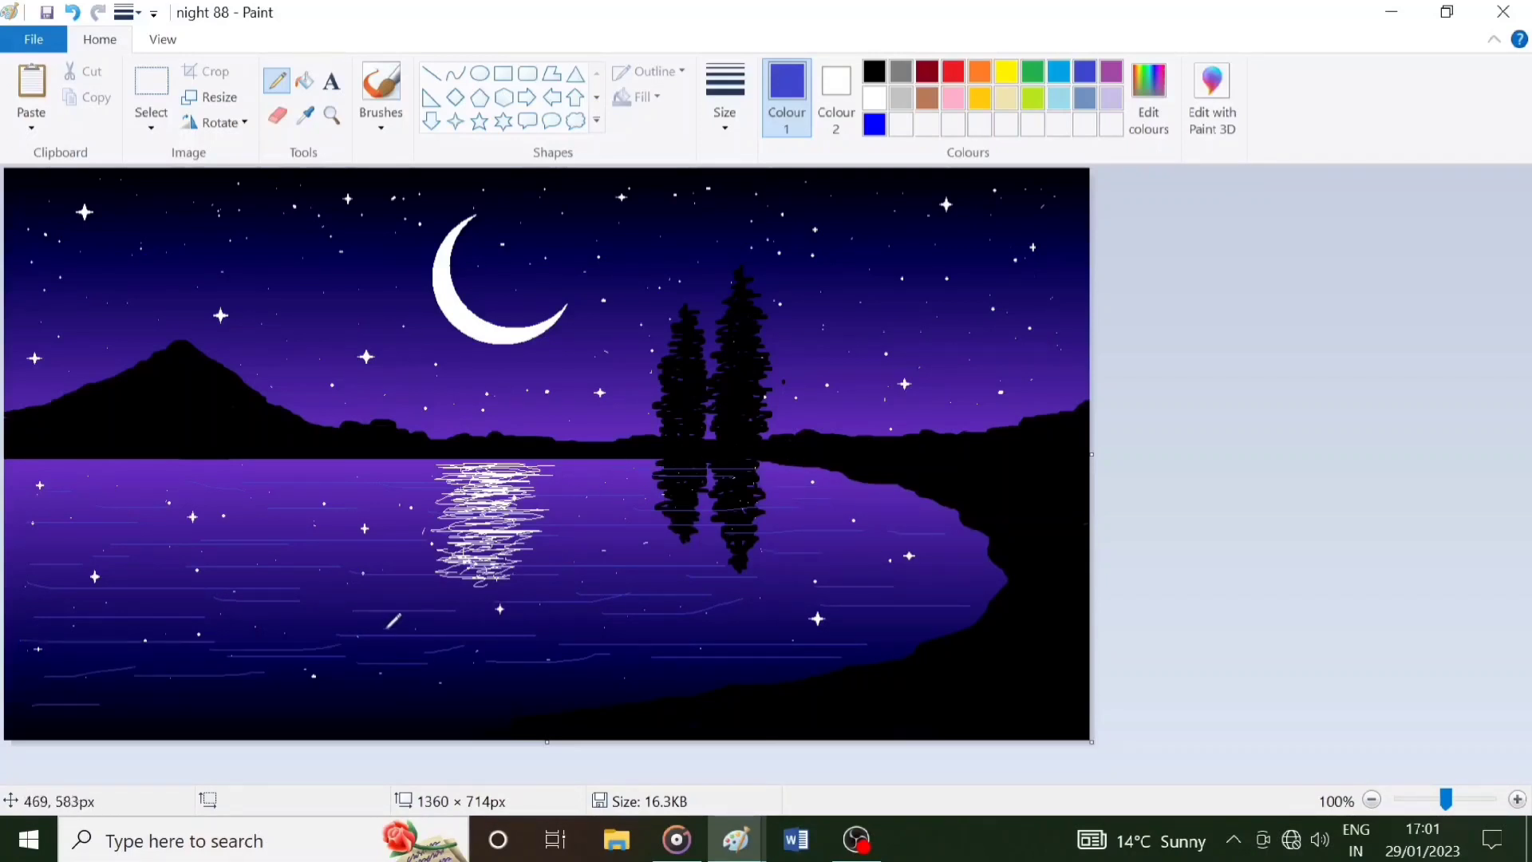
{"action": "left_click_drag", "start_coordinate": [283, 621], "coordinate": [426, 620]}
{"action": "left_click_drag", "start_coordinate": [39, 604], "coordinate": [183, 604]}
{"action": "left_click_drag", "start_coordinate": [112, 581], "coordinate": [156, 581]}
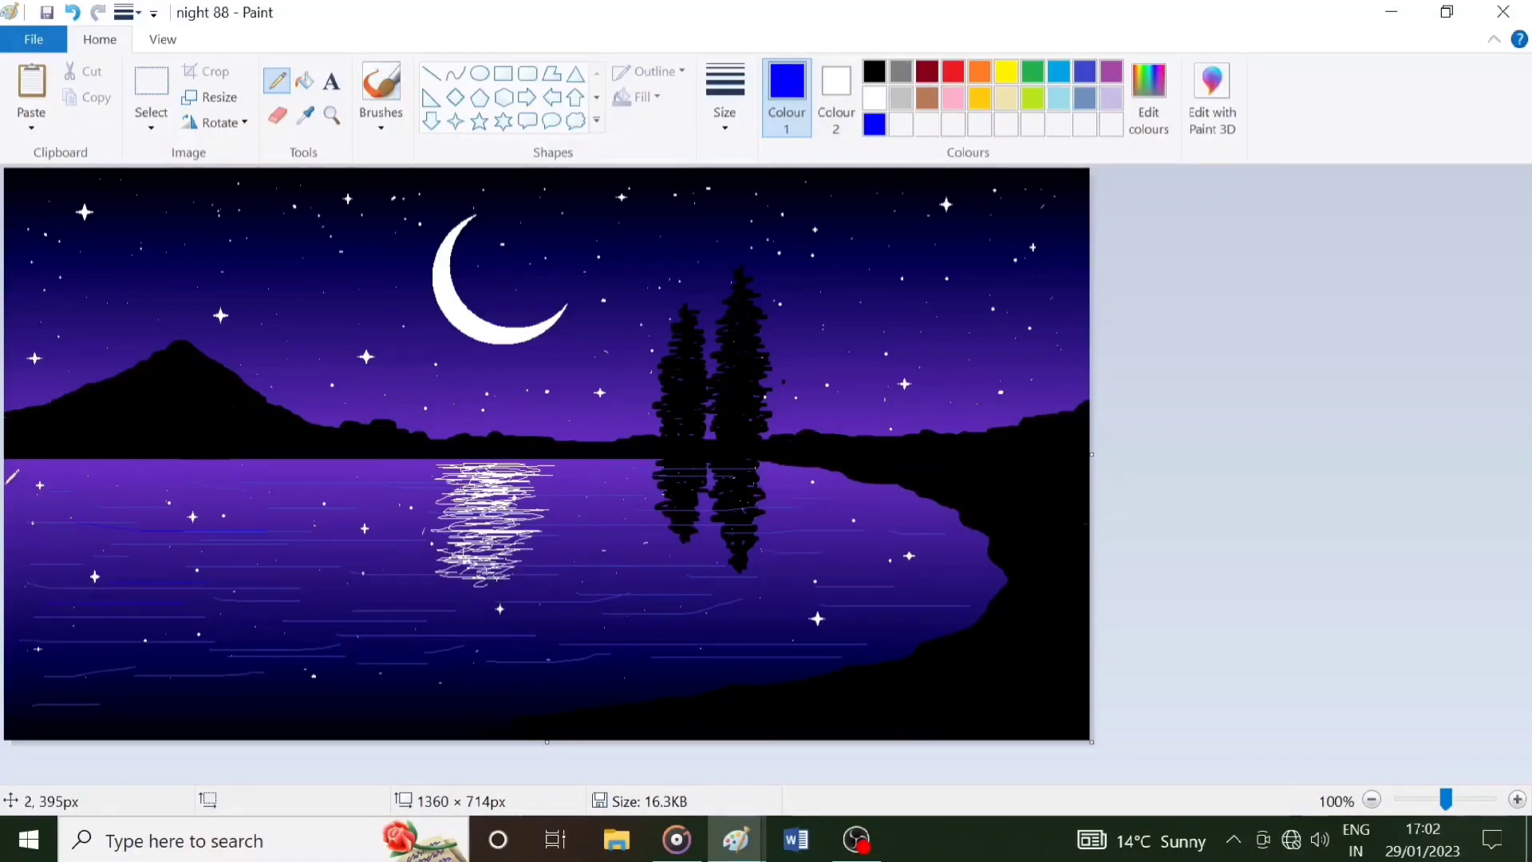
Draw bright blue ripple lines among the indigo ones across the lake and undo the last stroke.
{"action": "left_click_drag", "start_coordinate": [5, 485], "coordinate": [192, 480]}
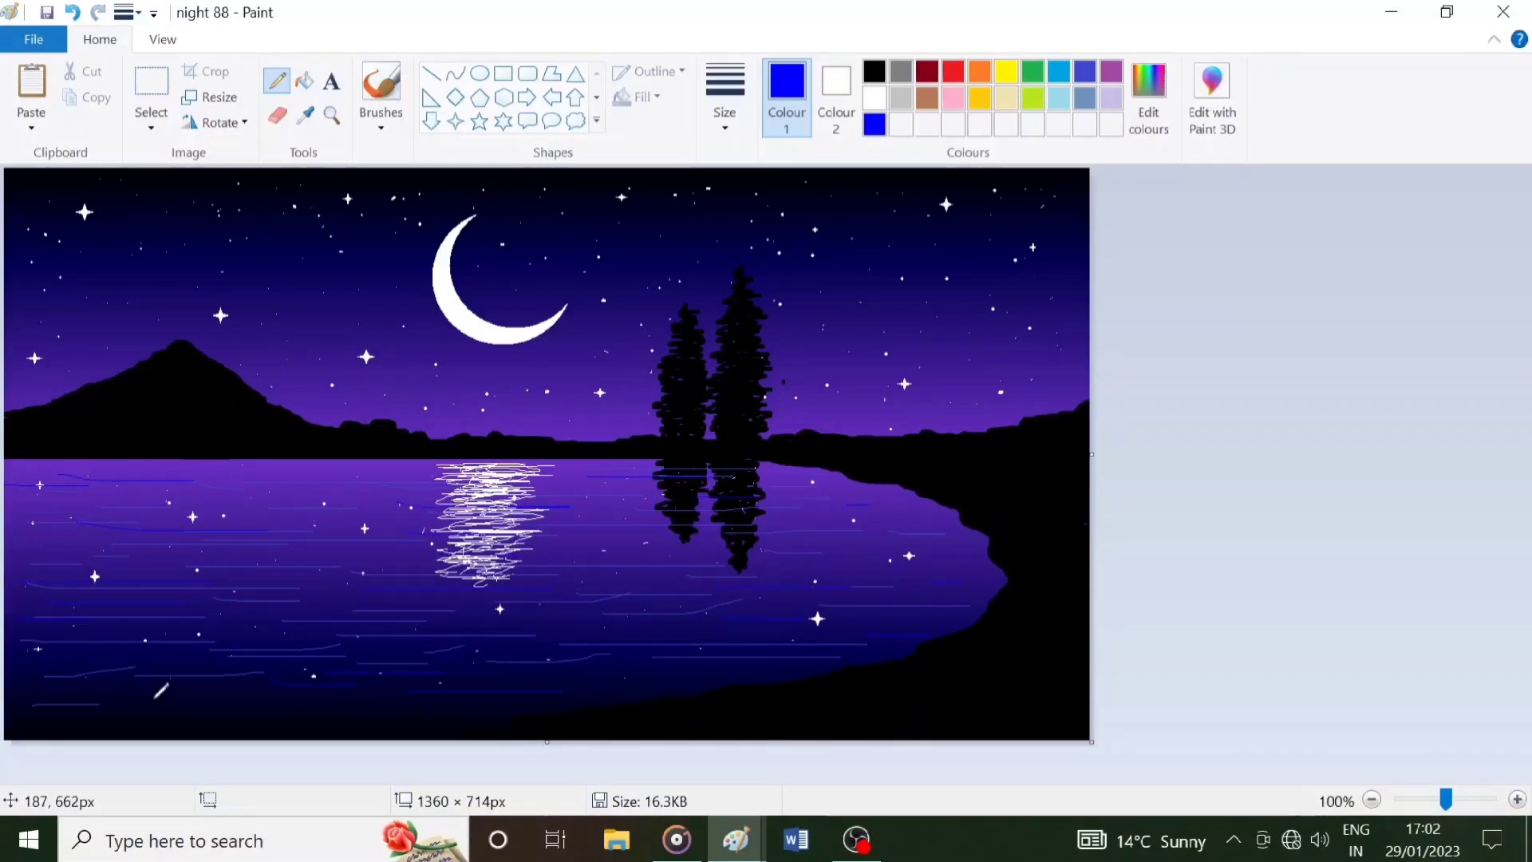
{"action": "left_click_drag", "start_coordinate": [307, 672], "coordinate": [399, 672]}
{"action": "left_click_drag", "start_coordinate": [118, 636], "coordinate": [307, 636]}
{"action": "key", "text": "ctrl+z"}
Add a few more indigo ripples on the lake's left side and one across the tree reflections.
{"action": "left_click", "coordinate": [1085, 72]}
{"action": "left_click_drag", "start_coordinate": [48, 654], "coordinate": [155, 654]}
{"action": "left_click_drag", "start_coordinate": [117, 669], "coordinate": [184, 669]}
{"action": "left_click_drag", "start_coordinate": [172, 610], "coordinate": [340, 609]}
{"action": "left_click_drag", "start_coordinate": [112, 545], "coordinate": [422, 540]}
{"action": "left_click_drag", "start_coordinate": [666, 492], "coordinate": [752, 492]}
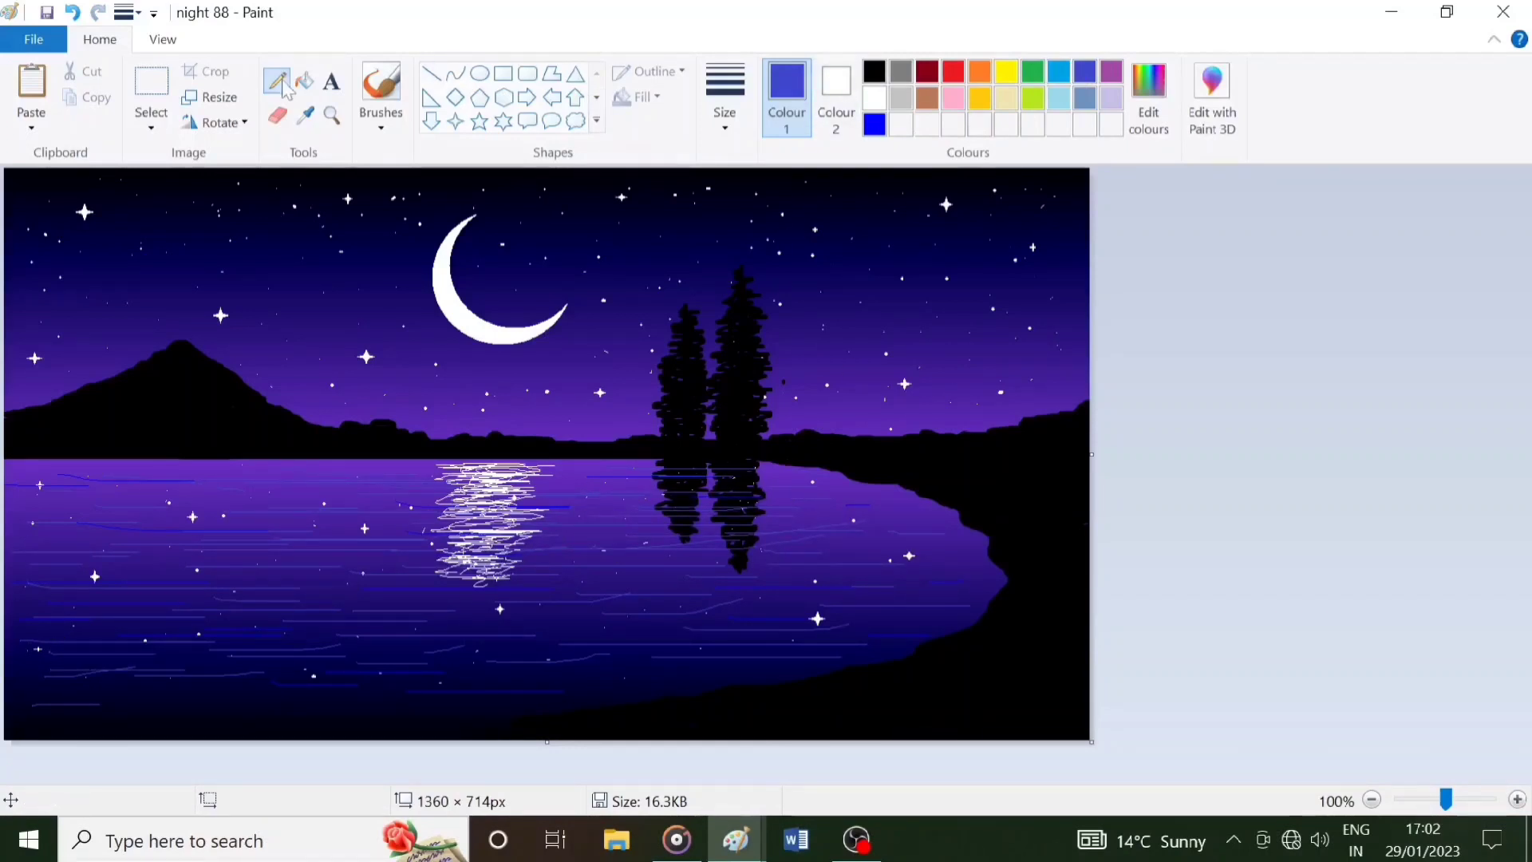
Set the pencil colour to black and choose a line thickness.
{"action": "left_click", "coordinate": [874, 72]}
{"action": "left_click", "coordinate": [724, 99]}
{"action": "left_click", "coordinate": [735, 272]}
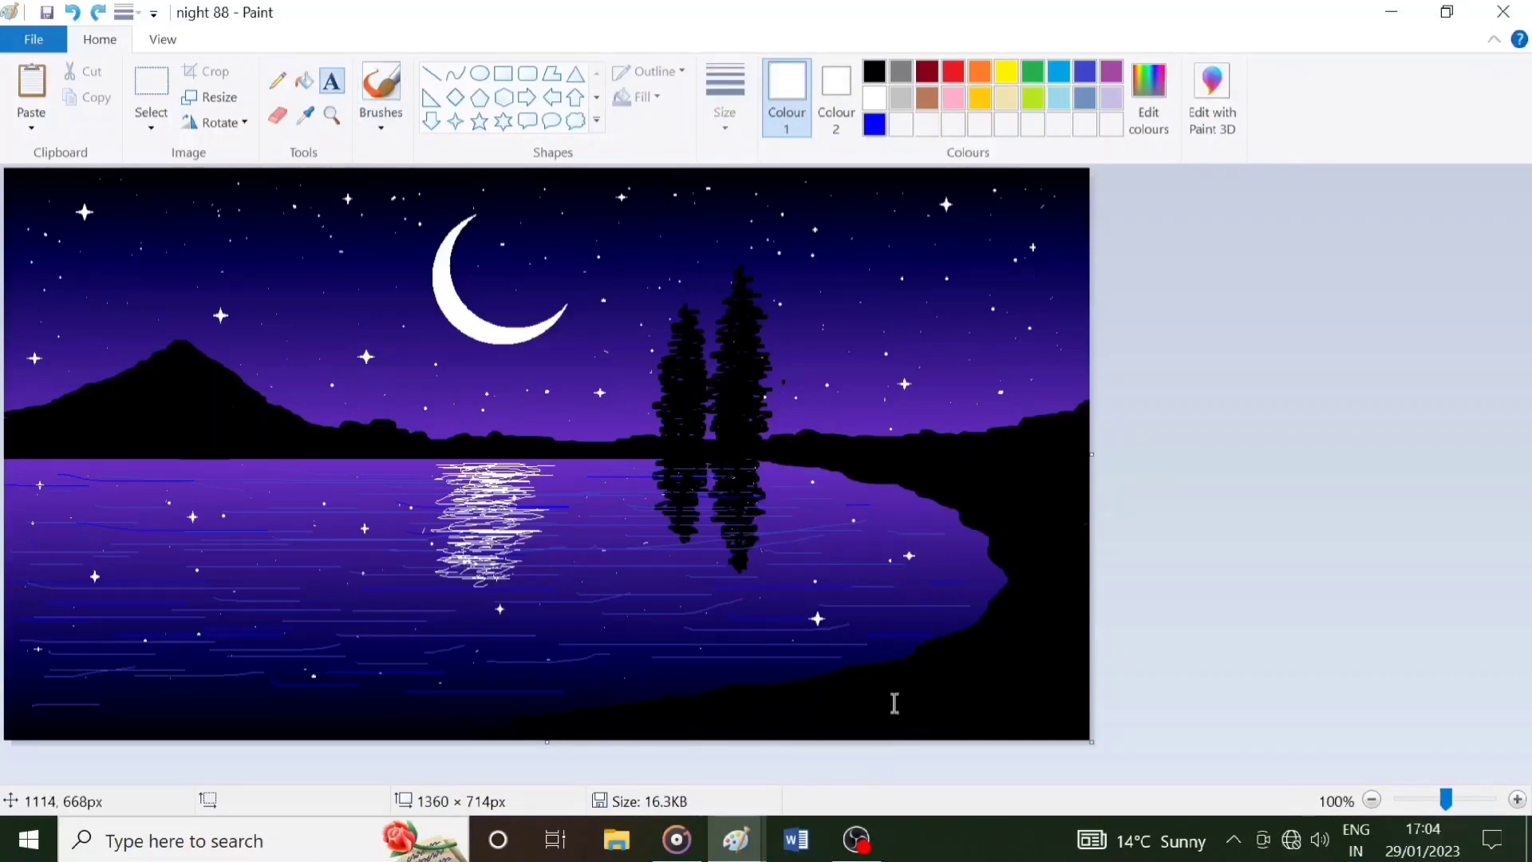
Sign the painting in its lower-right corner with the artist's signature in white bold Segoe Script, size 11.
{"action": "left_click", "coordinate": [910, 694]}
{"action": "type", "text": "Uttam Art"}
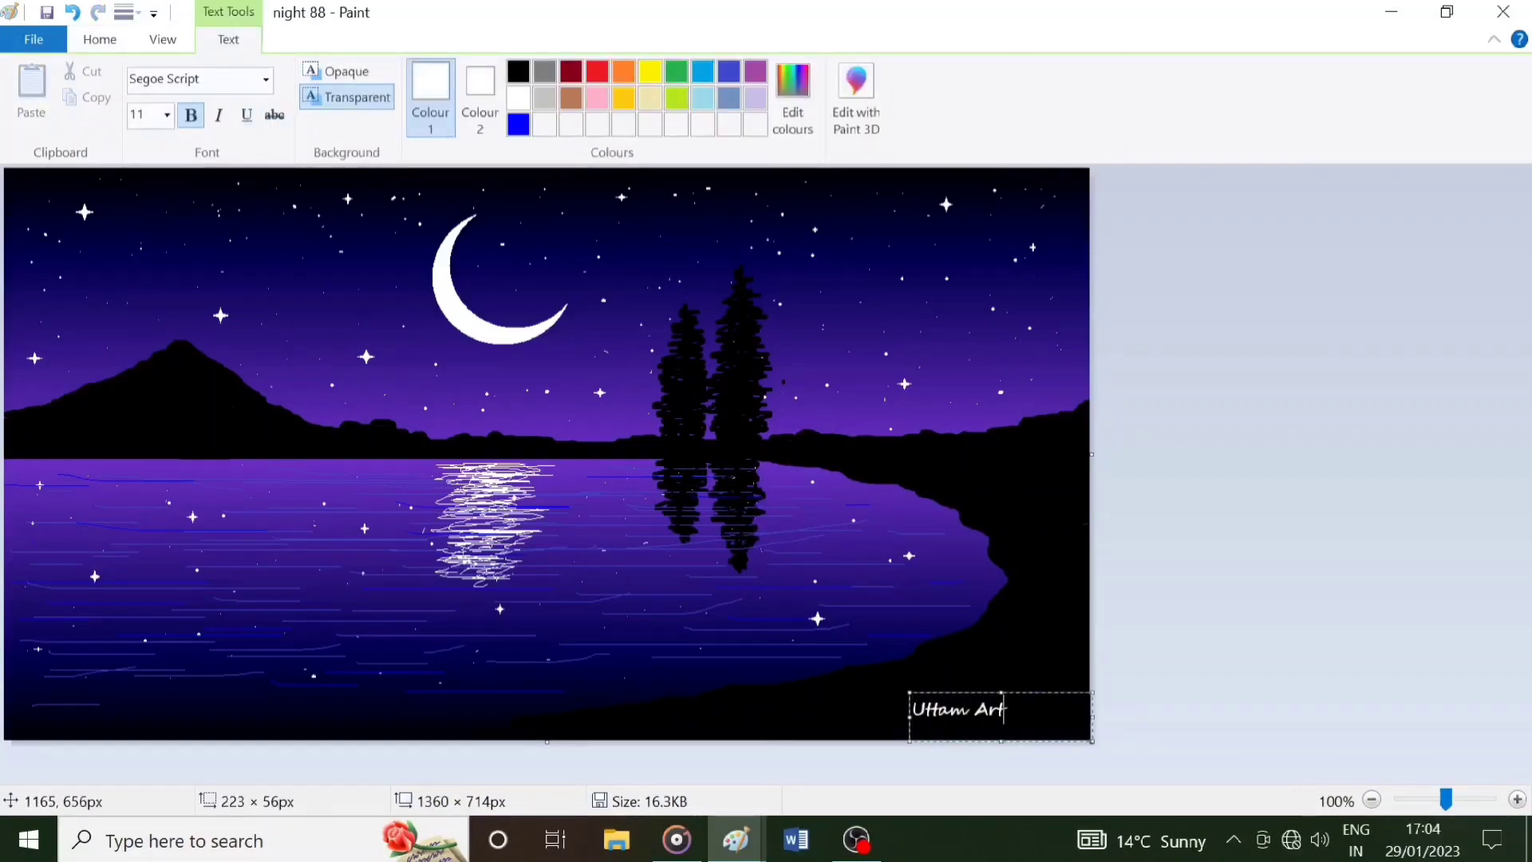
{"action": "left_click_drag", "start_coordinate": [934, 692], "coordinate": [997, 695]}
{"action": "left_click", "coordinate": [1030, 625]}
Switch back to the pencil in indigo and choose its line thickness.
{"action": "left_click", "coordinate": [281, 82]}
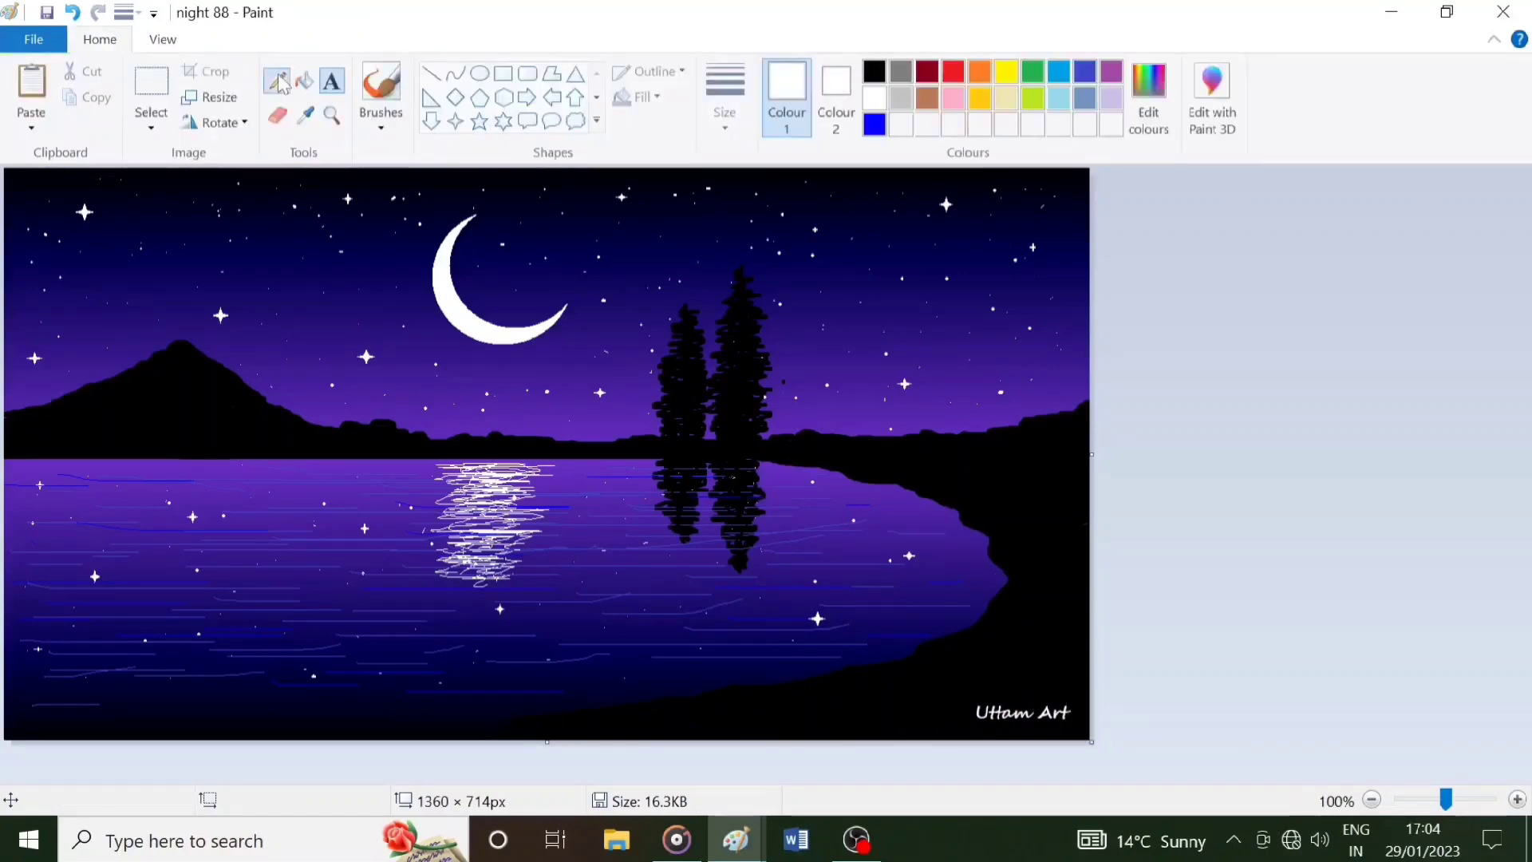
{"action": "left_click", "coordinate": [1084, 72]}
{"action": "left_click", "coordinate": [724, 96]}
{"action": "left_click", "coordinate": [779, 251]}
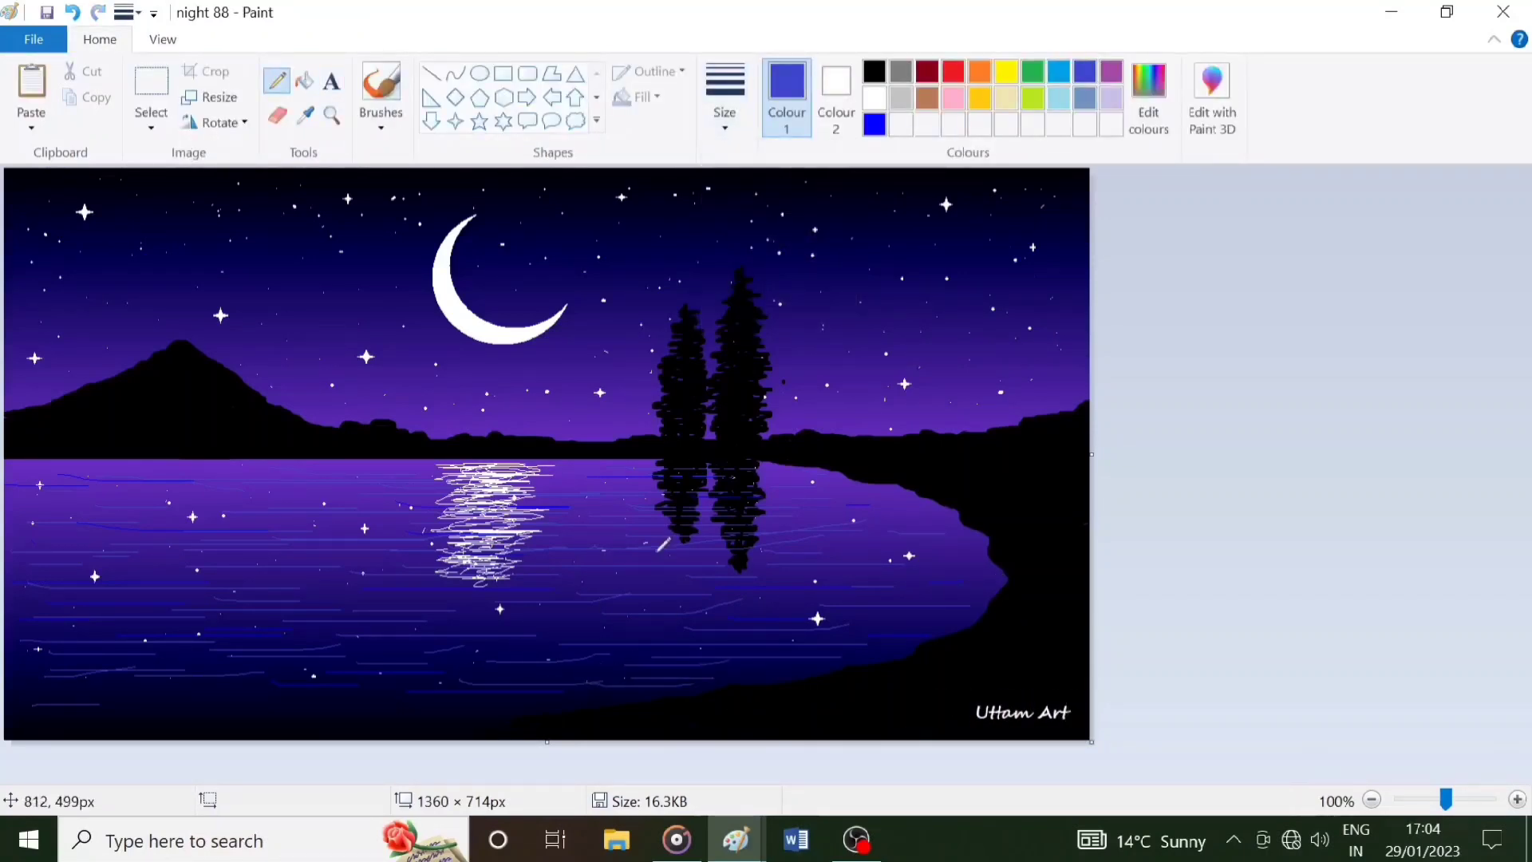